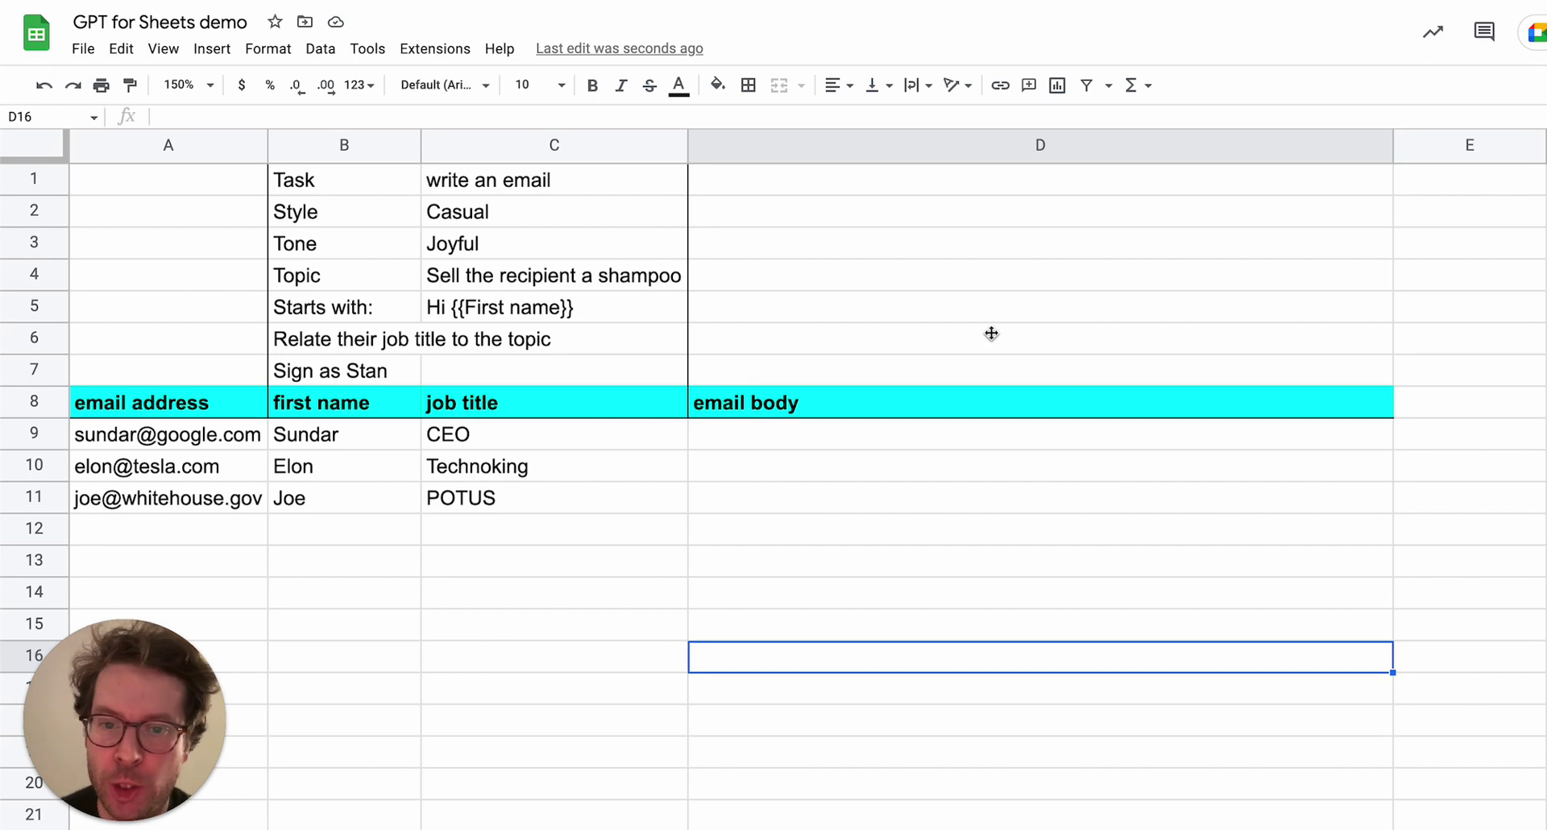
Review the available extensions, the contact names and job titles in B9:C11, and the email prompt in B1:C7.
left_click(443, 50)
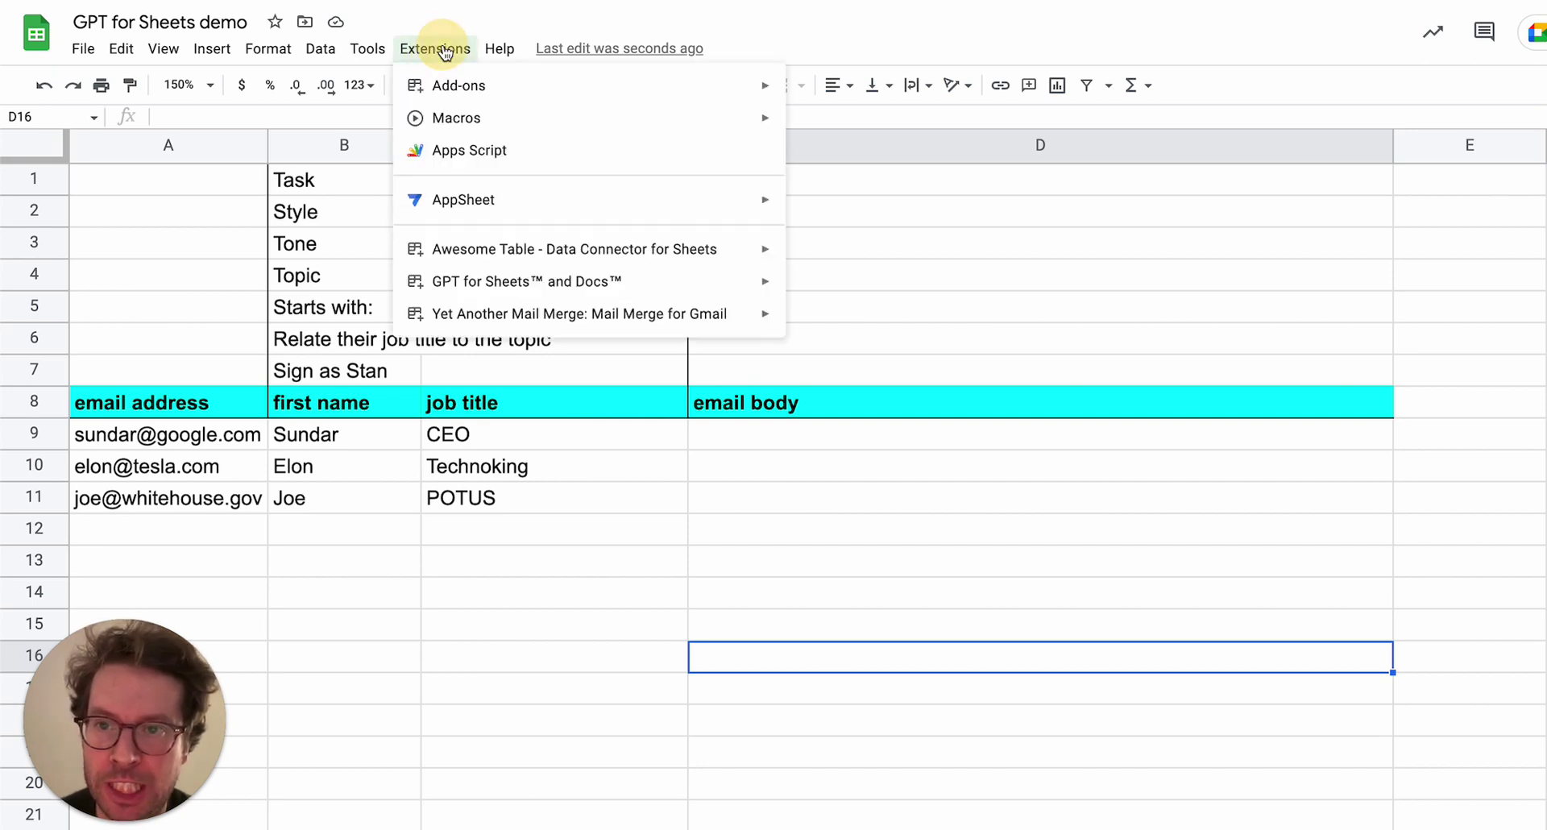
left_click(1165, 207)
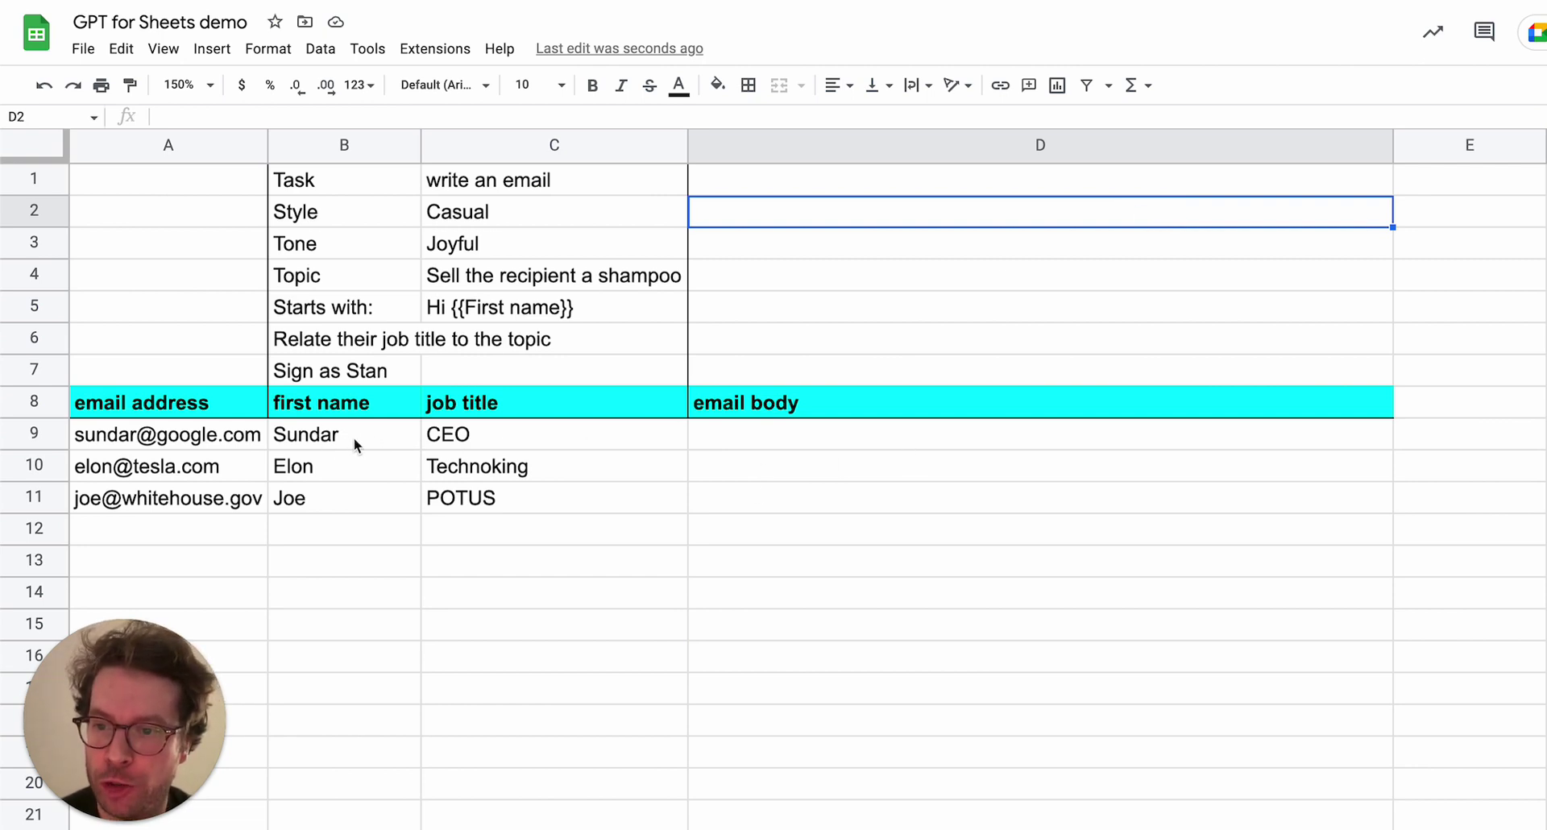
left_click_drag(349, 433, 481, 499)
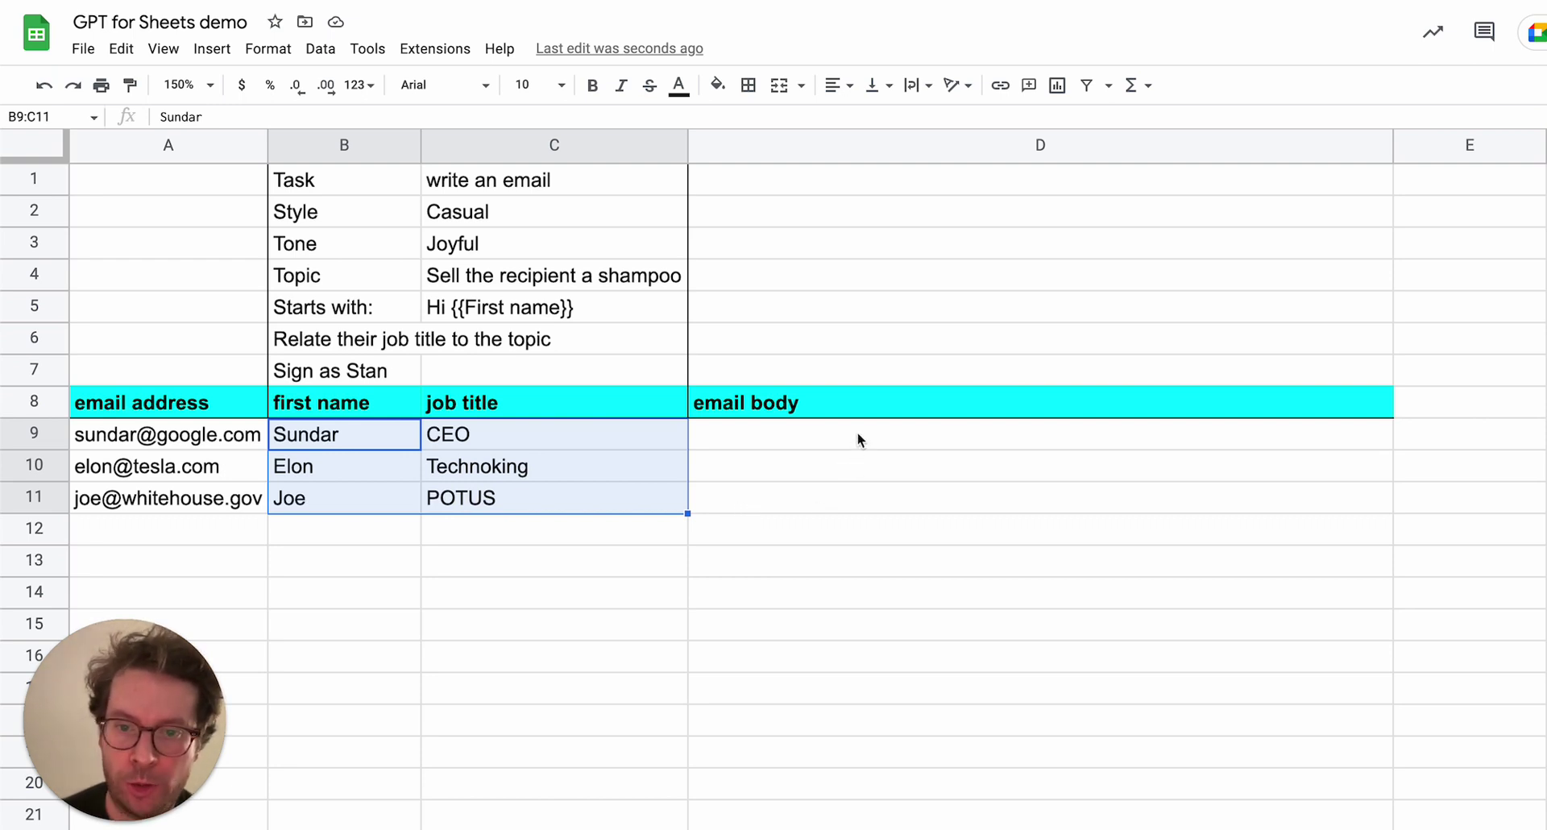
left_click(913, 448)
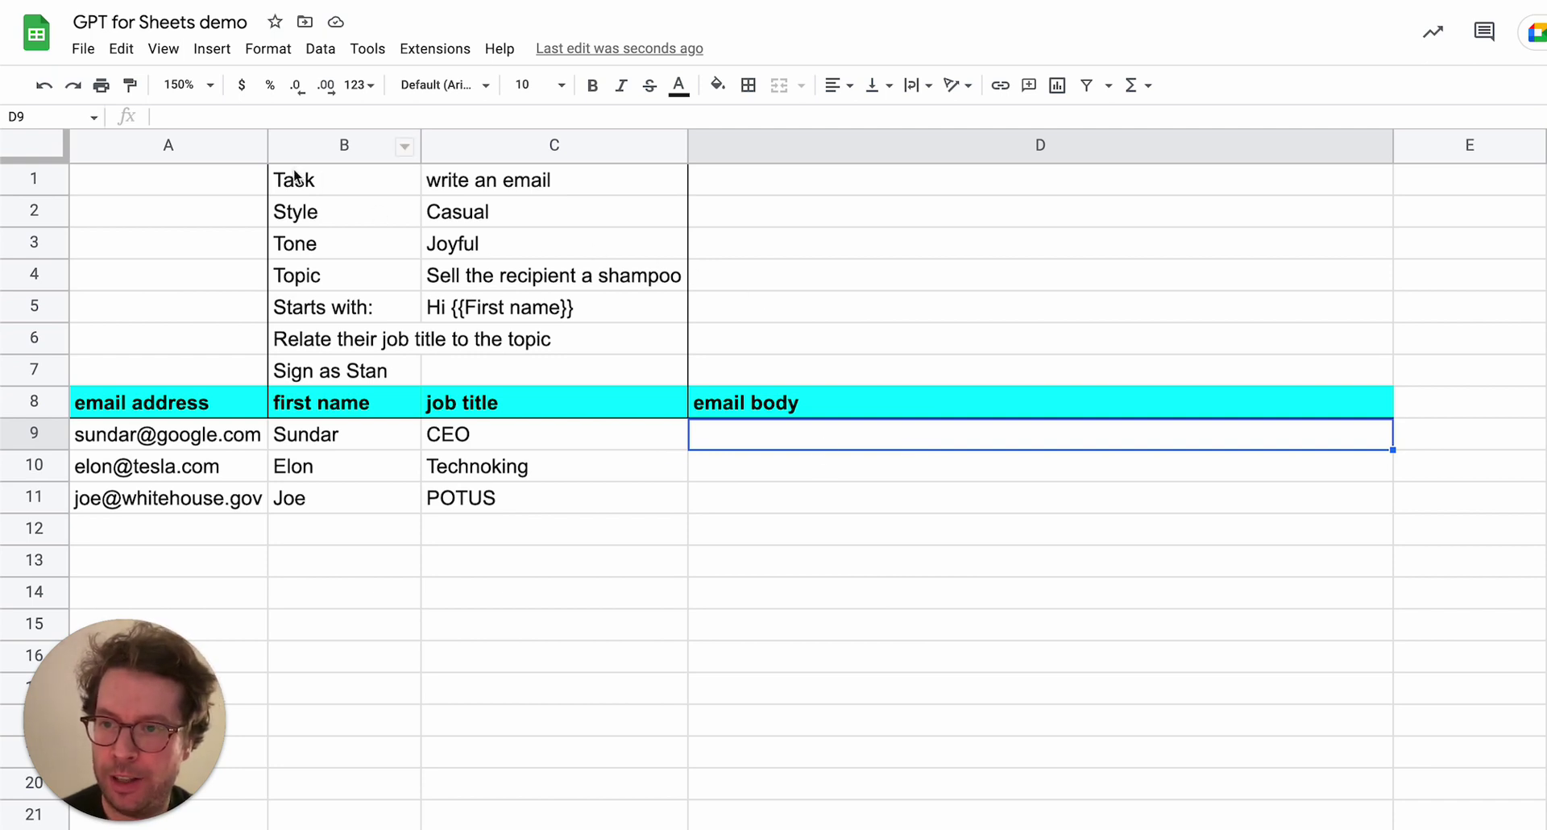
left_click_drag(294, 181, 535, 368)
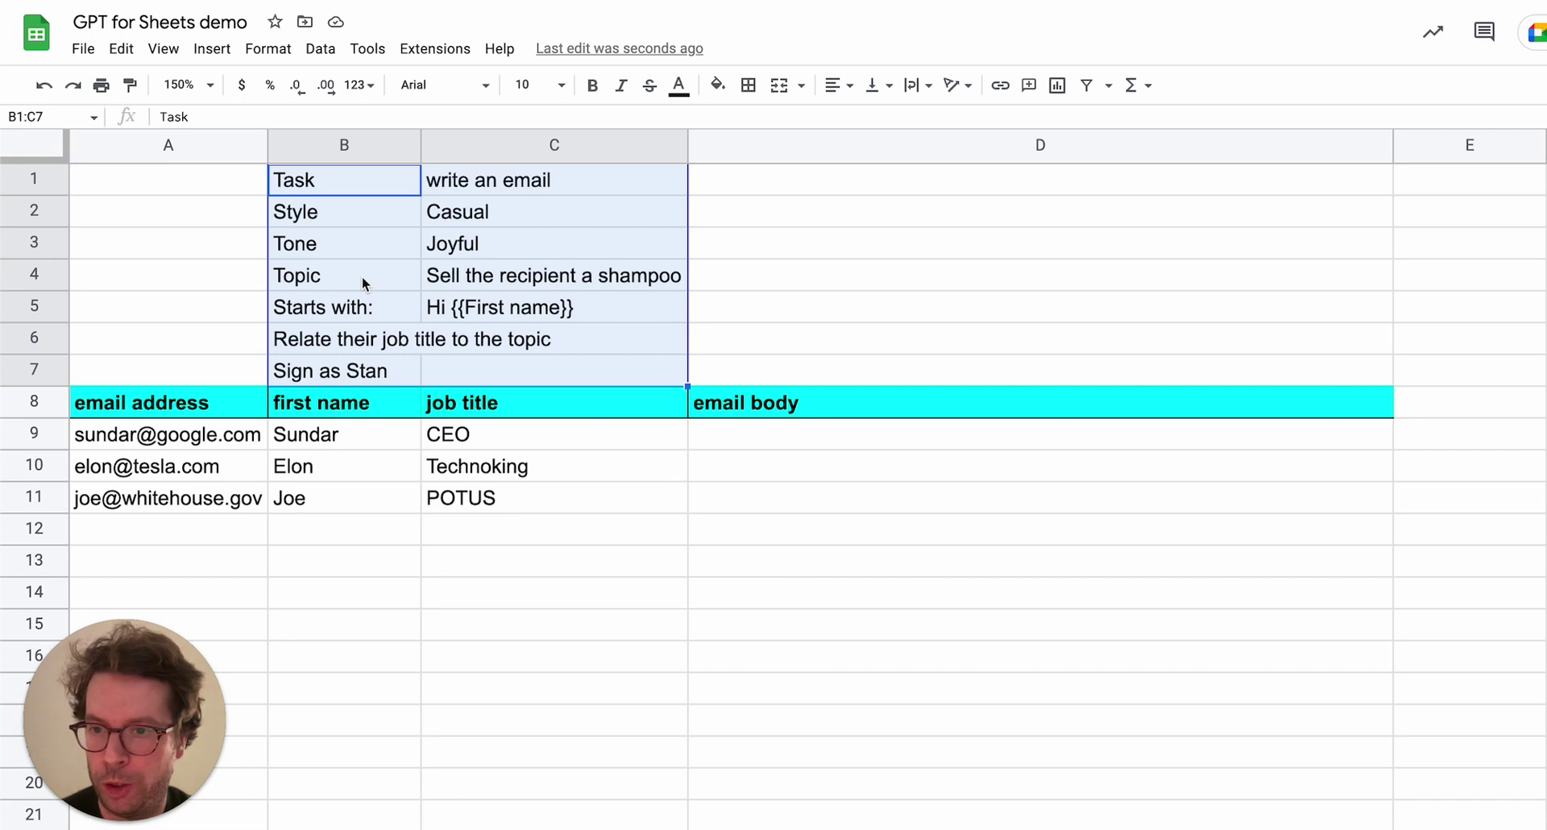
left_click(476, 277)
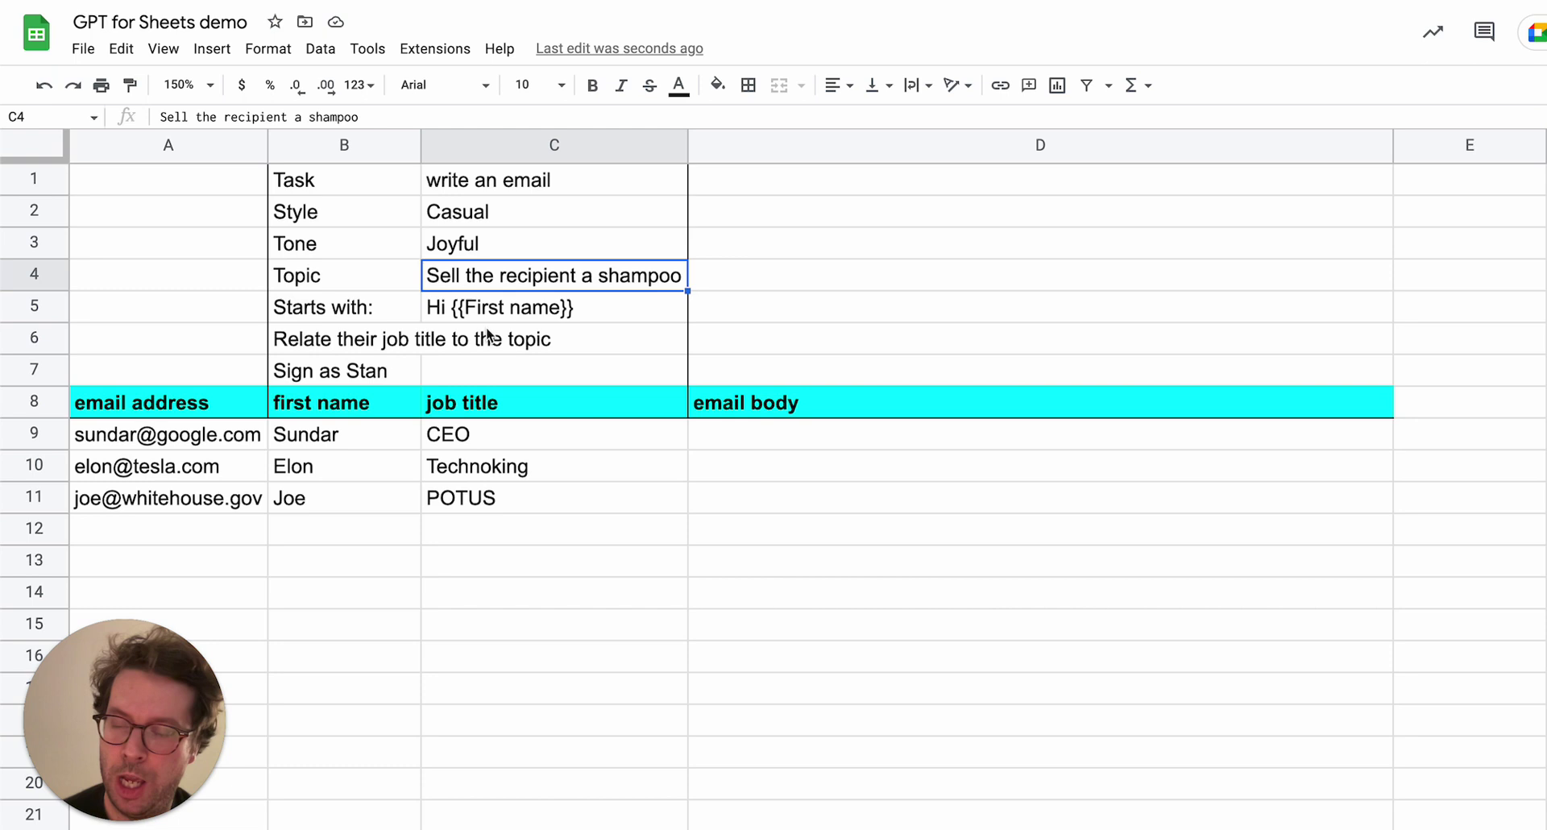
left_click(366, 373)
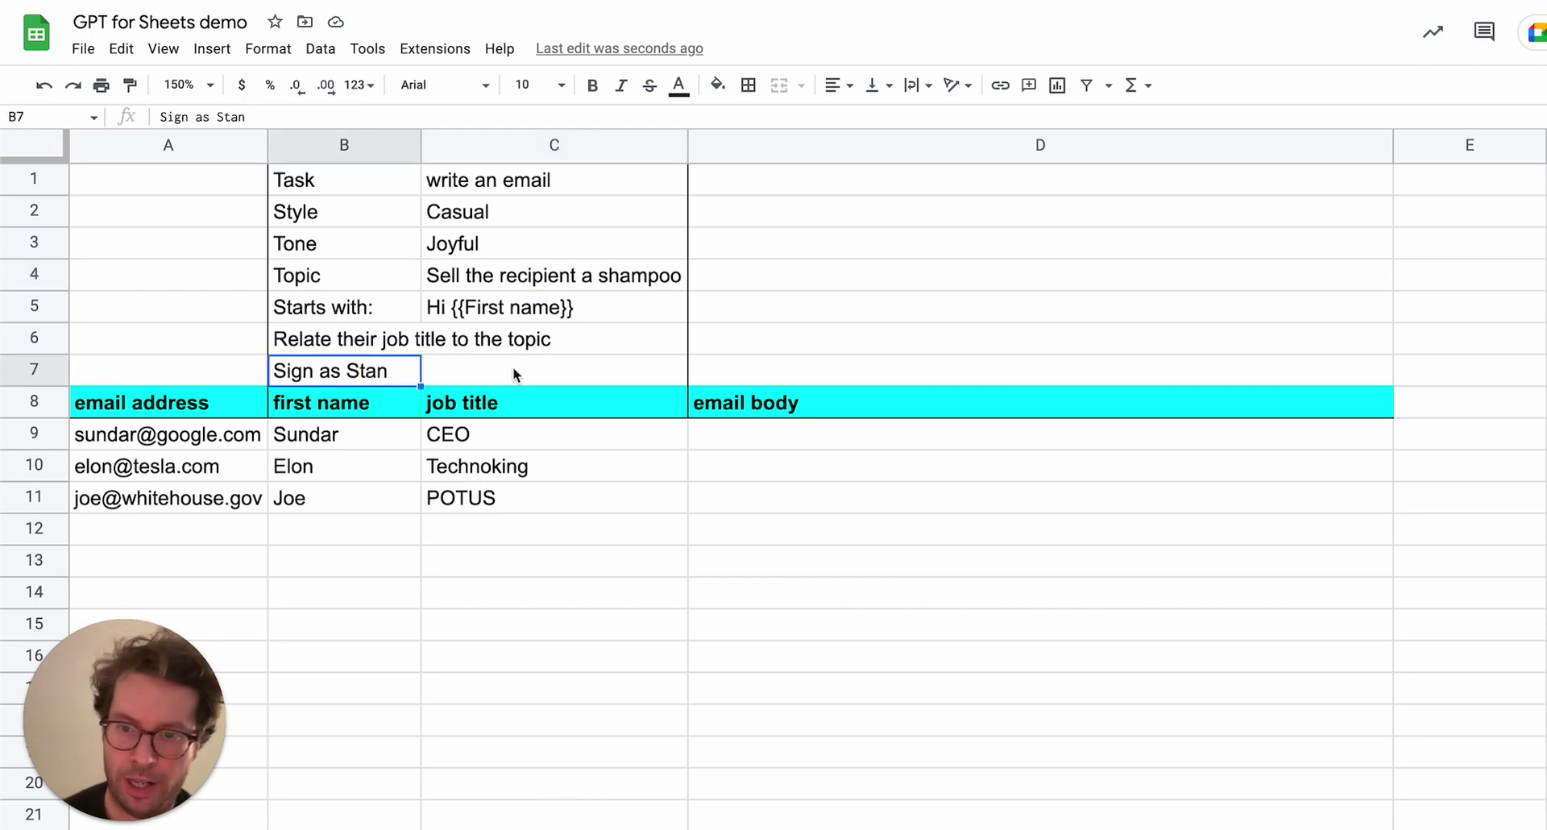
Enter a GPT formula in D9 using B1:C8 as the prompt, B9:C9 as the value and 1 as the temperature.
left_click(824, 440)
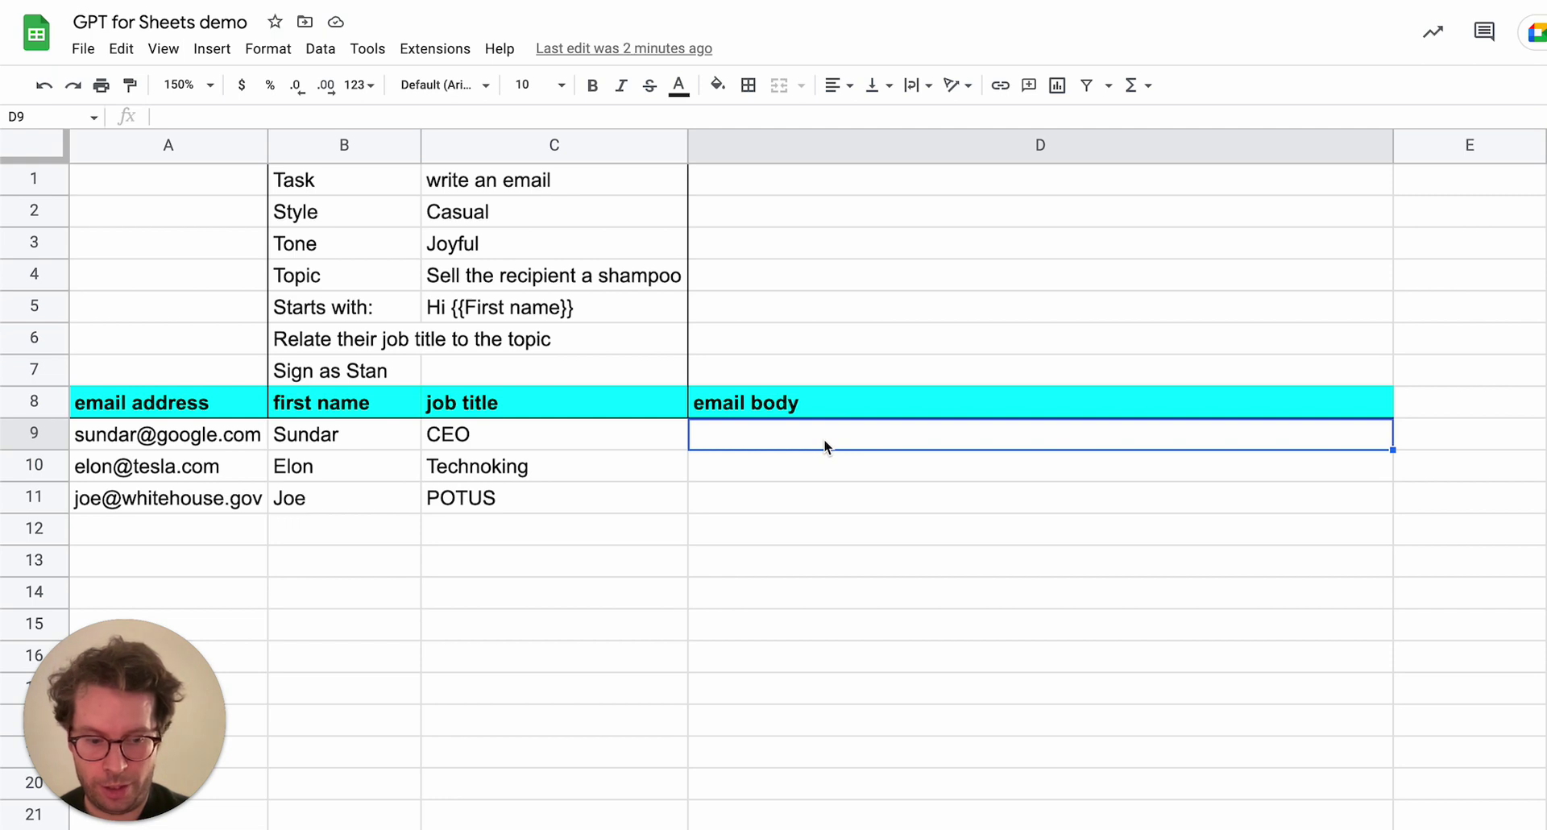
type("=")
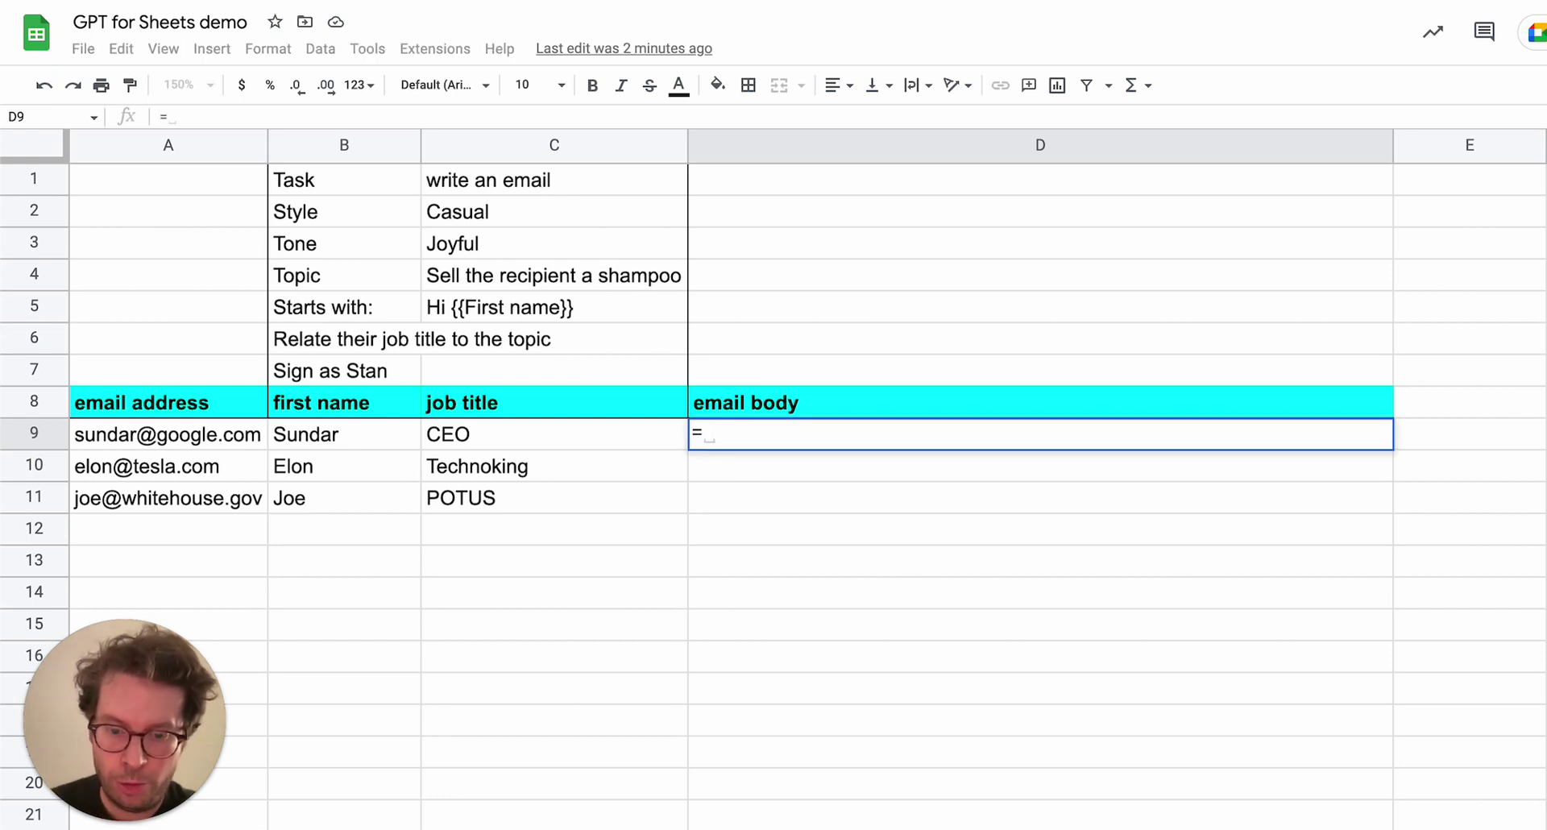
type("gpt")
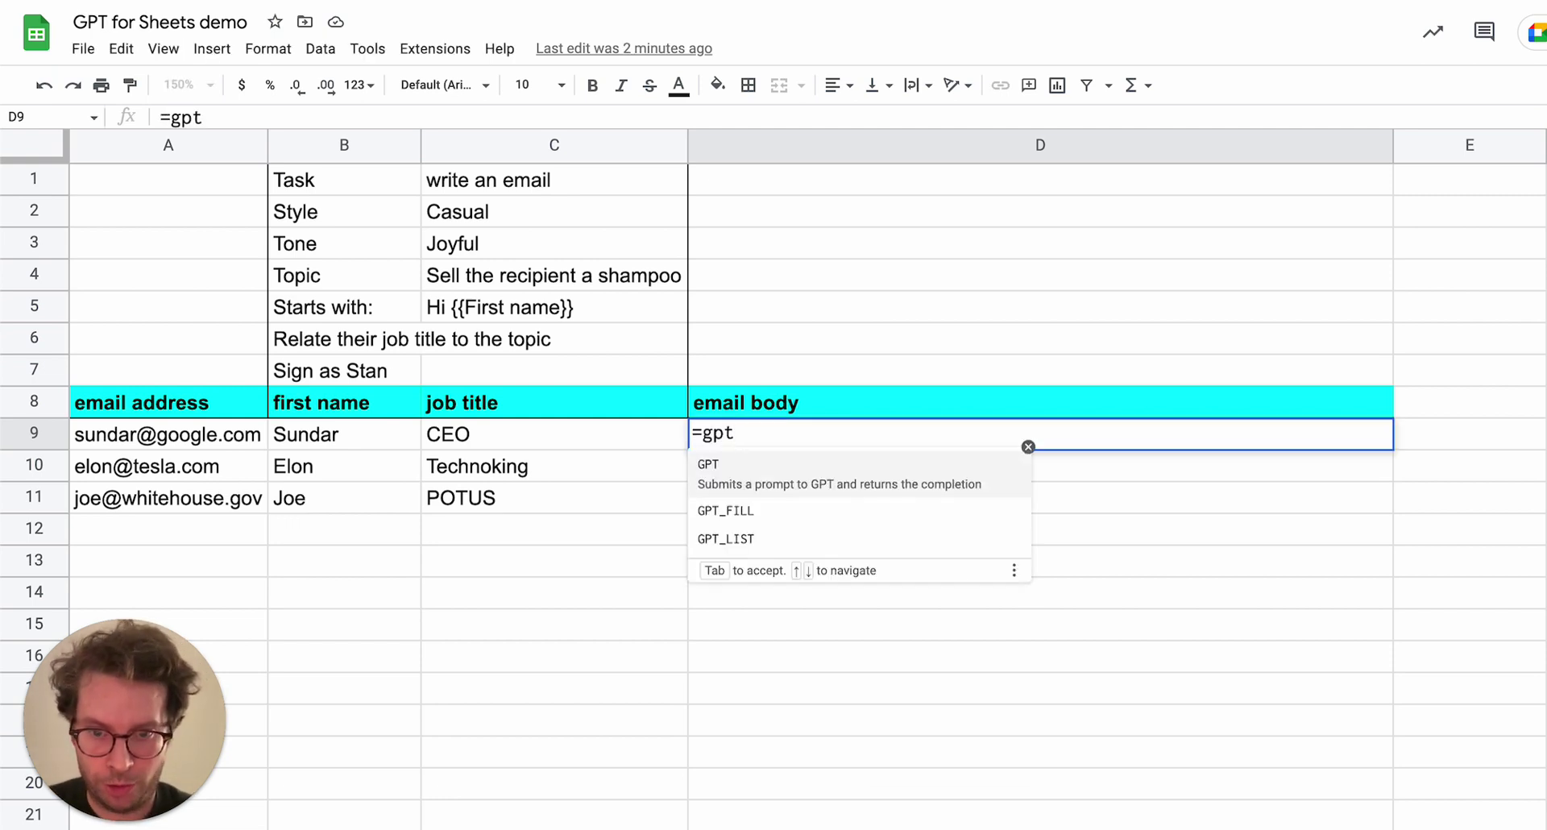
key("Tab")
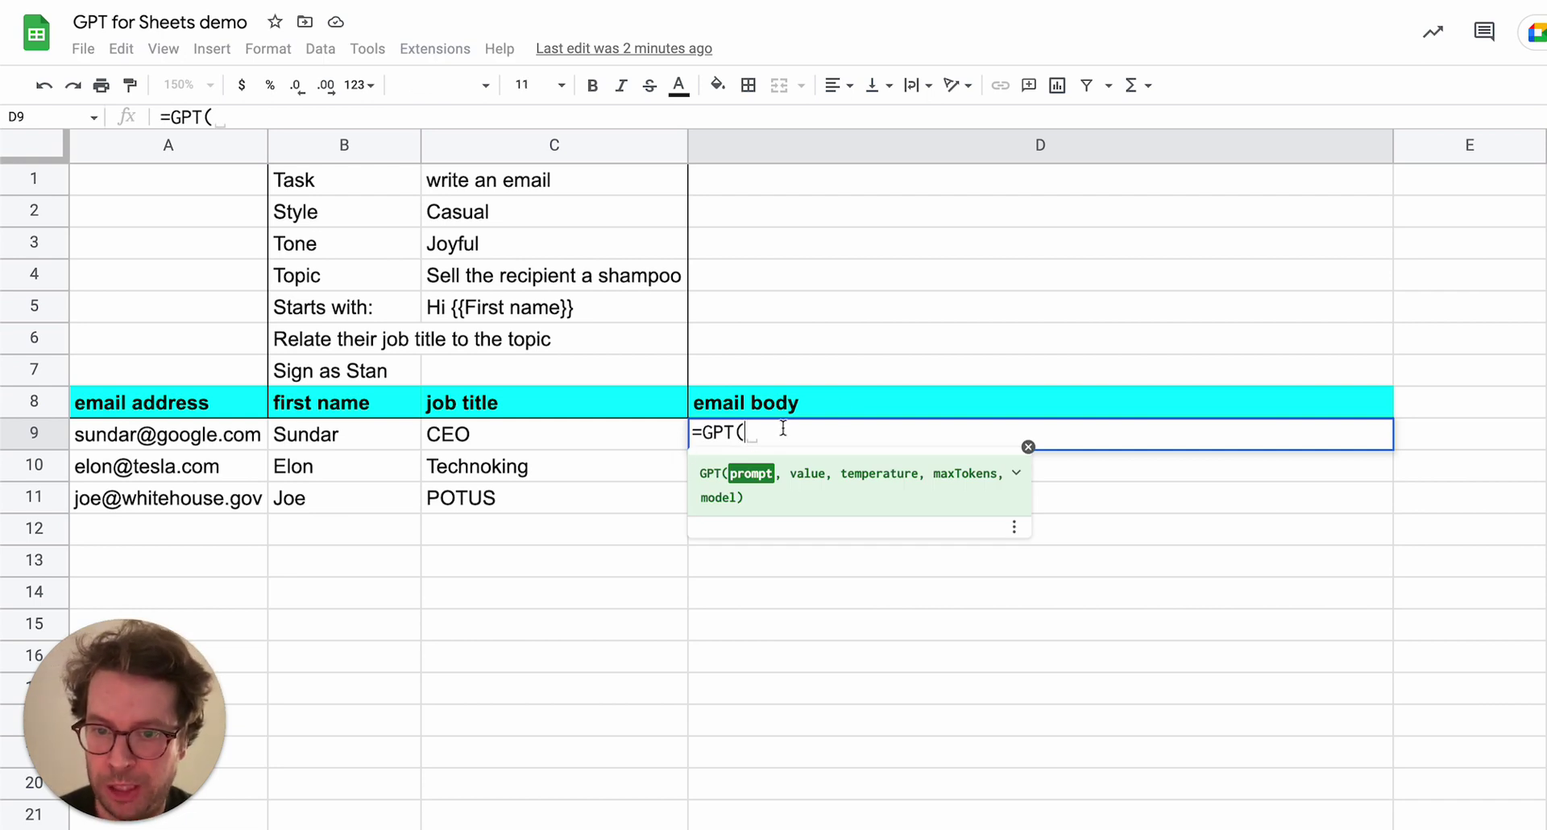
left_click_drag(322, 173, 562, 397)
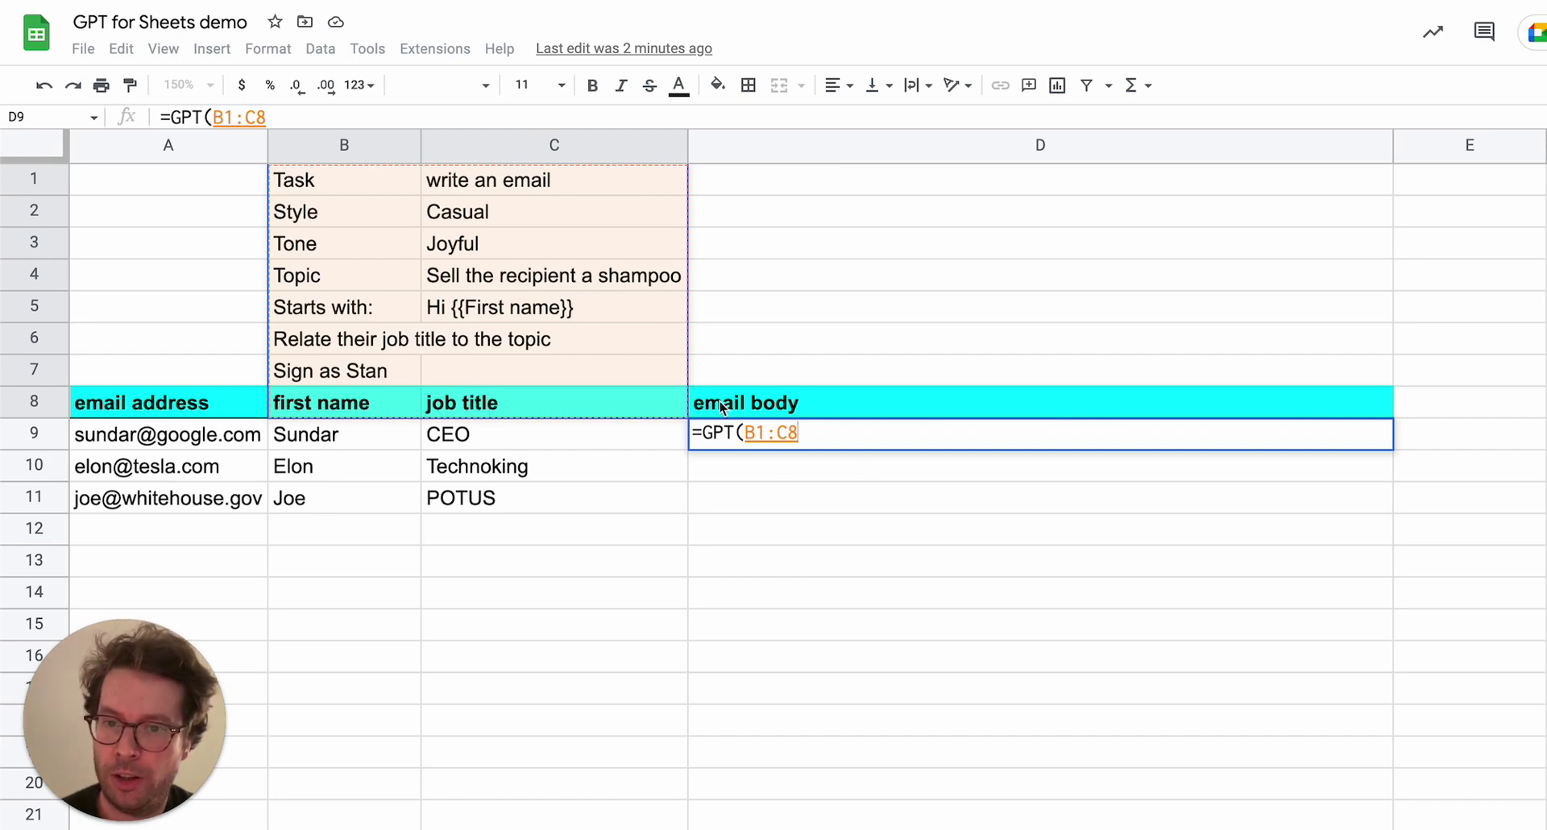
type(",")
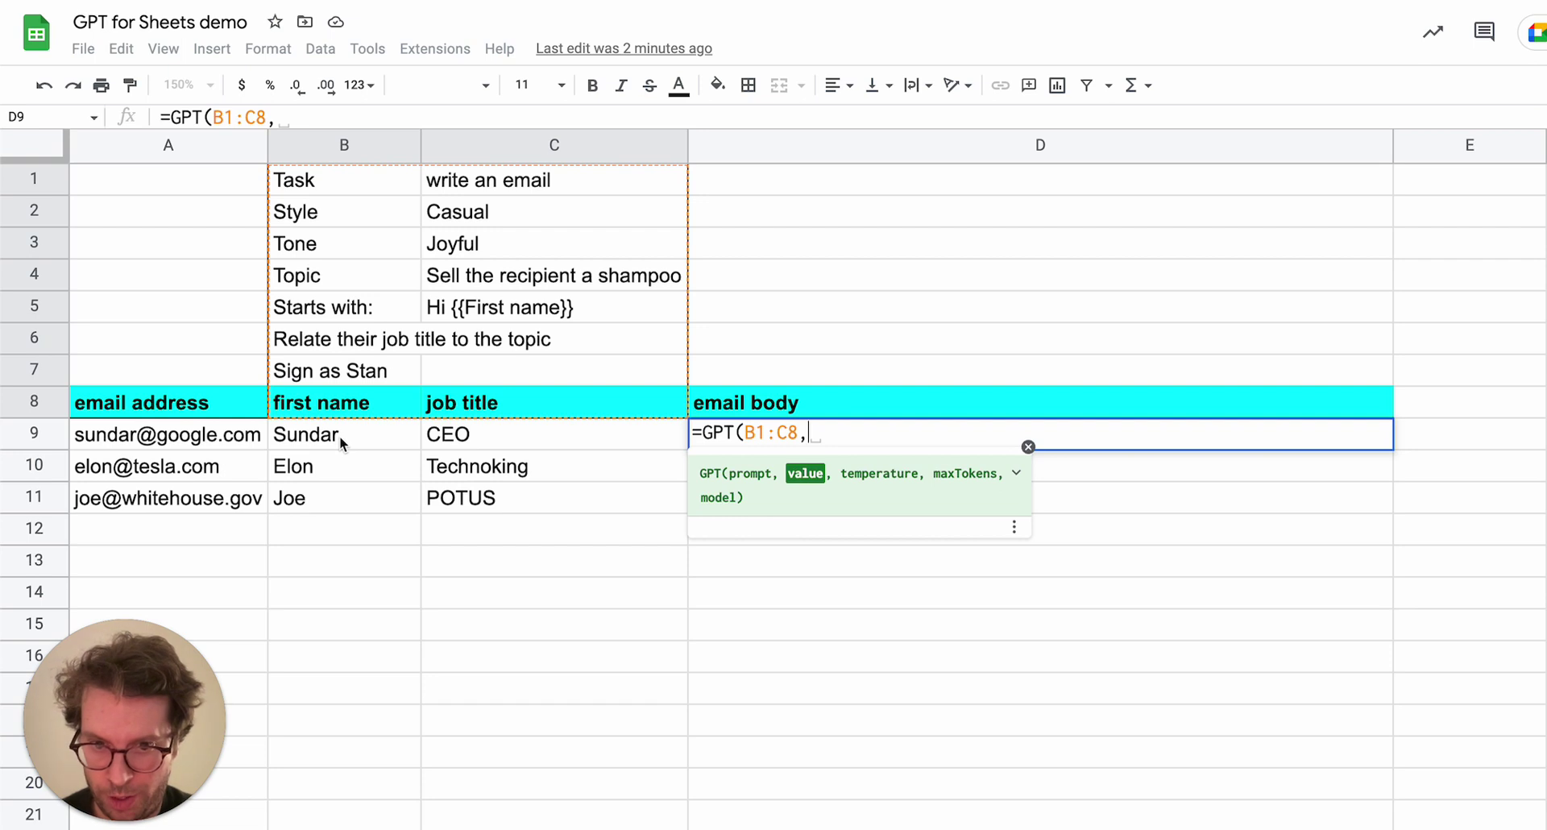
left_click_drag(340, 436, 464, 433)
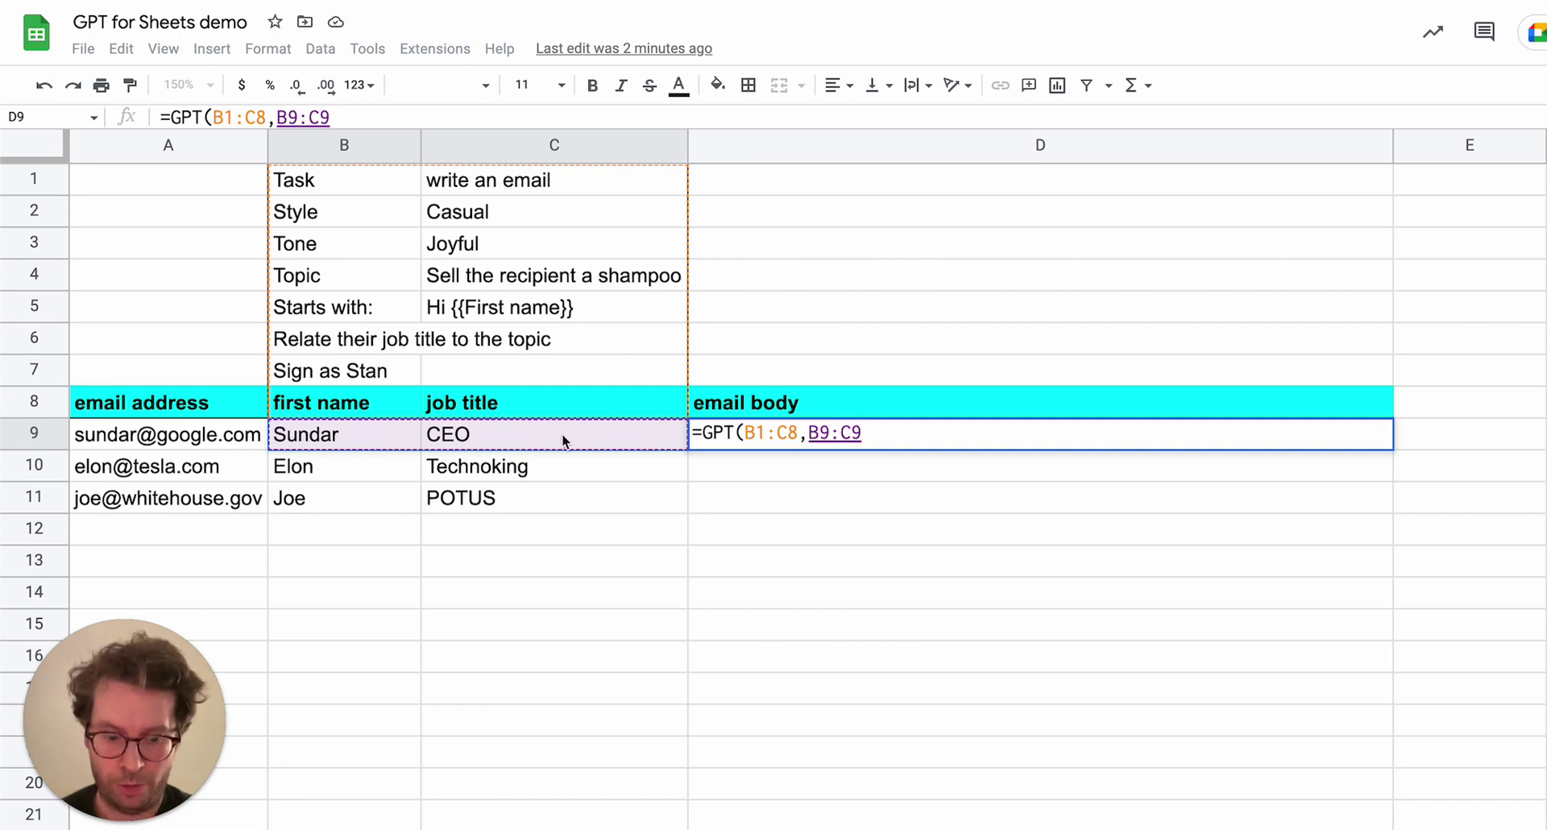
type(",1)")
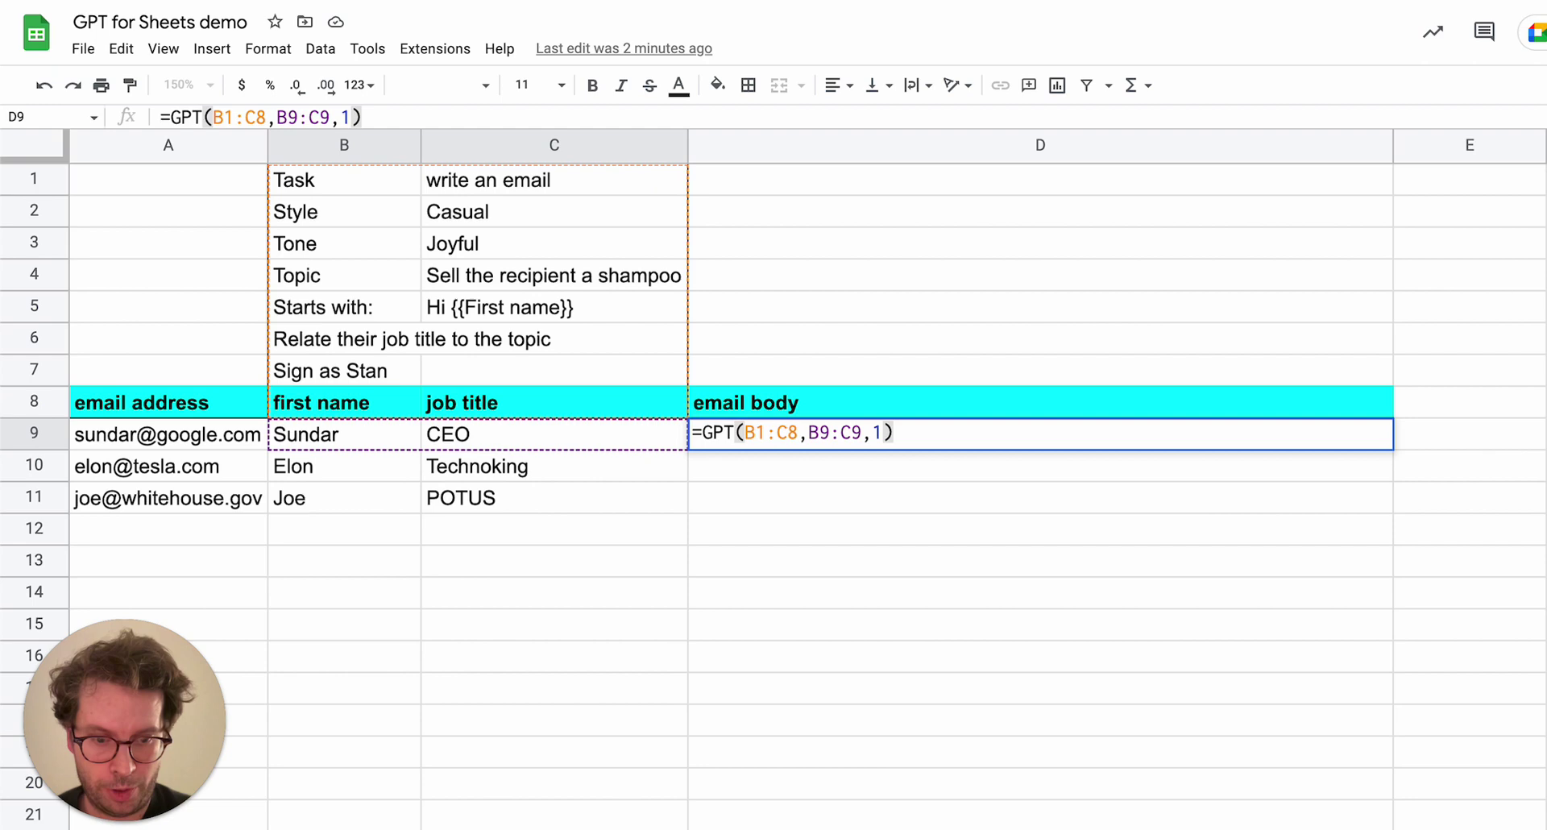
key("Return")
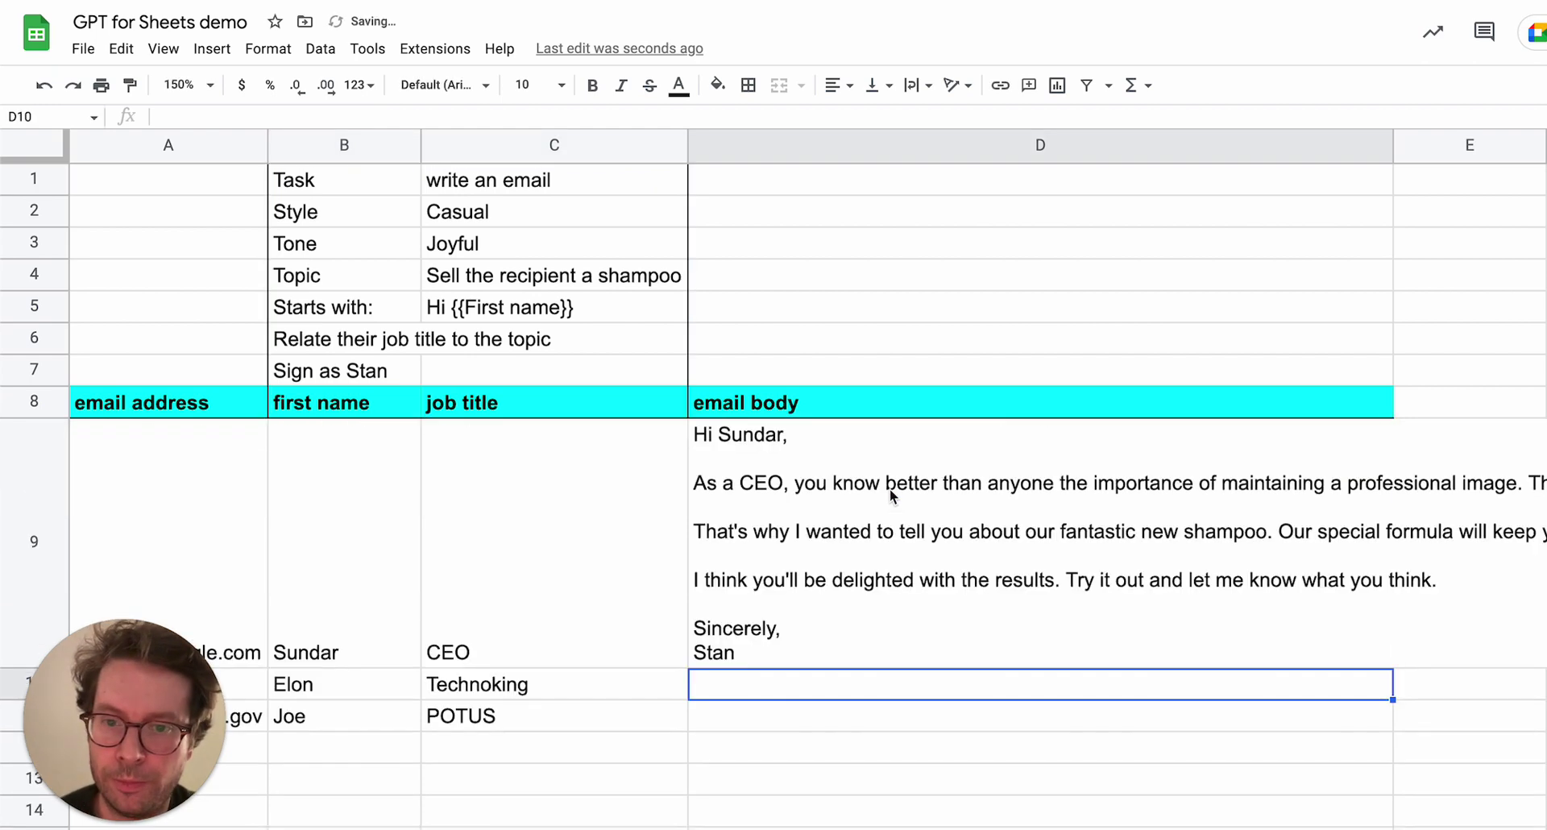
Read the full generated email in D9 and compare it with the greeting placeholder, the first name header and the job title.
left_click(800, 547)
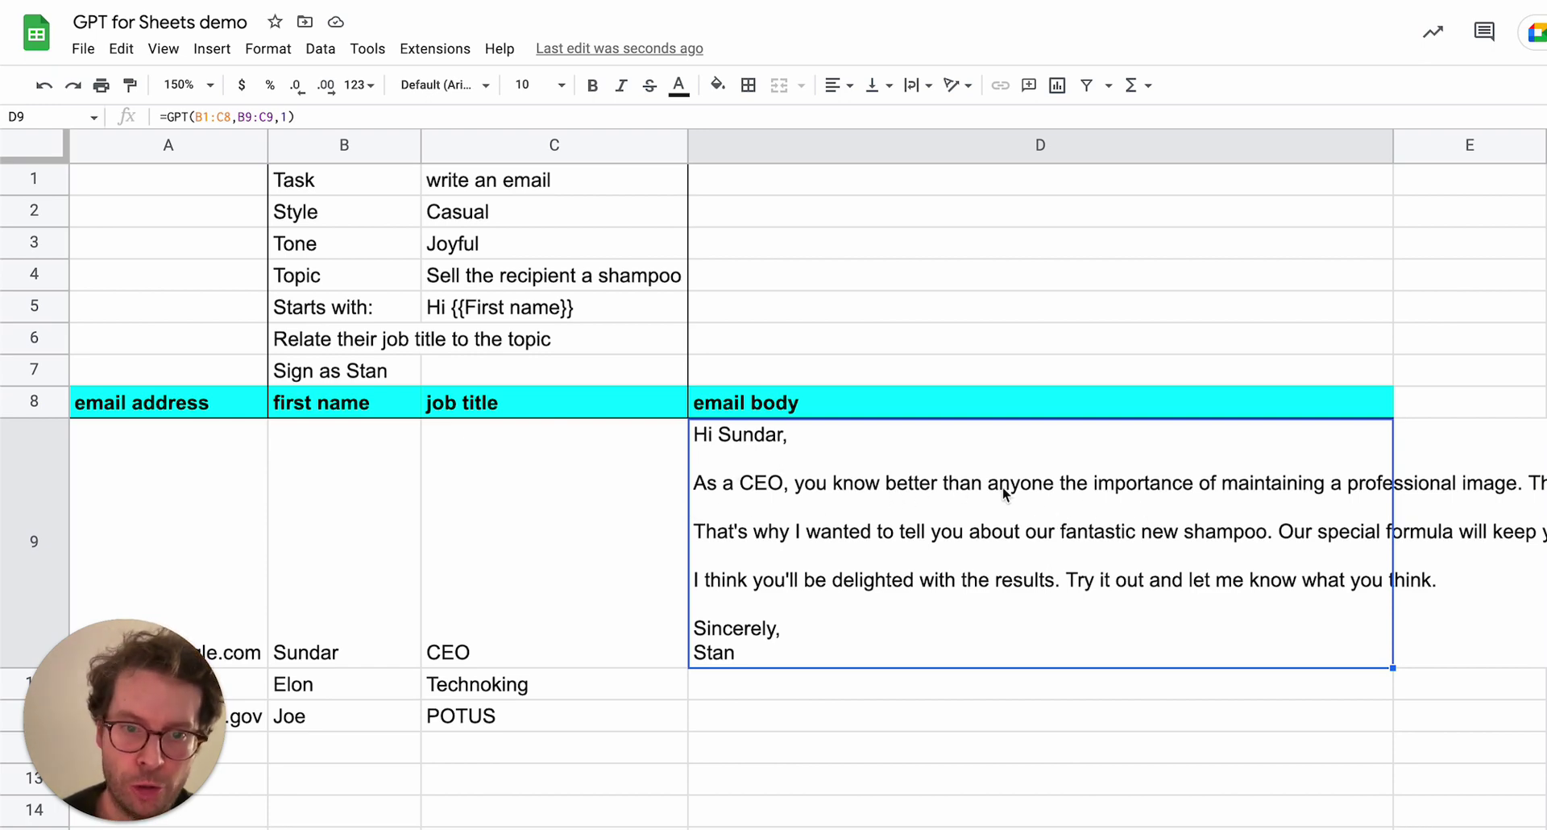
scroll(1208, 509, "right", 2)
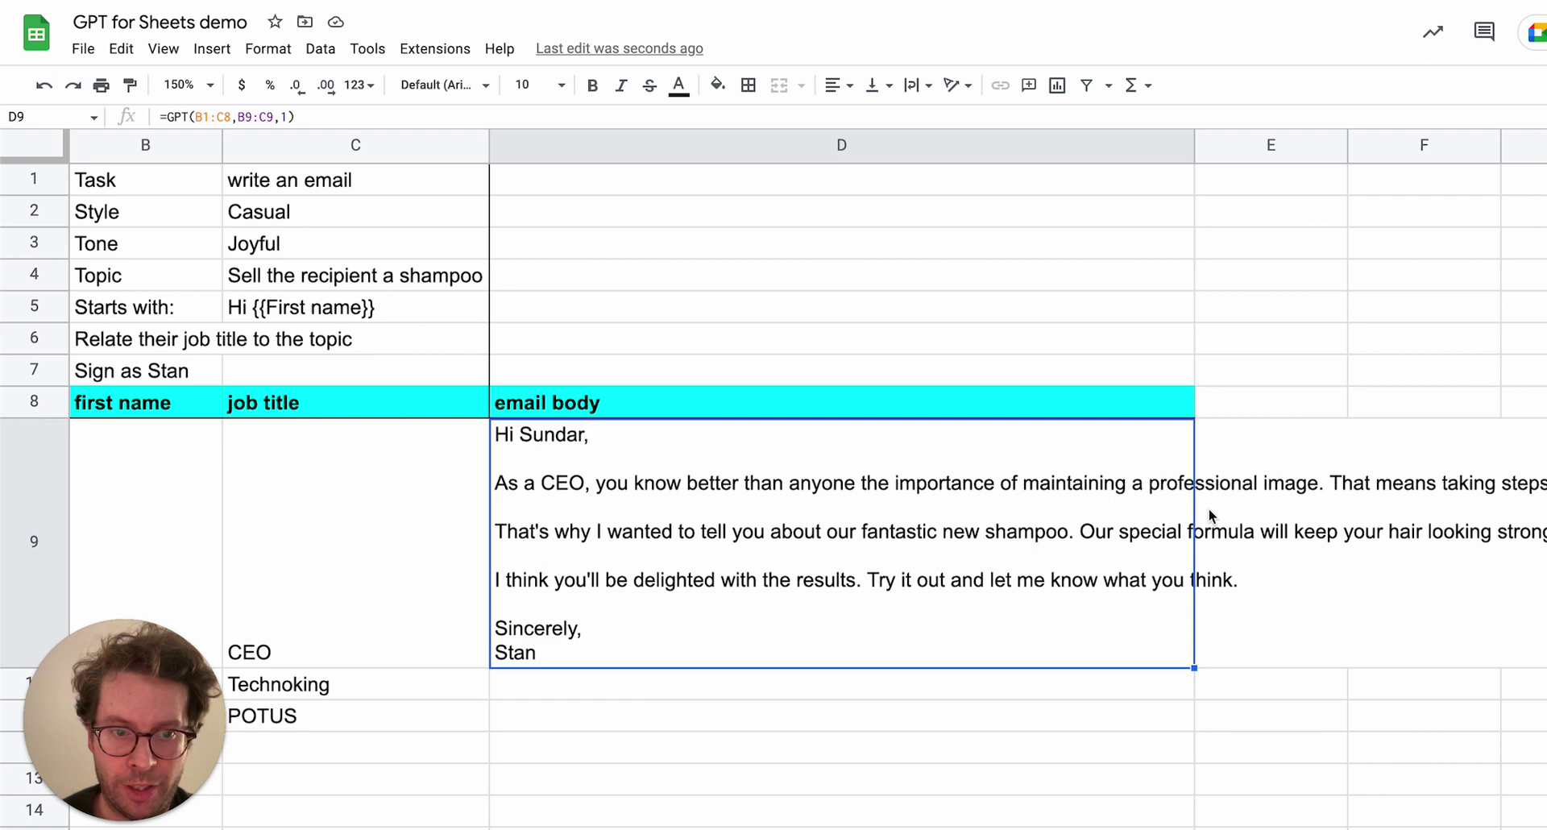
scroll(1208, 509, "right", 4)
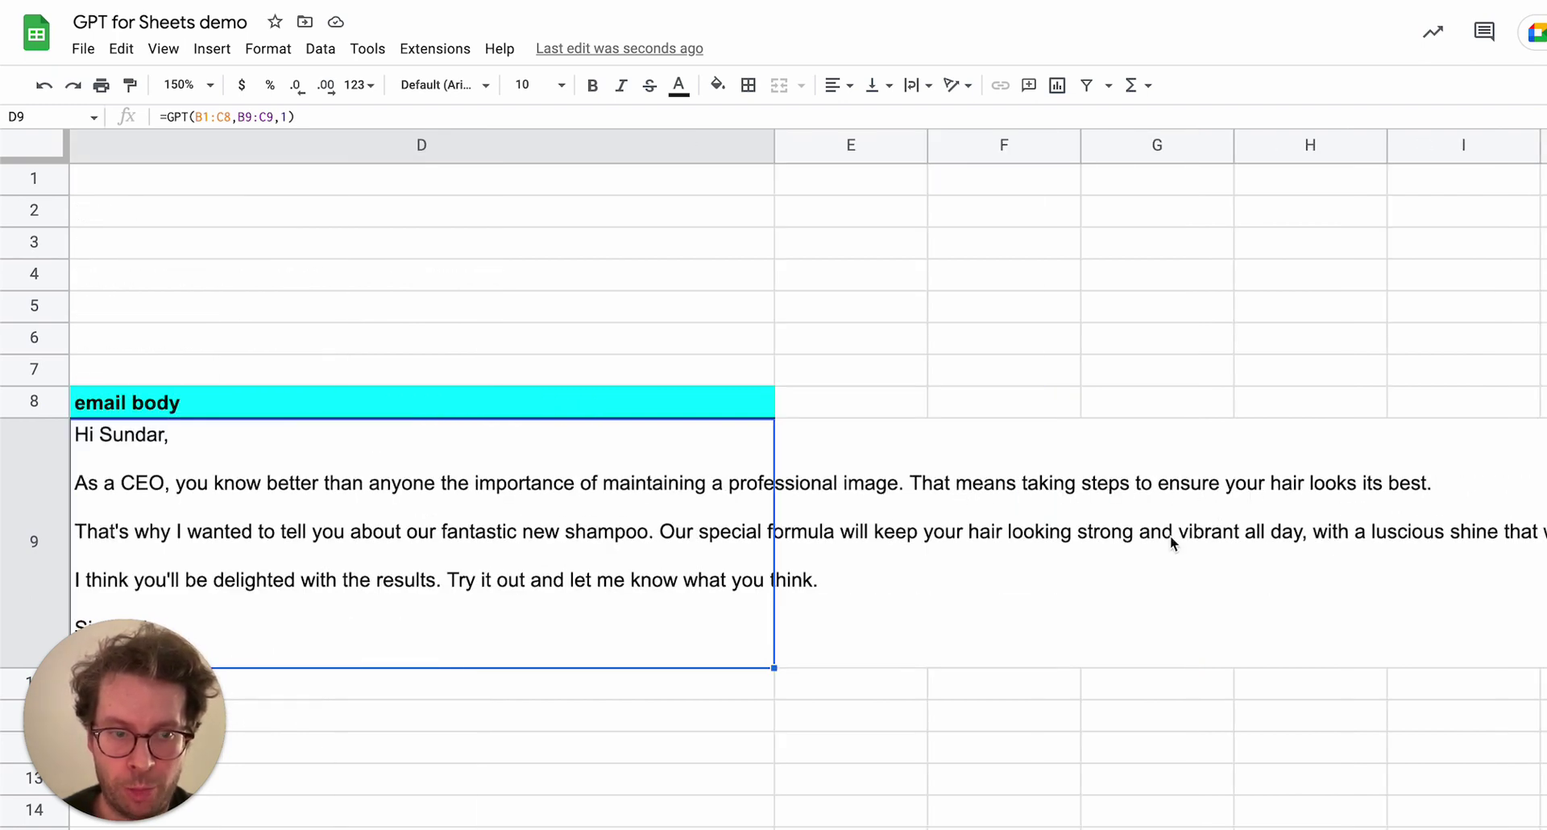
scroll(1170, 536, "left", 6)
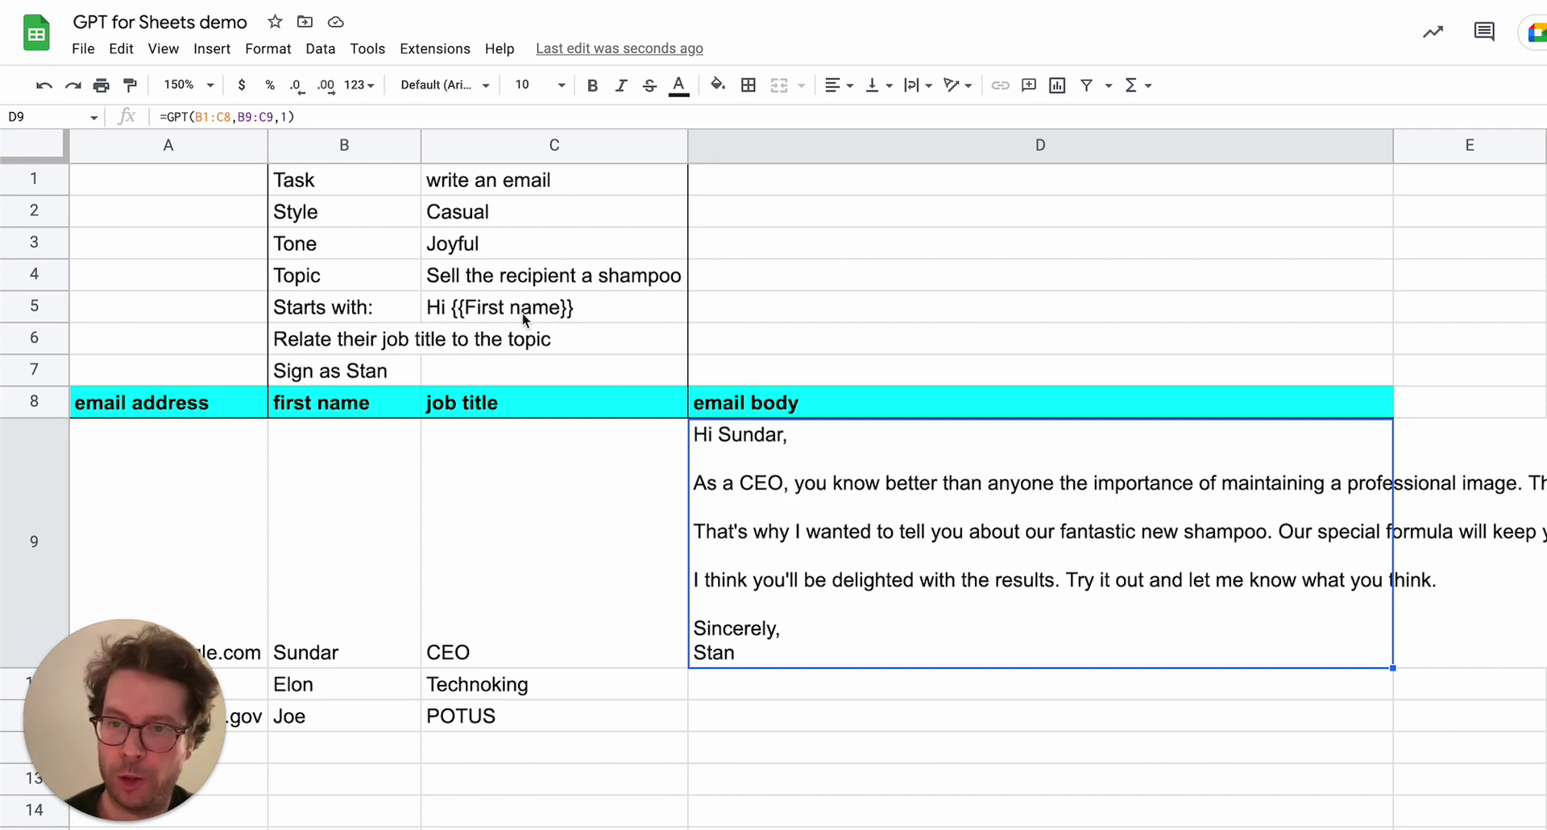
left_click(522, 317)
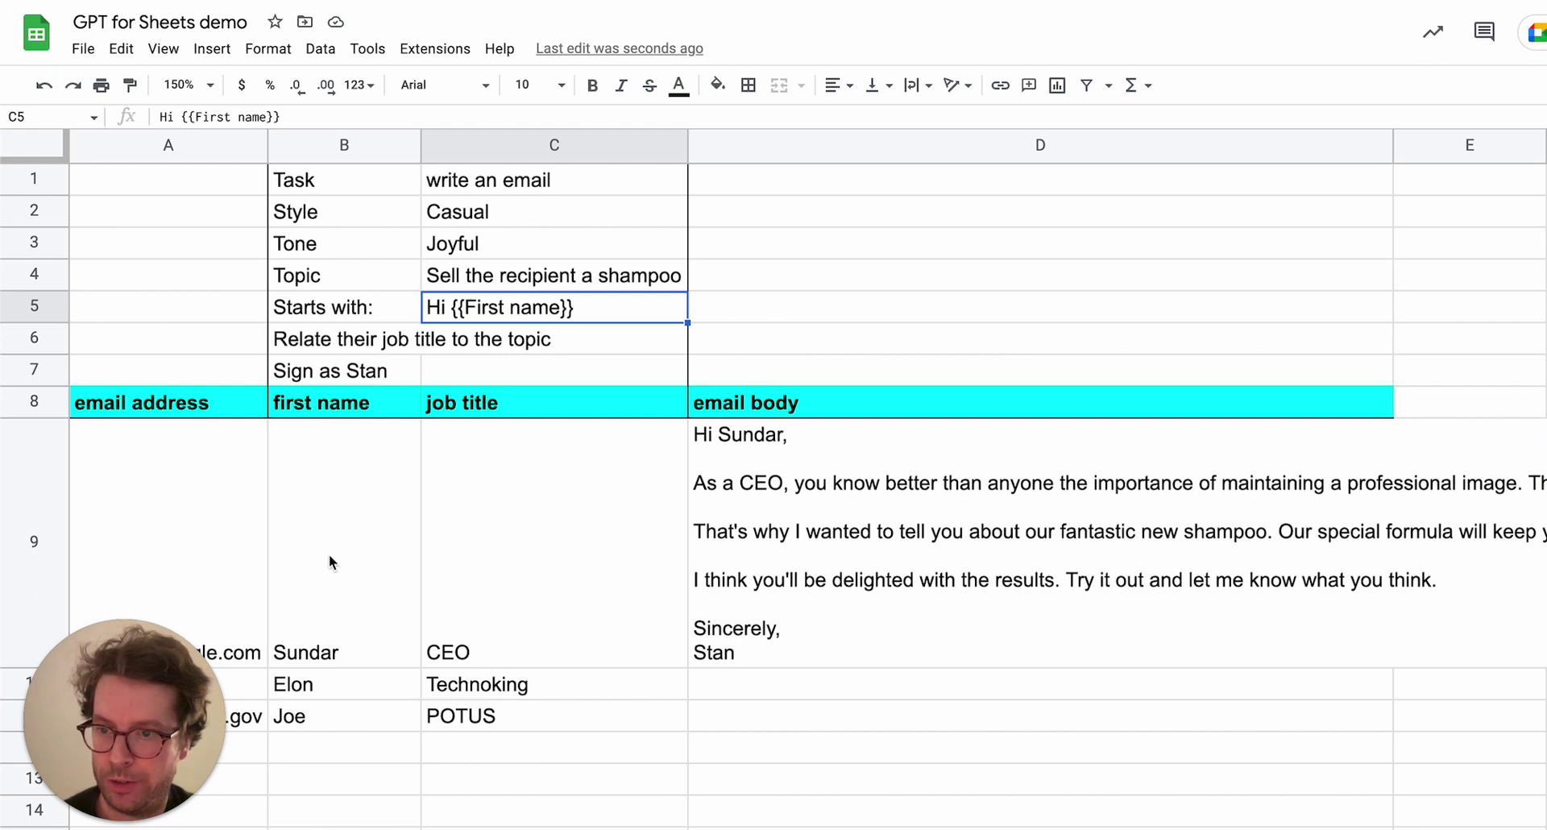
left_click(332, 402)
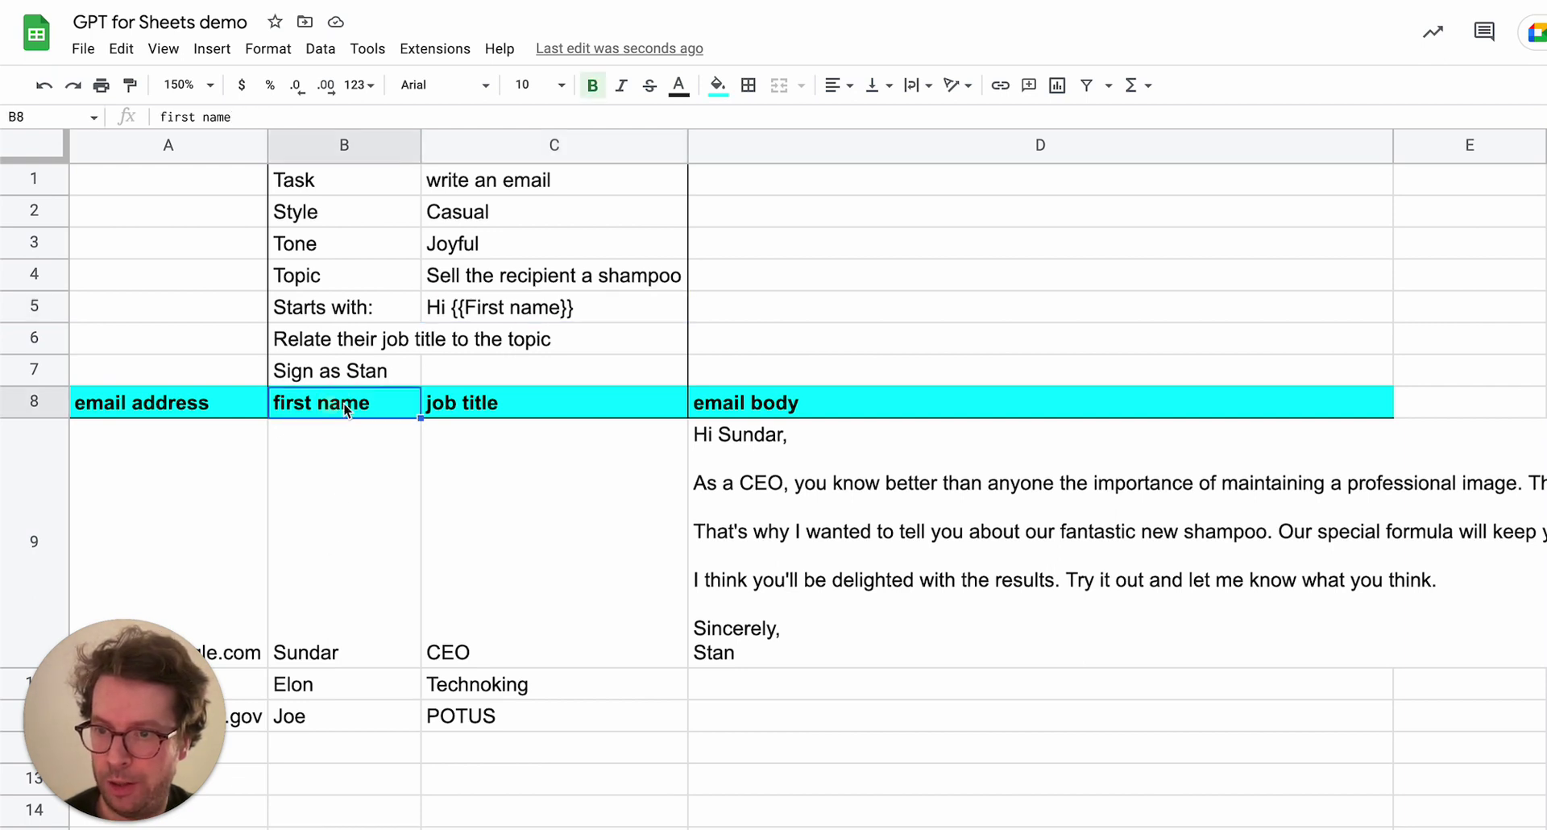
left_click(486, 313)
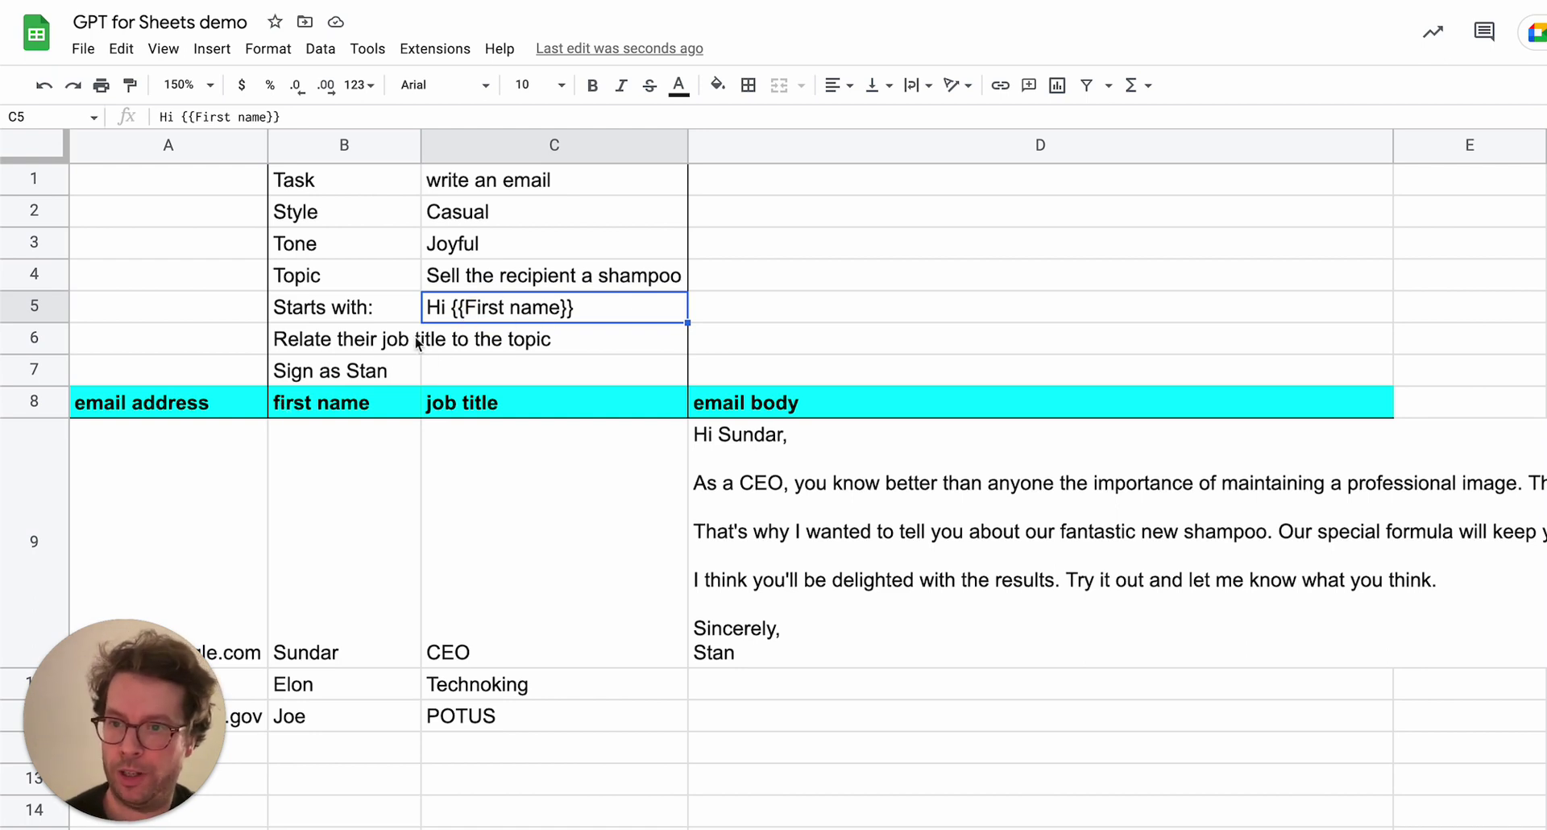
left_click(544, 556)
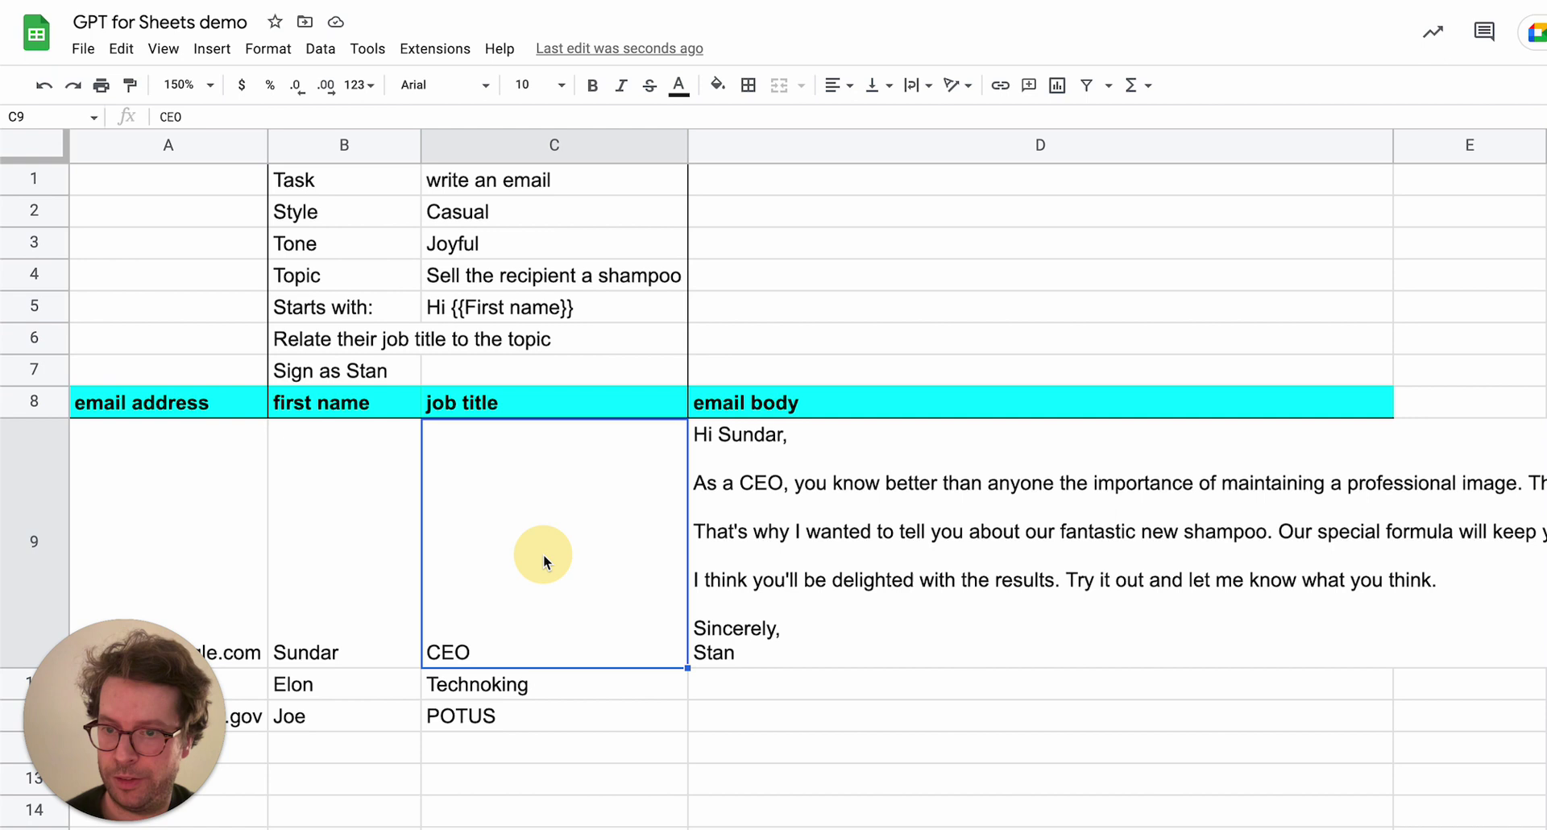
Lock the prompt range's rows in the D9 formula so it reads =GPT(B$1:C$8,B9:C9,1).
left_click(904, 552)
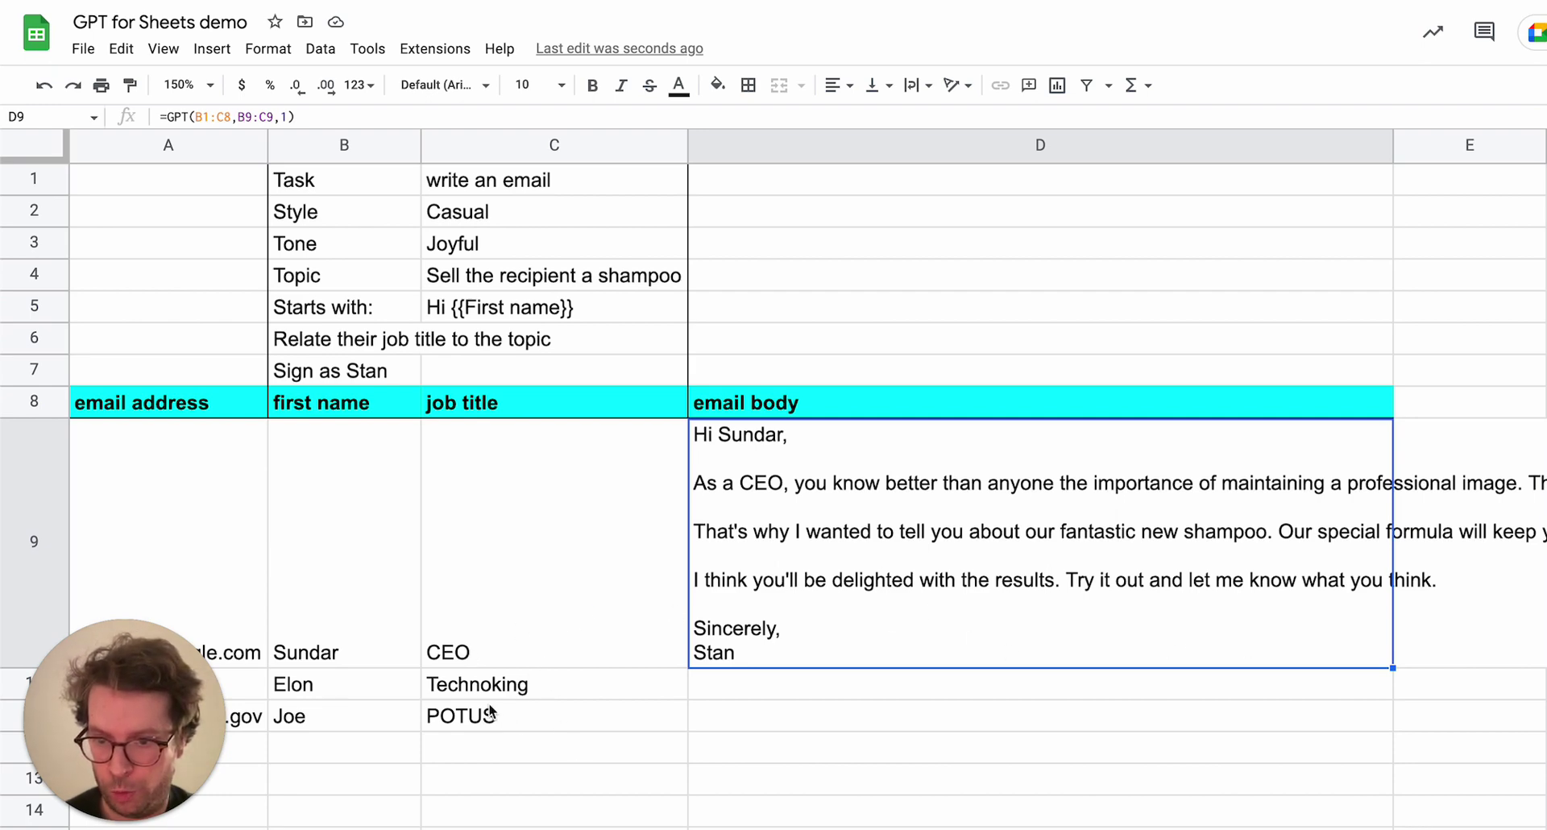
left_click(199, 117)
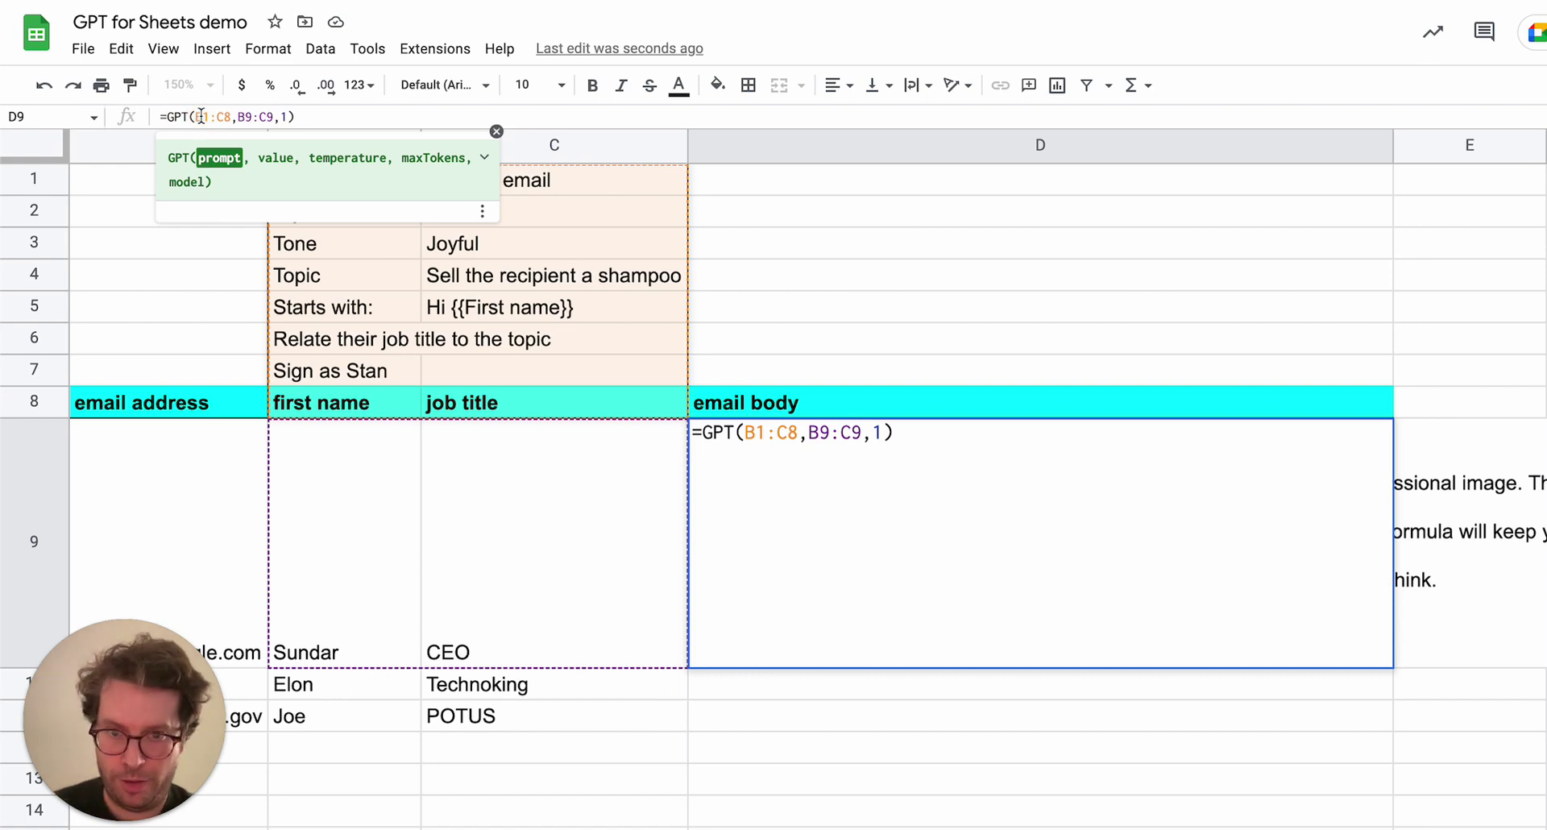
left_click(750, 422)
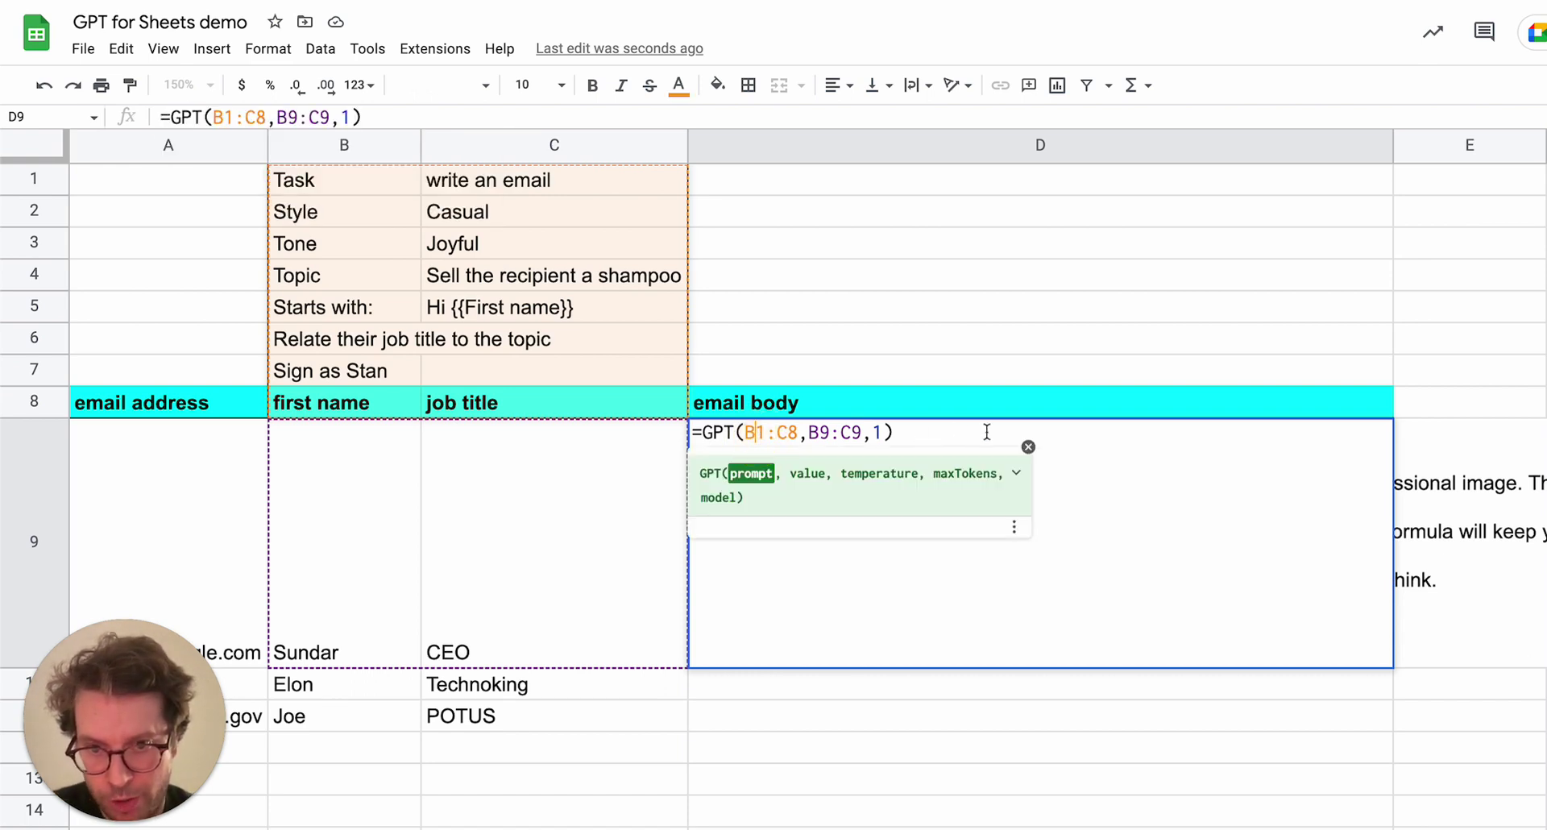
type("$")
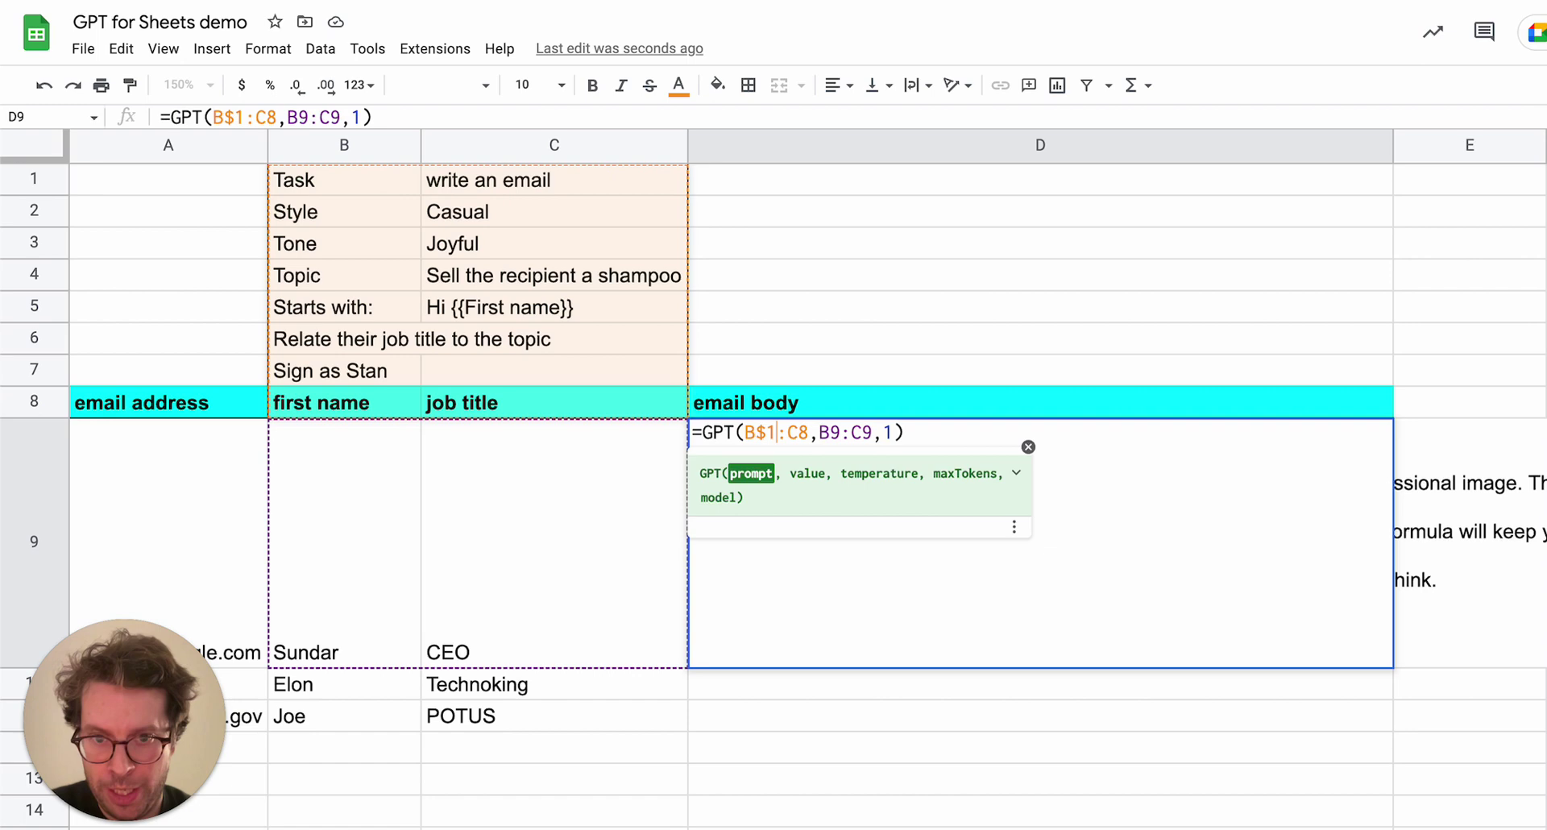
key("Right")
key("Right")
type("$")
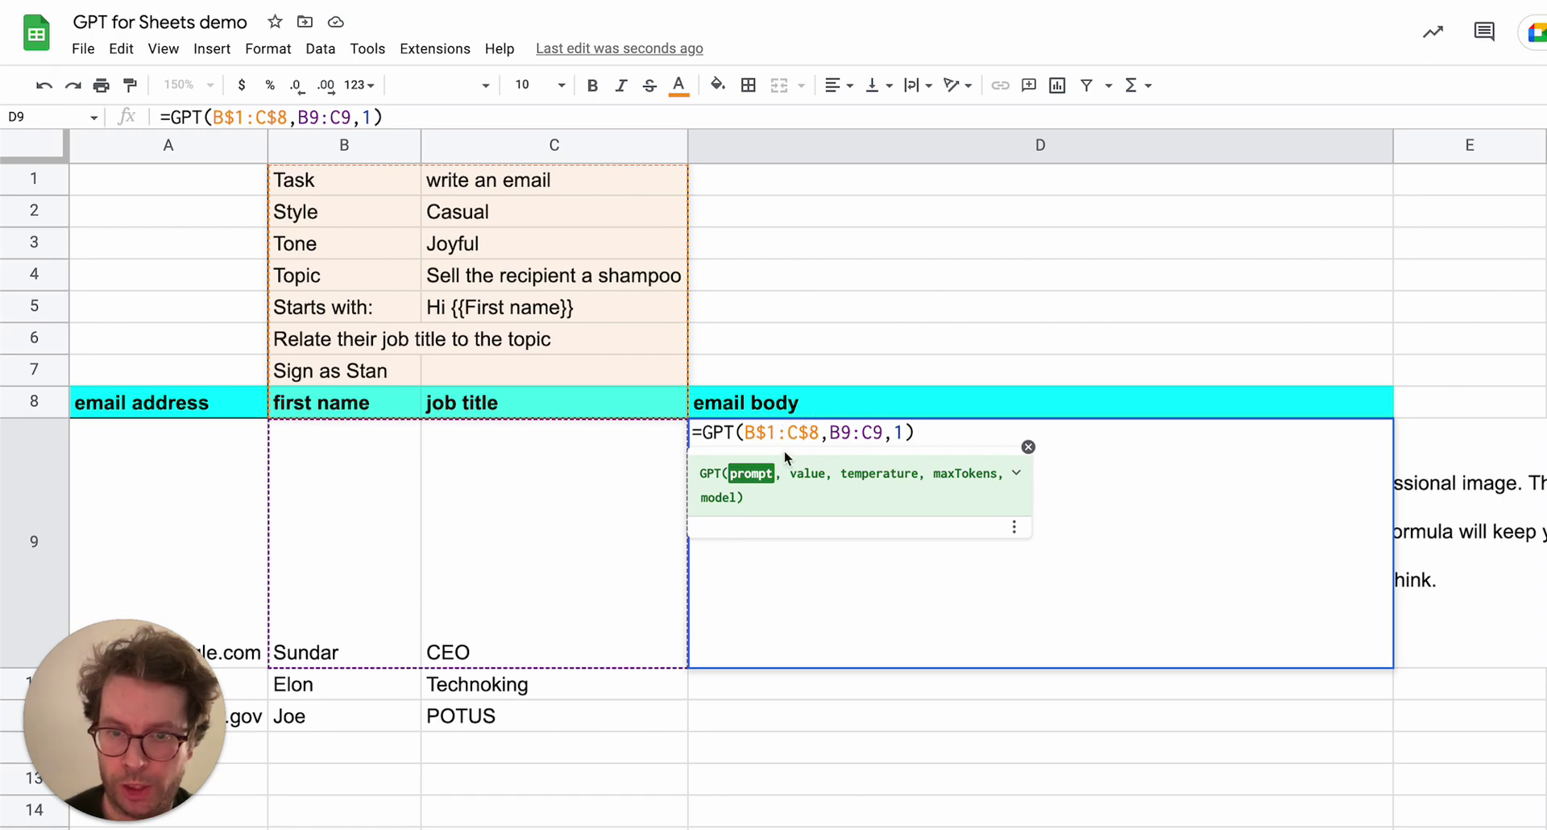
left_click(878, 433)
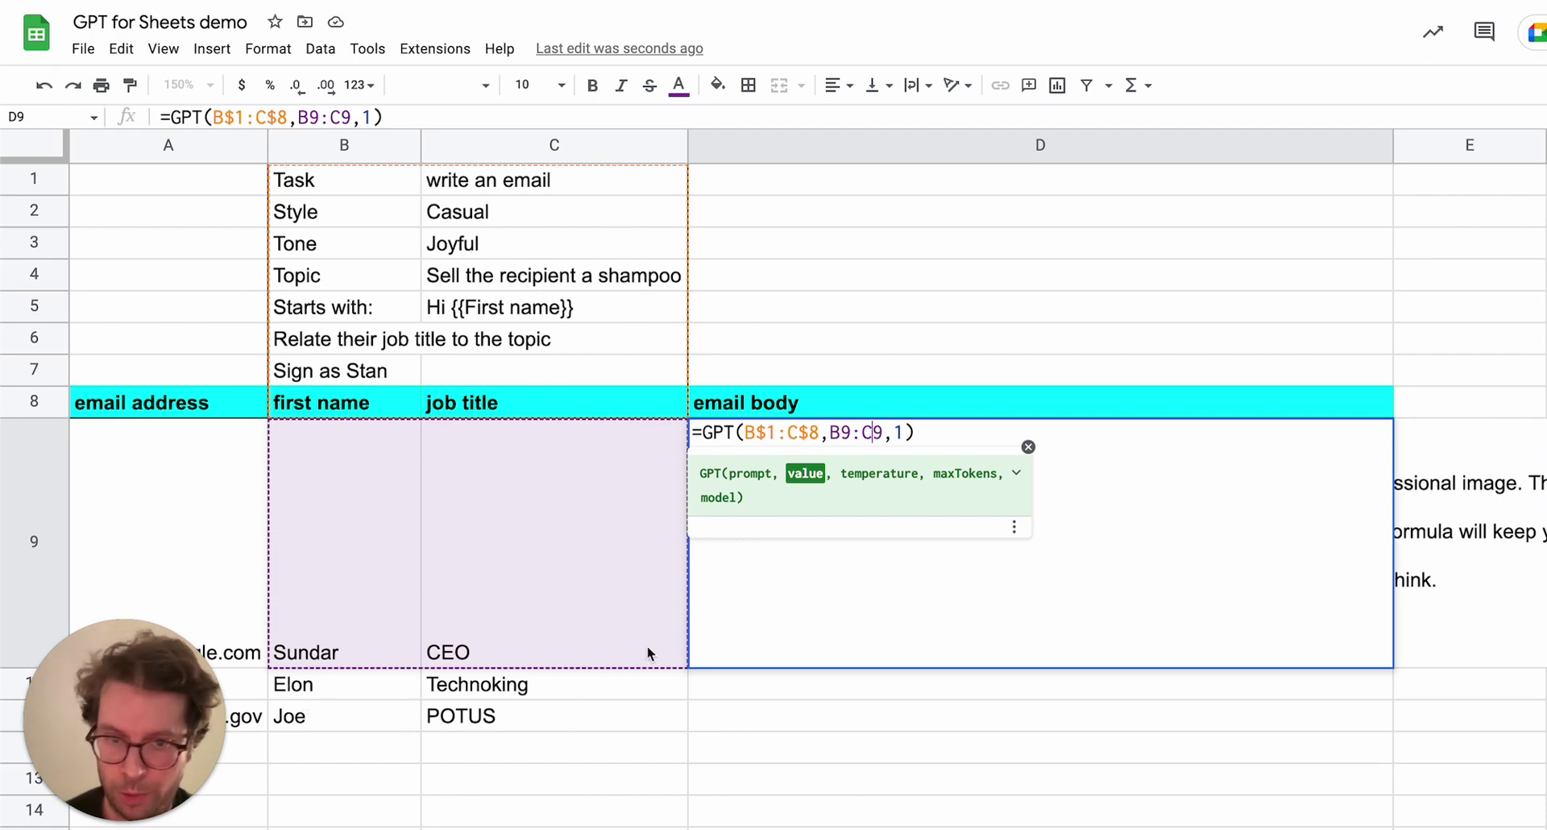
key("Return")
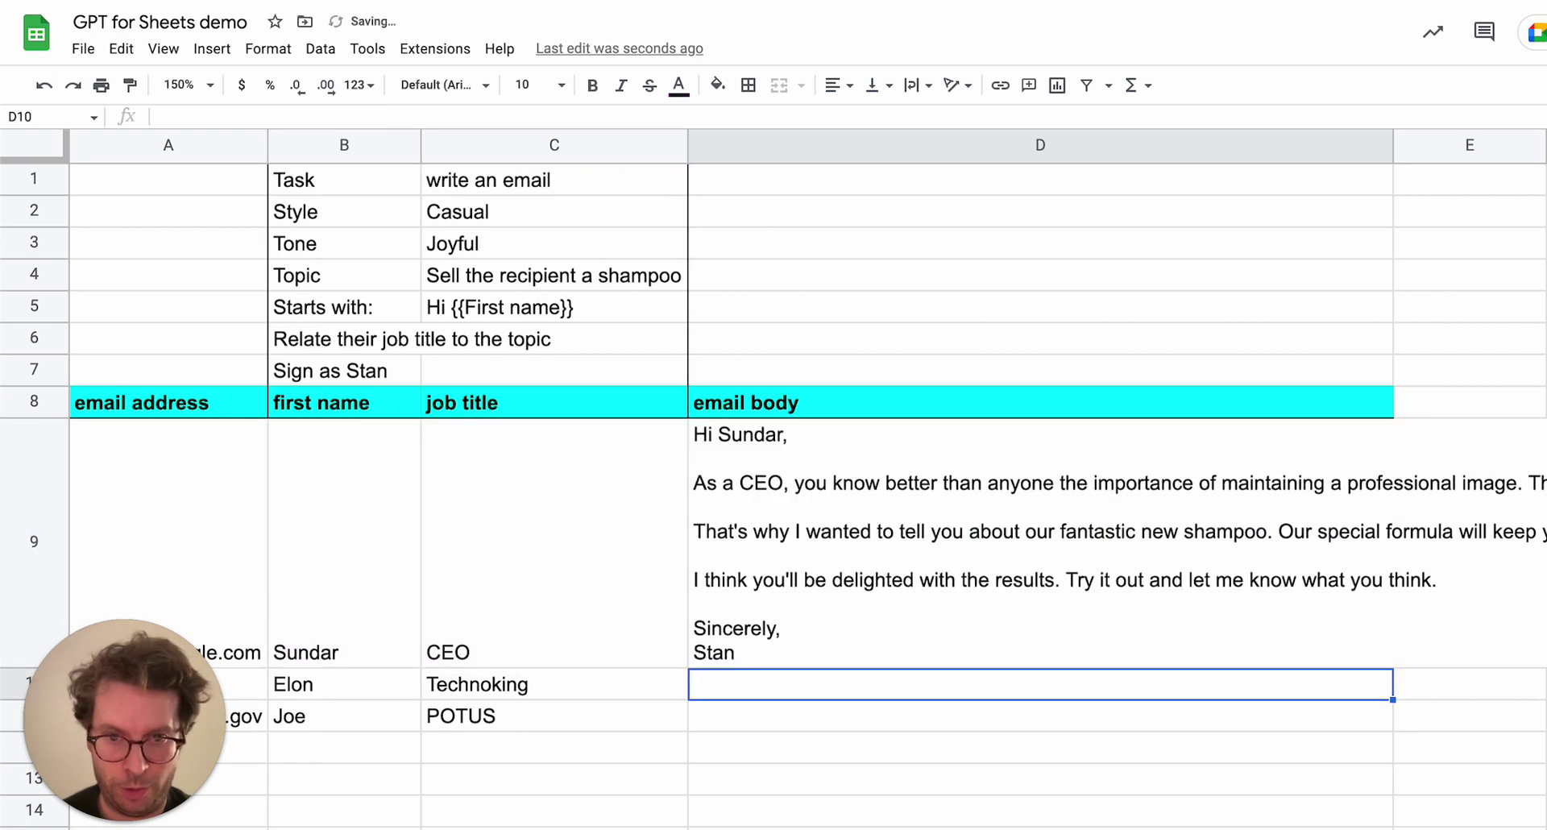
Fill the GPT formula from D9 down through D11 and review the email generated in D10.
left_click(1359, 628)
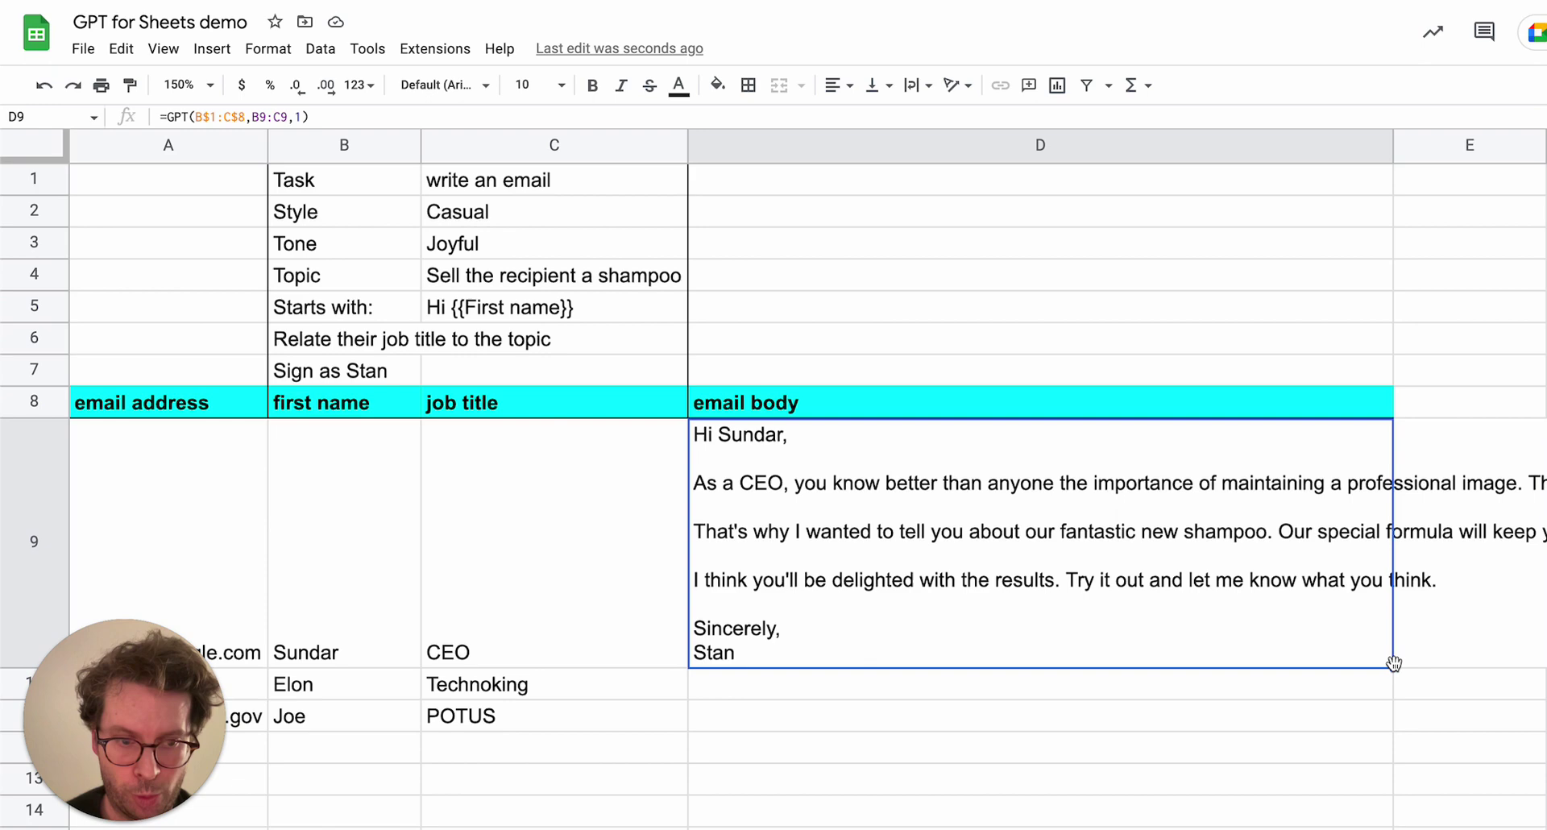
left_click_drag(1393, 668, 1388, 719)
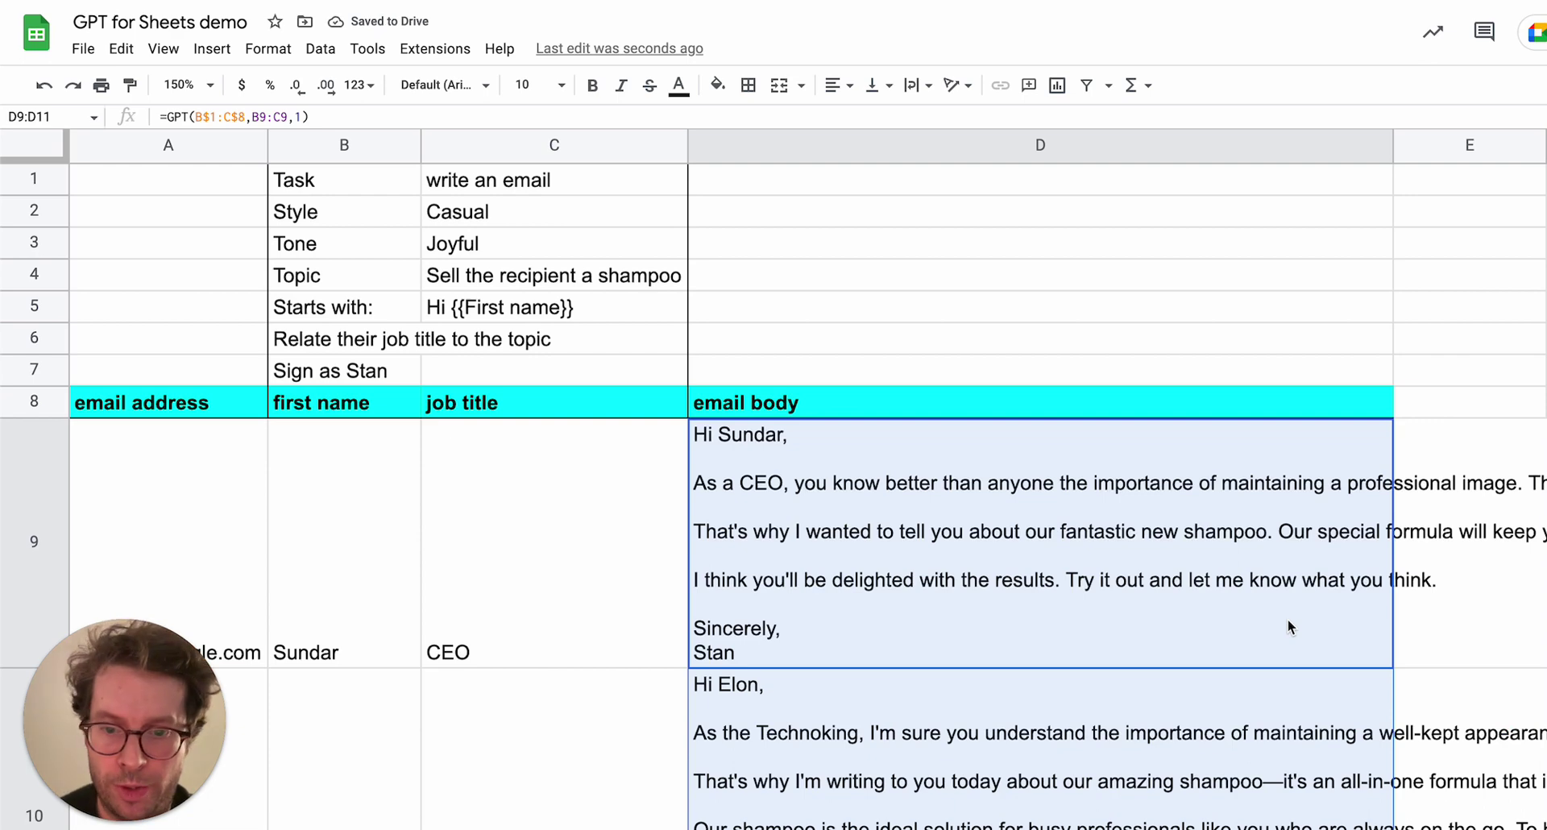
left_click(1221, 689)
scroll(1221, 692, "down", 1)
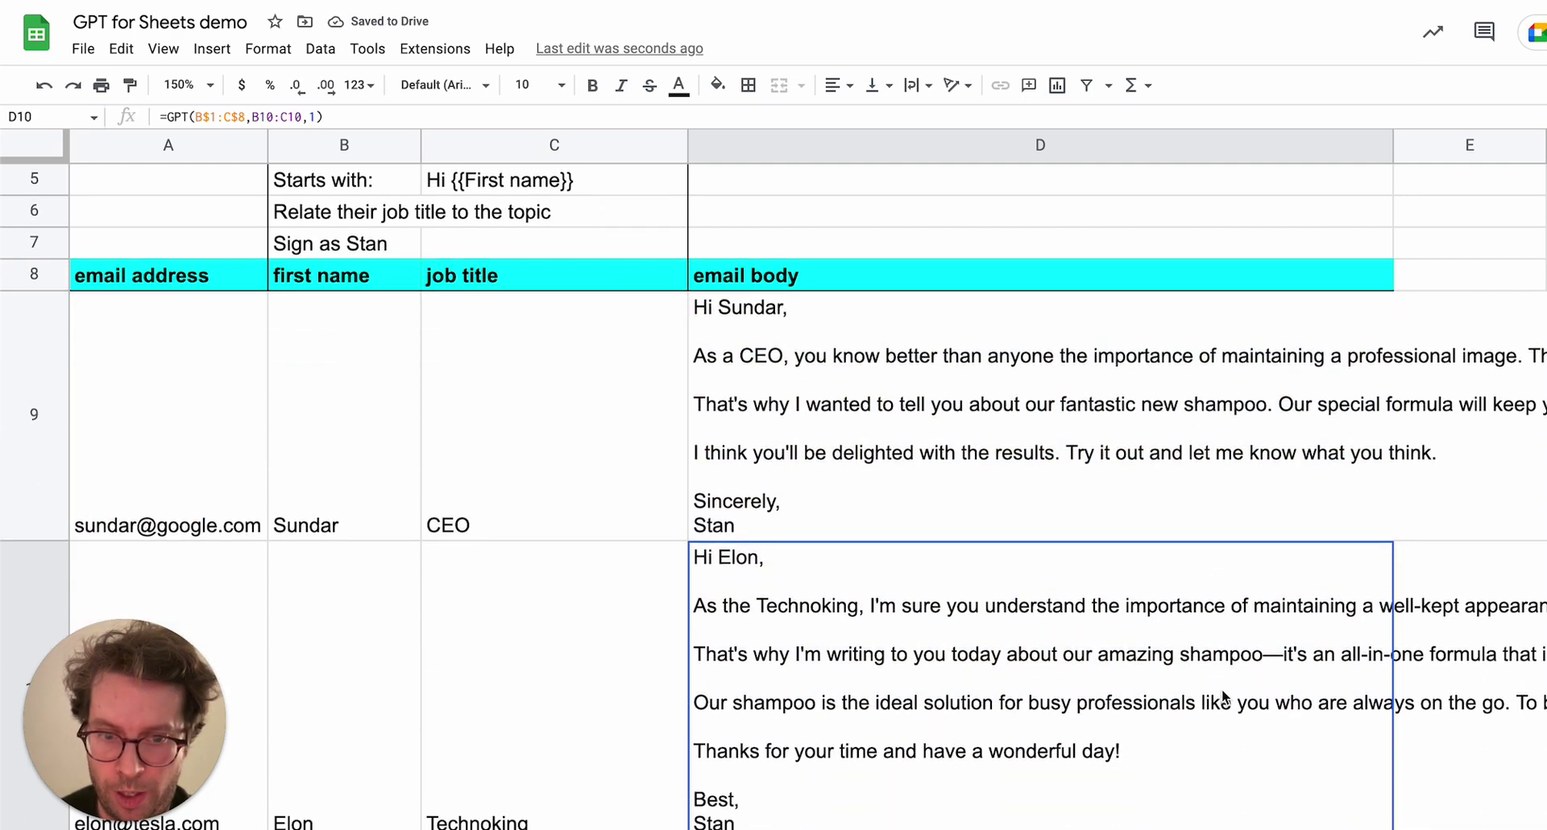
scroll(1223, 698, "down", 1)
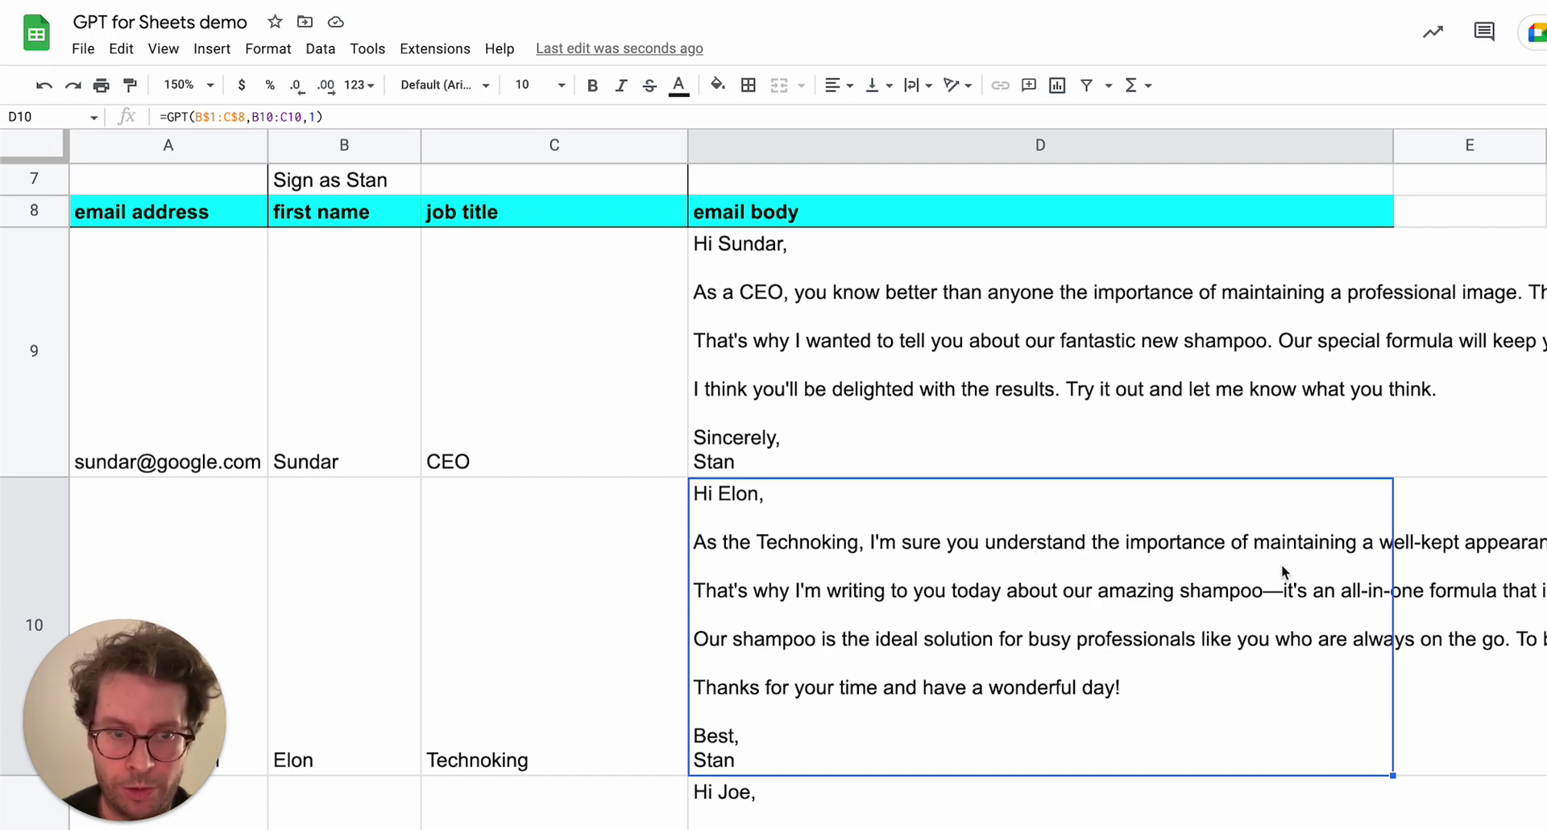
Read the full generated email in D10 and compare it with the prompt instructions in B1:C7.
scroll(1317, 636, "right", 5)
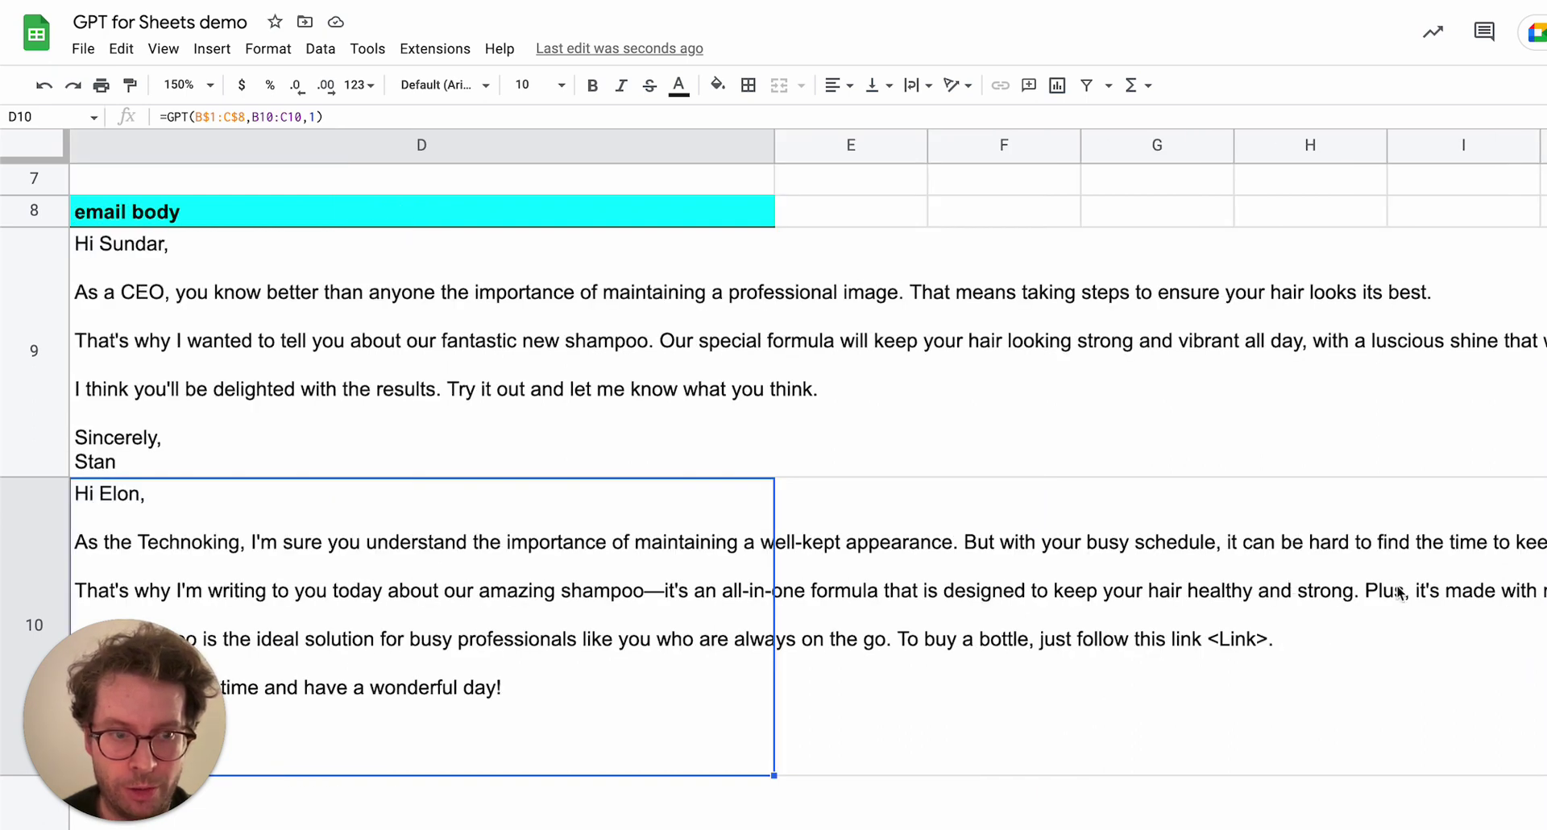
scroll(1398, 592, "right", 5)
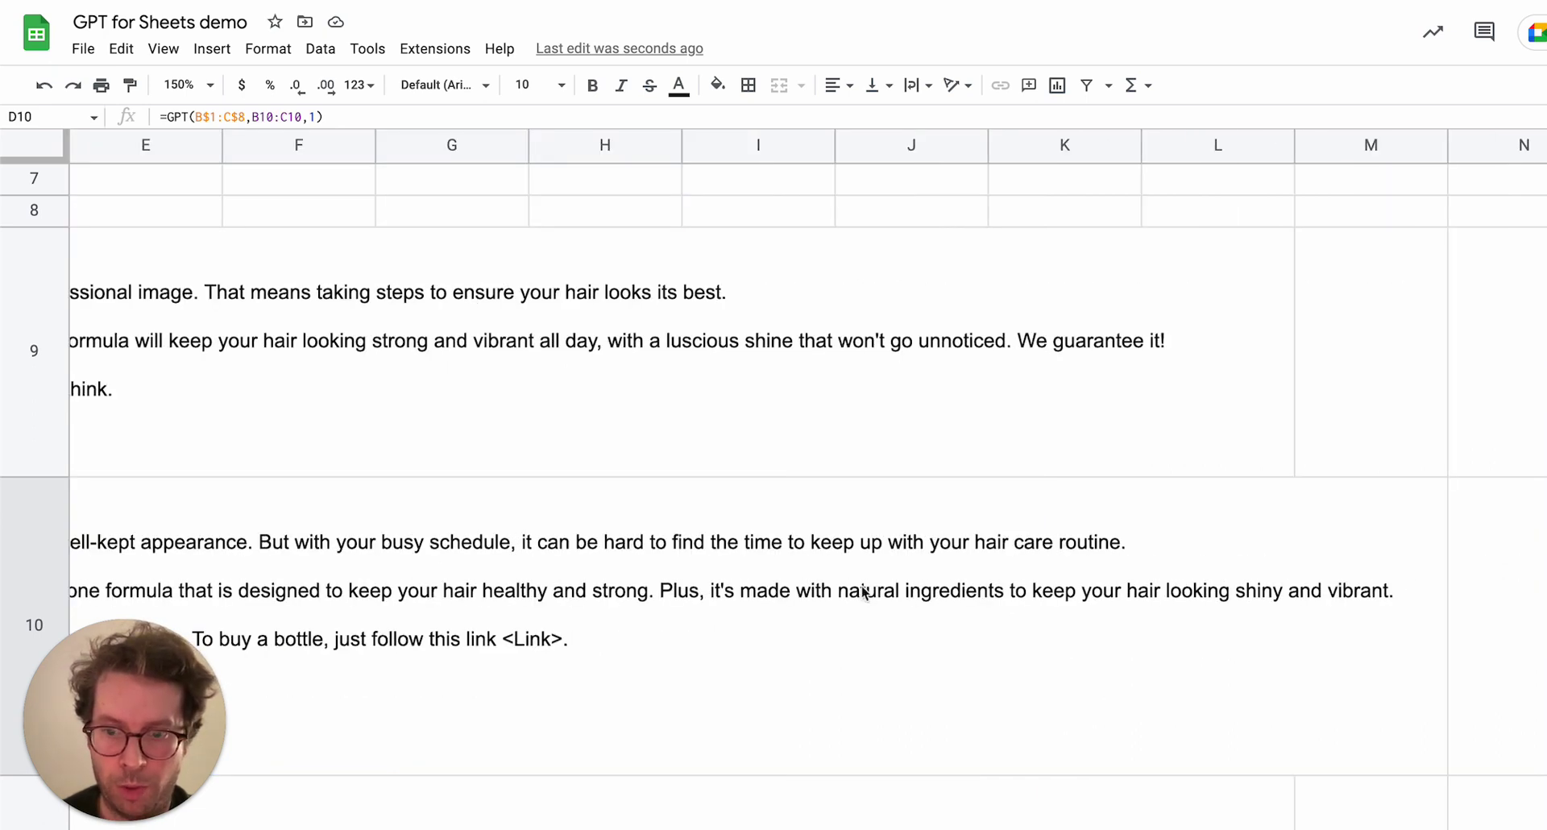
scroll(866, 594, "left", 10)
scroll(1186, 662, "right", 5)
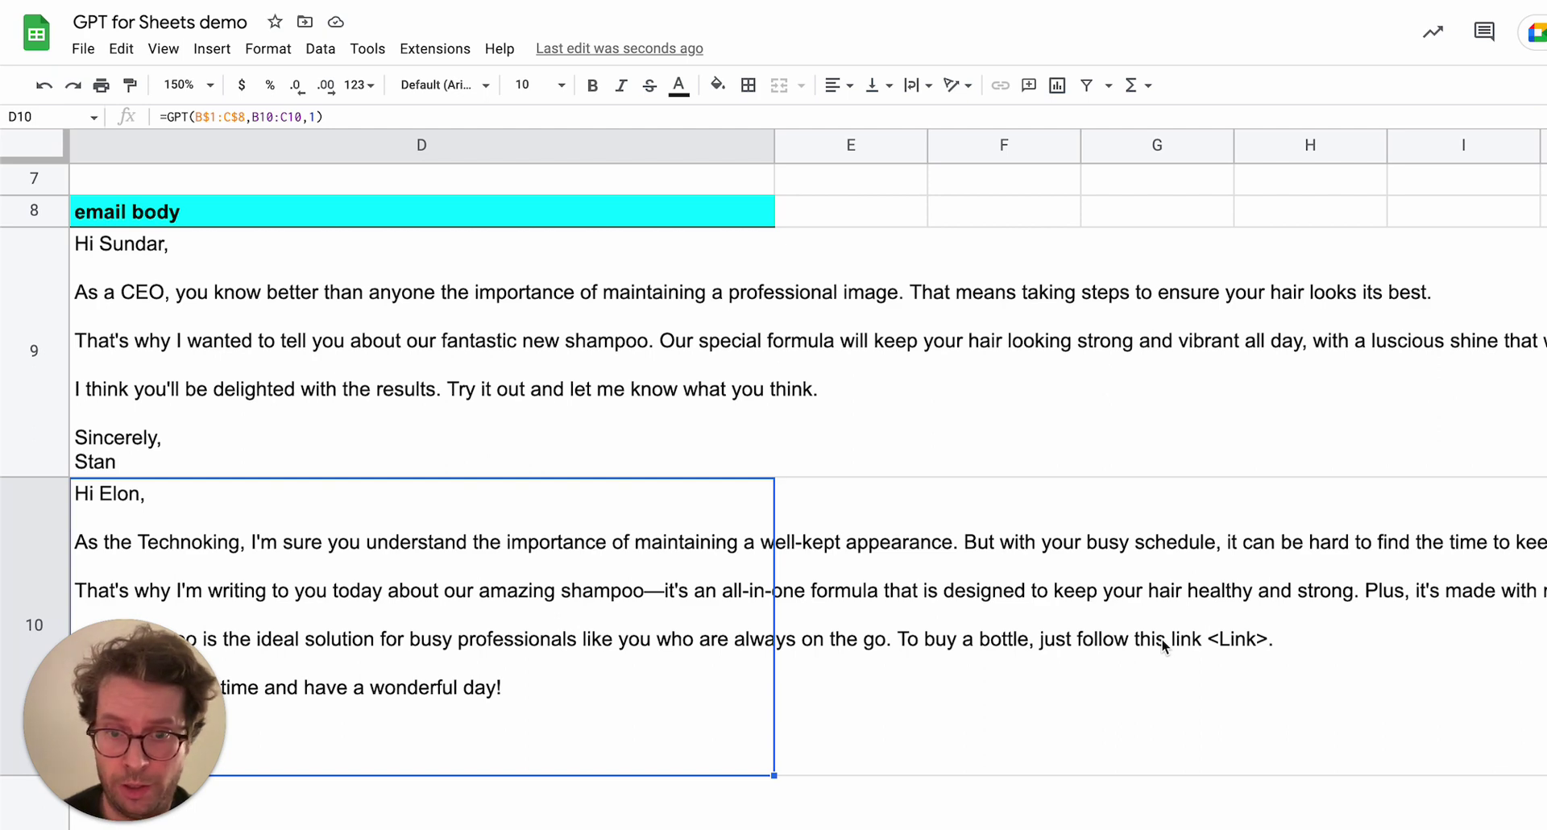
scroll(1161, 639, "left", 5)
scroll(959, 407, "up", 3)
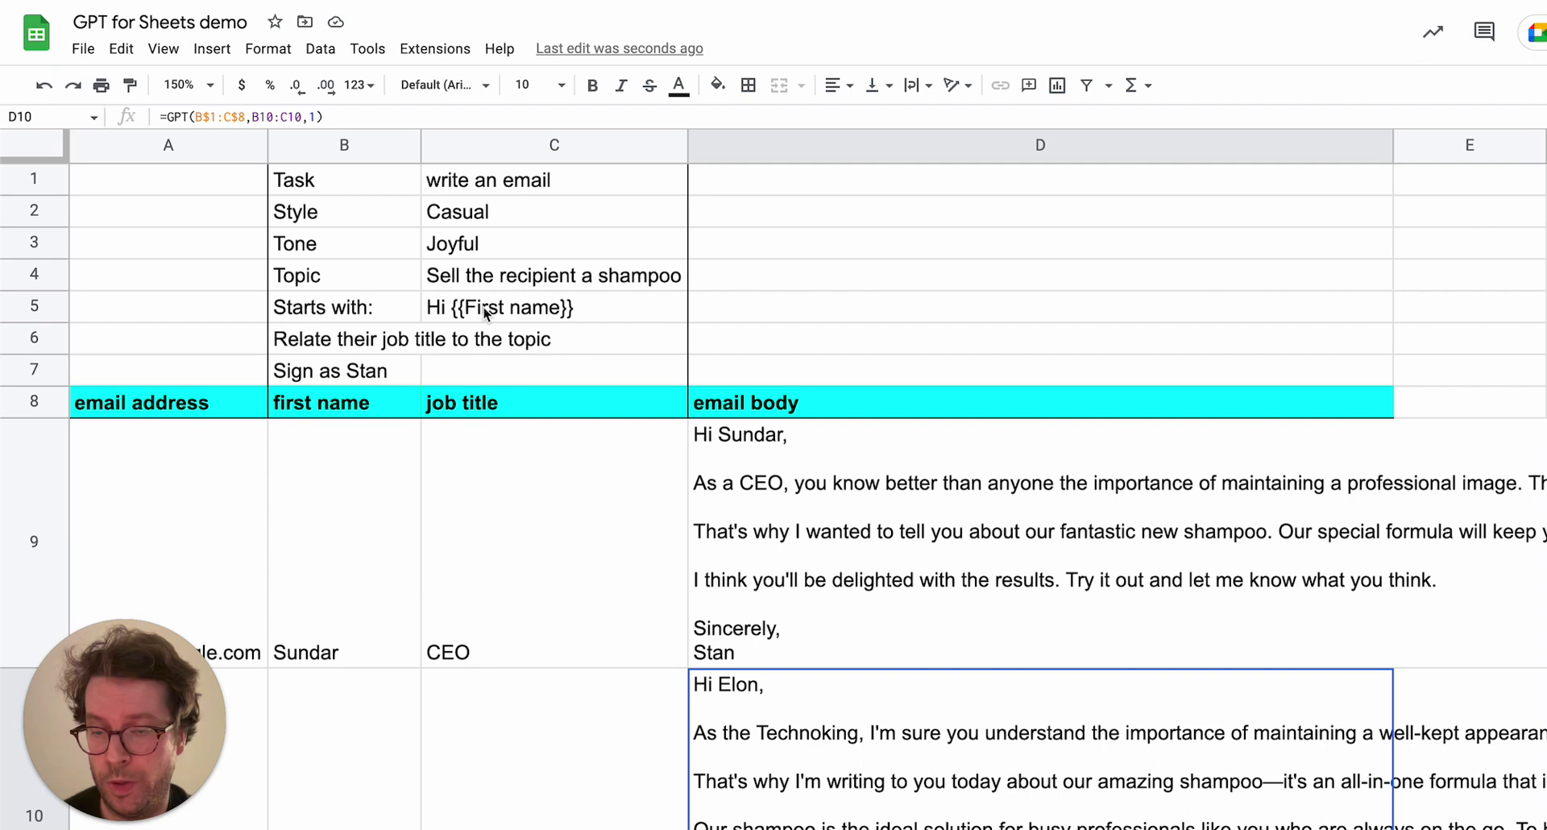
scroll(1187, 727, "down", 3)
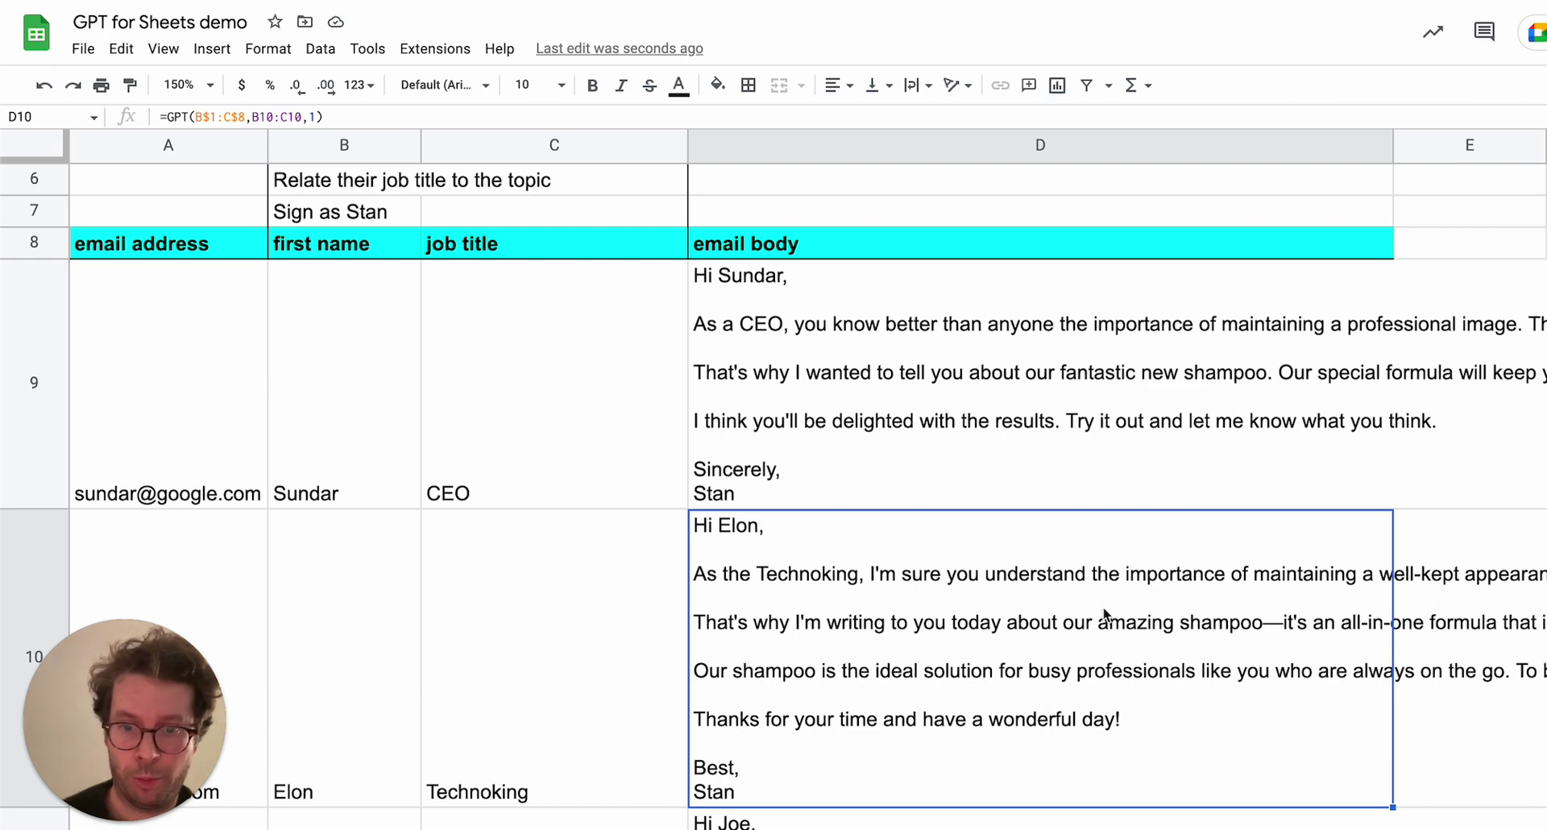
Review the generated email and GPT formula in D11 against the contact's job title in row 11.
scroll(877, 524, "down", 5)
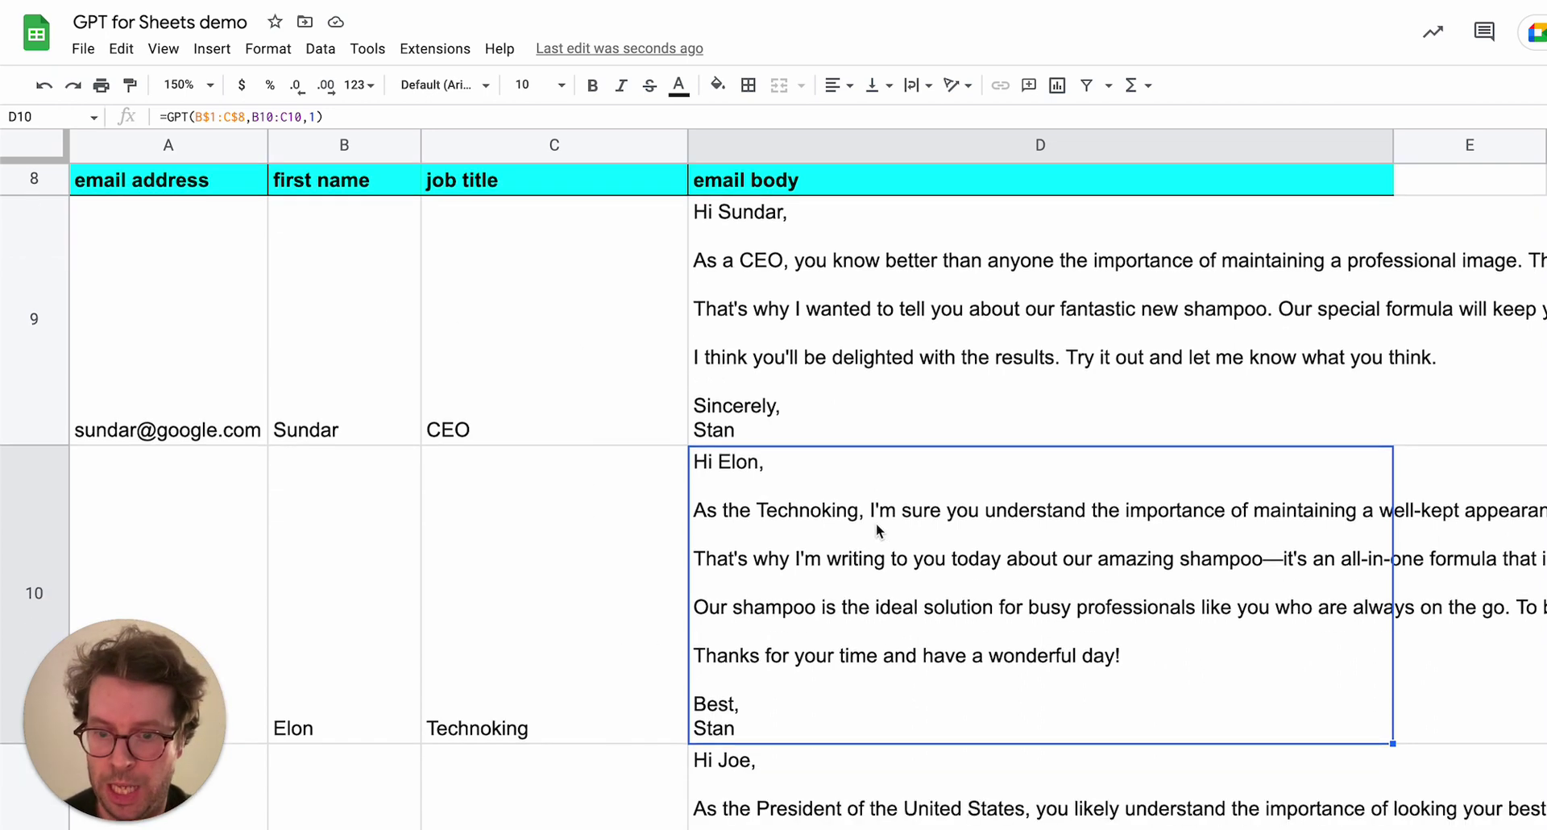
scroll(876, 523, "up", 3)
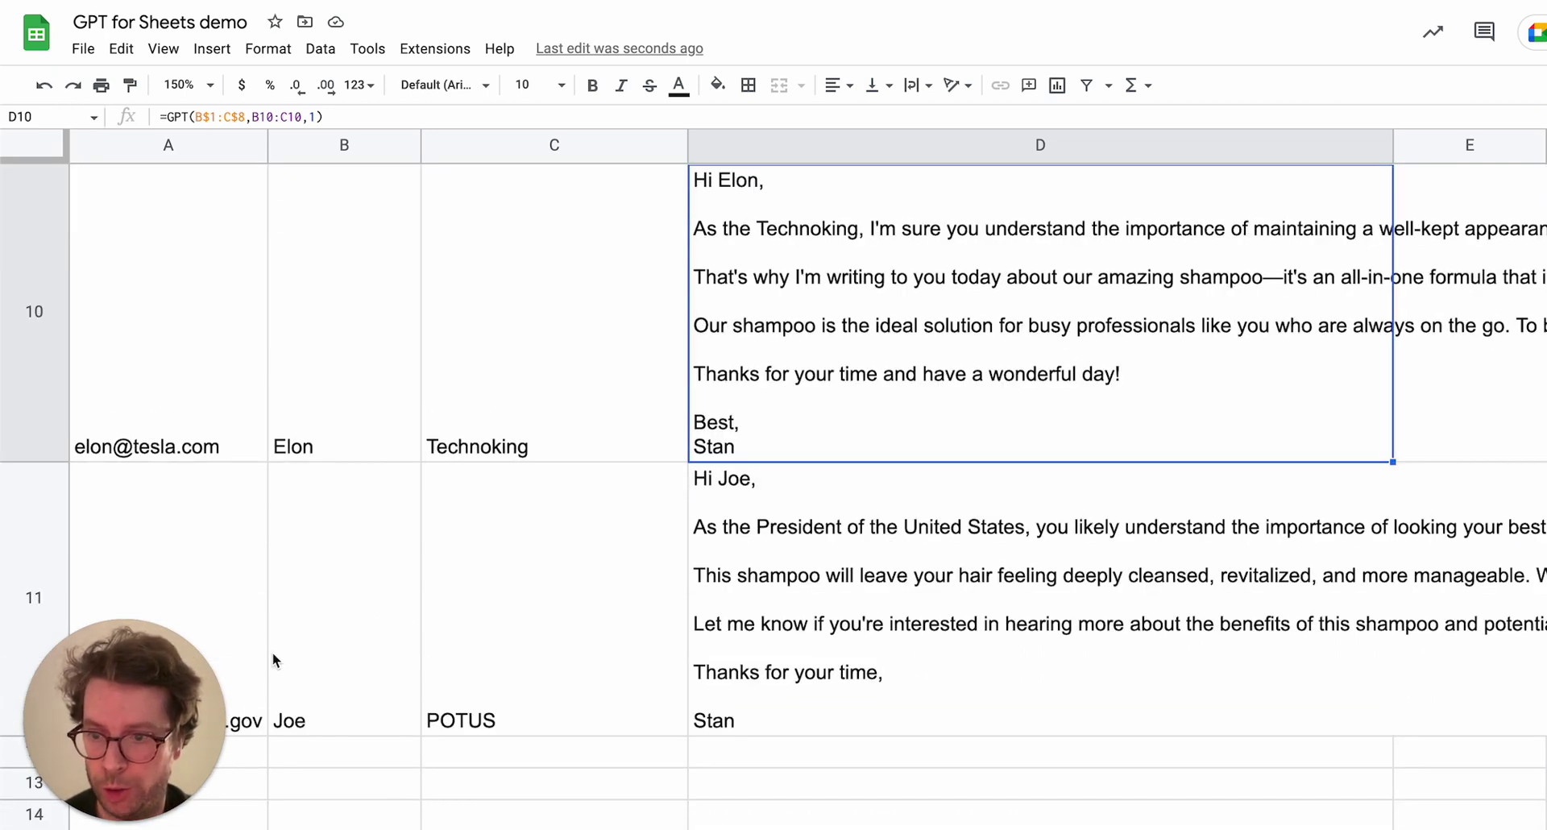
left_click_drag(103, 672, 103, 238)
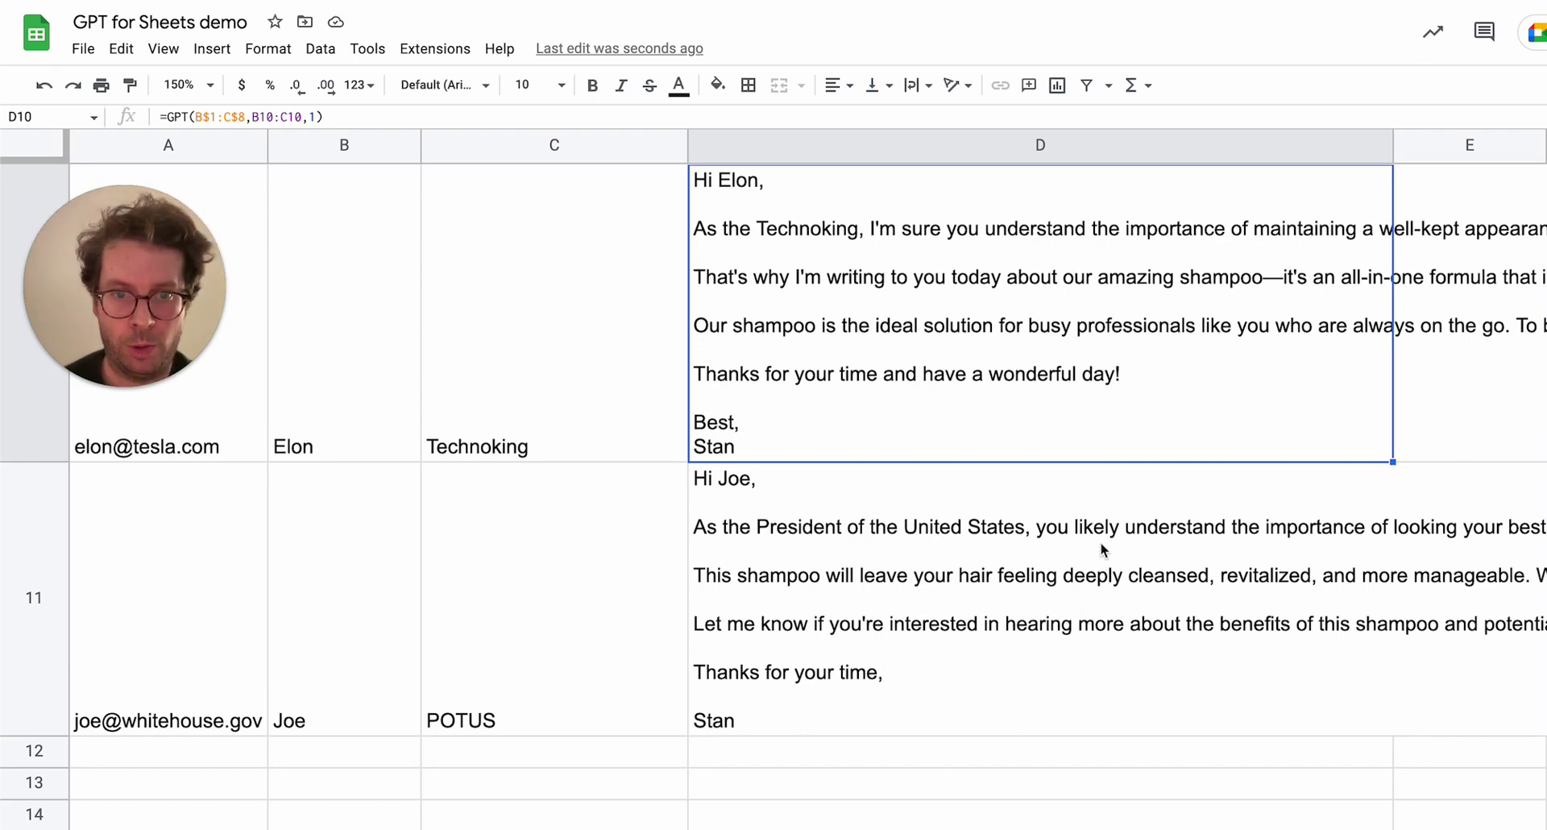
left_click(1238, 595)
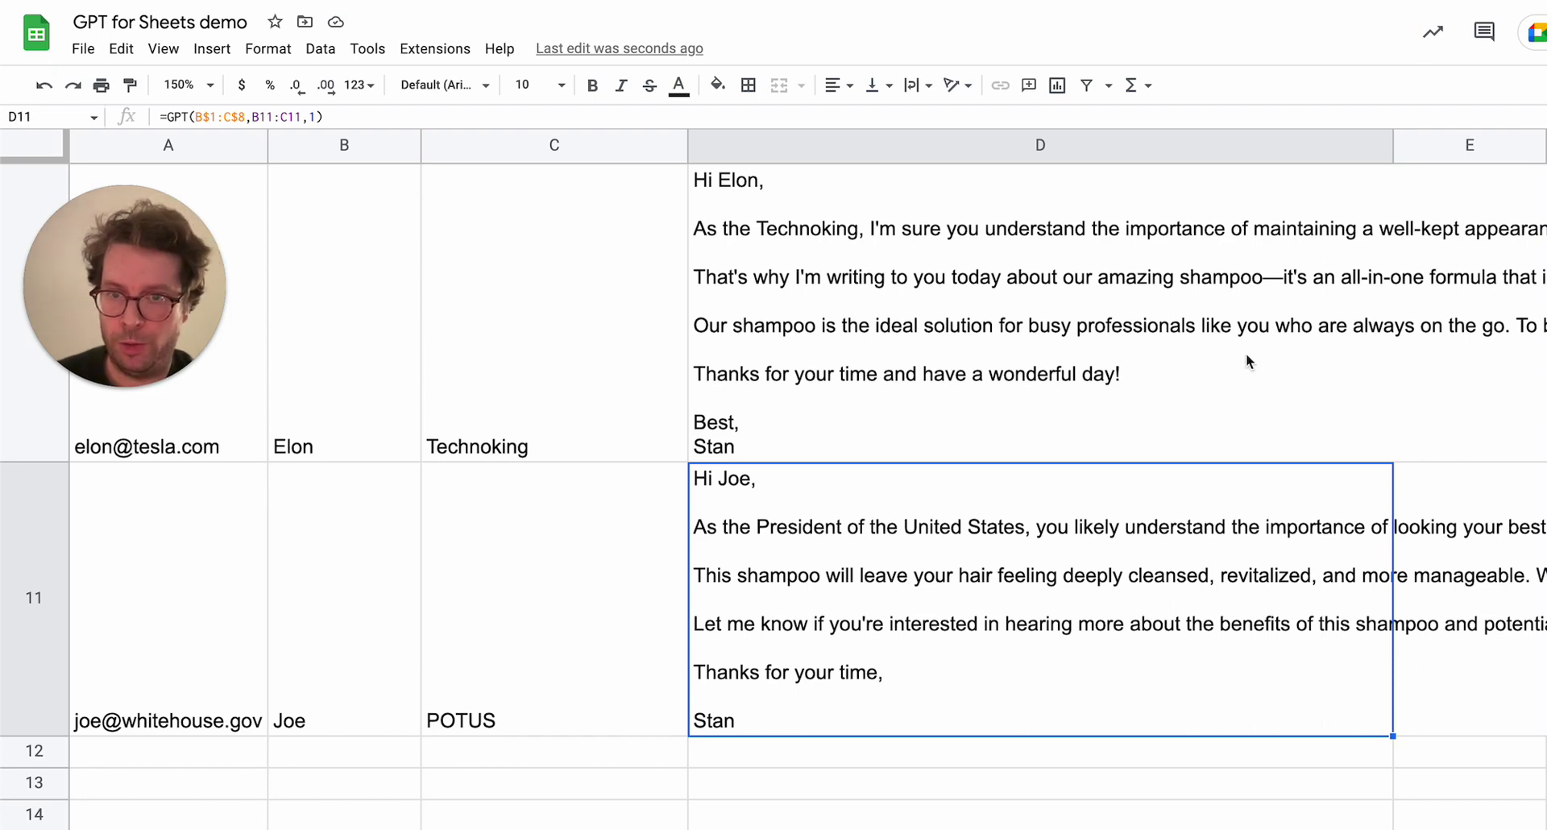
scroll(1007, 361, "up", 6)
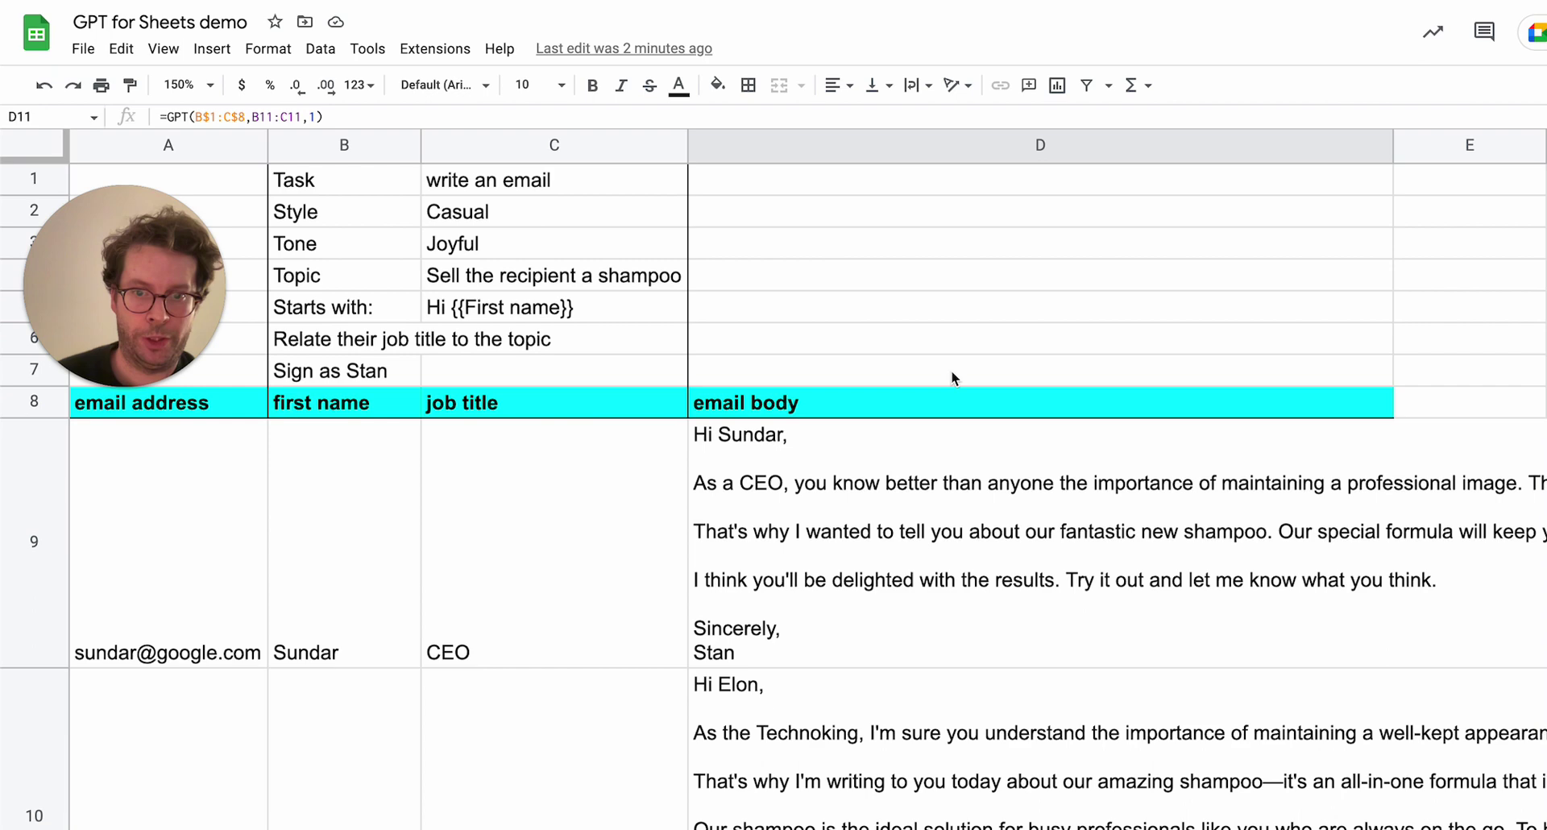
Examine which ranges the D9 GPT formula uses as its prompt and value arguments, leaving the formula unedited.
left_click(901, 496)
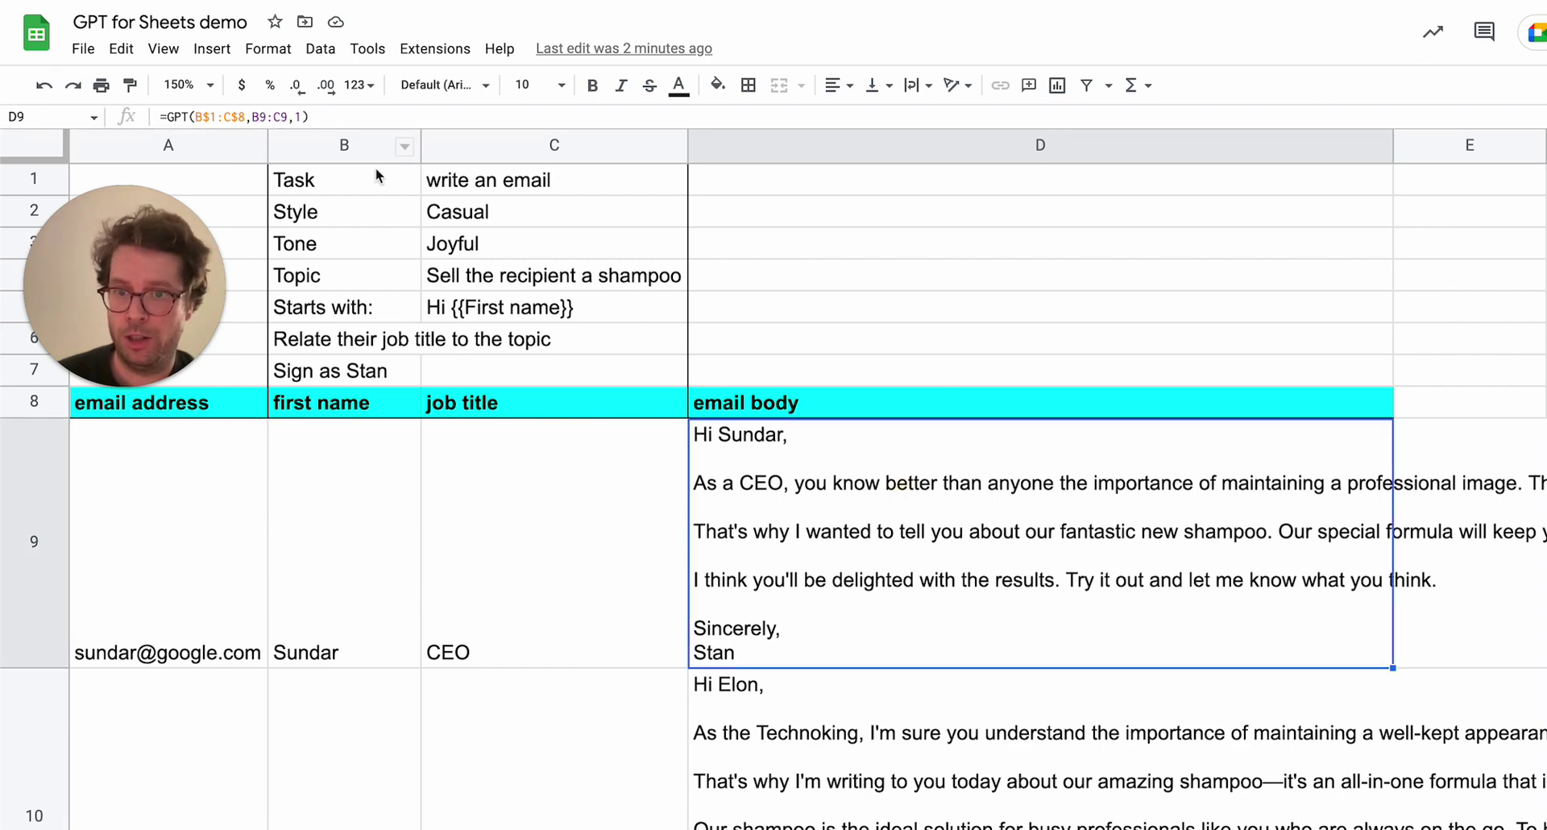
double_click(860, 507)
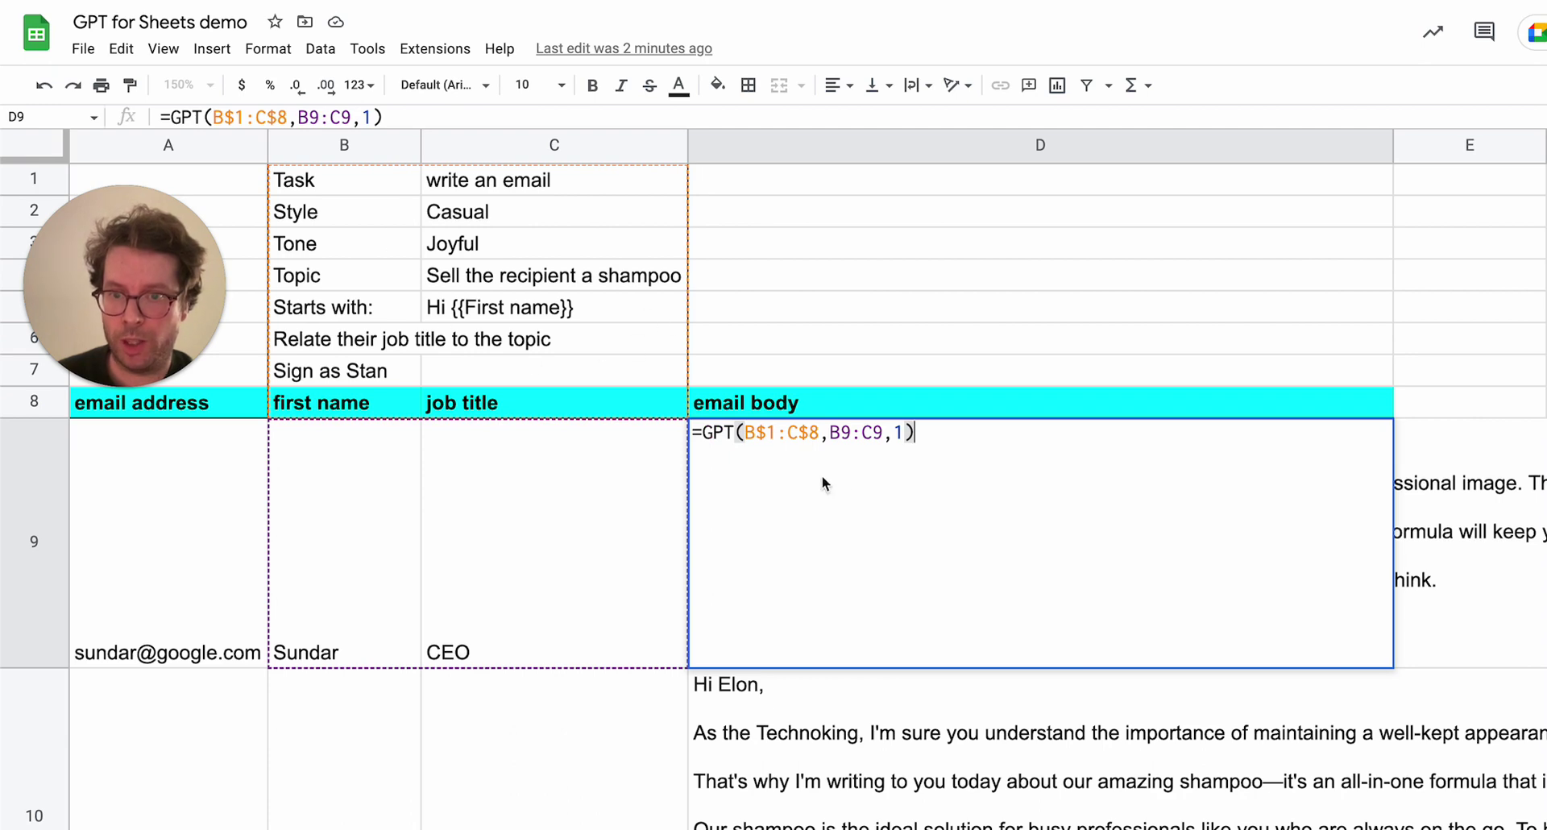
left_click(808, 433)
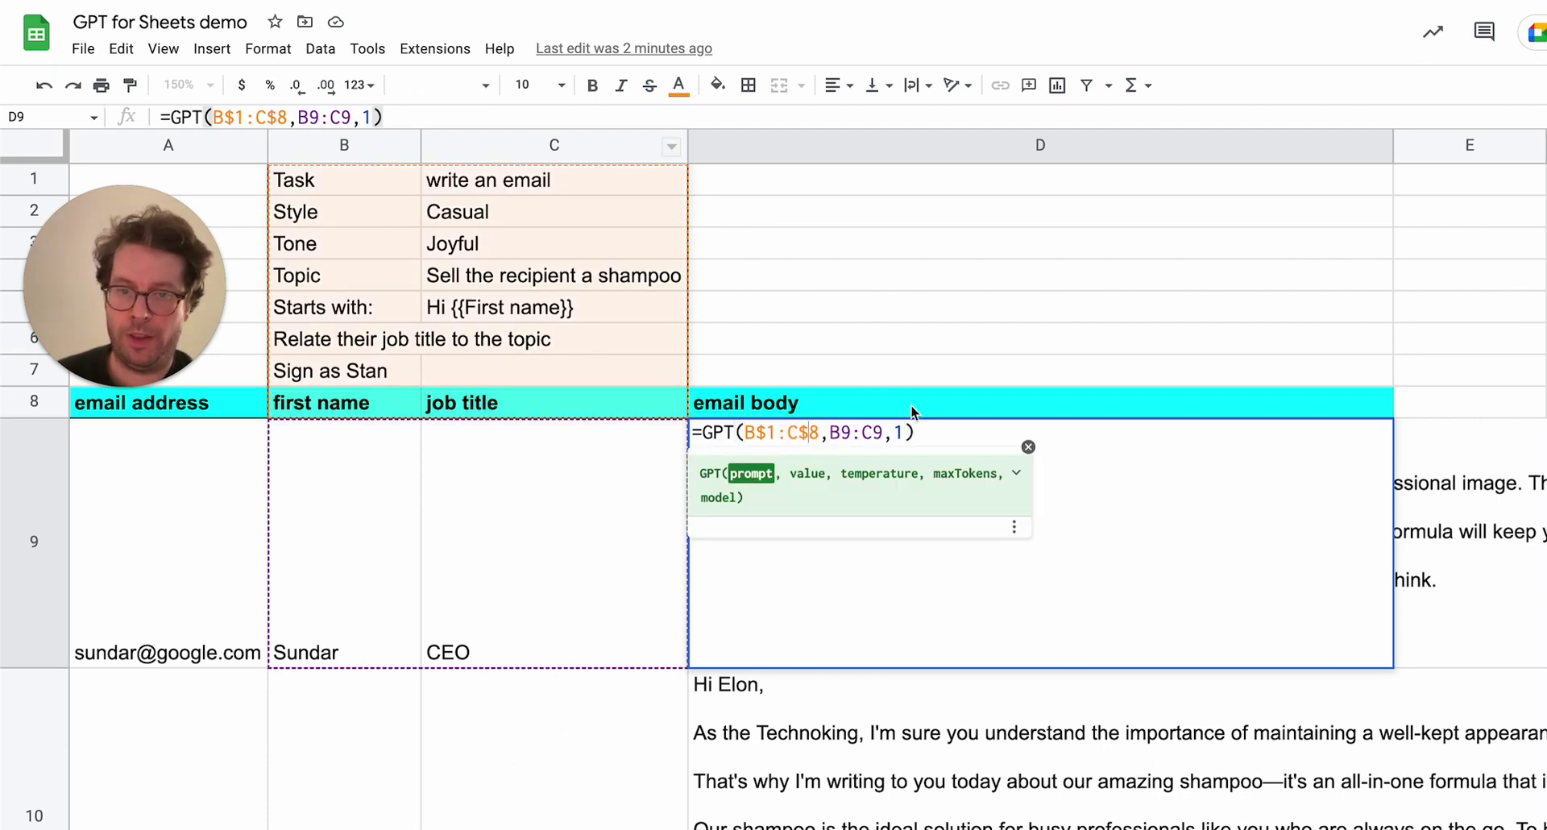
left_click(860, 433)
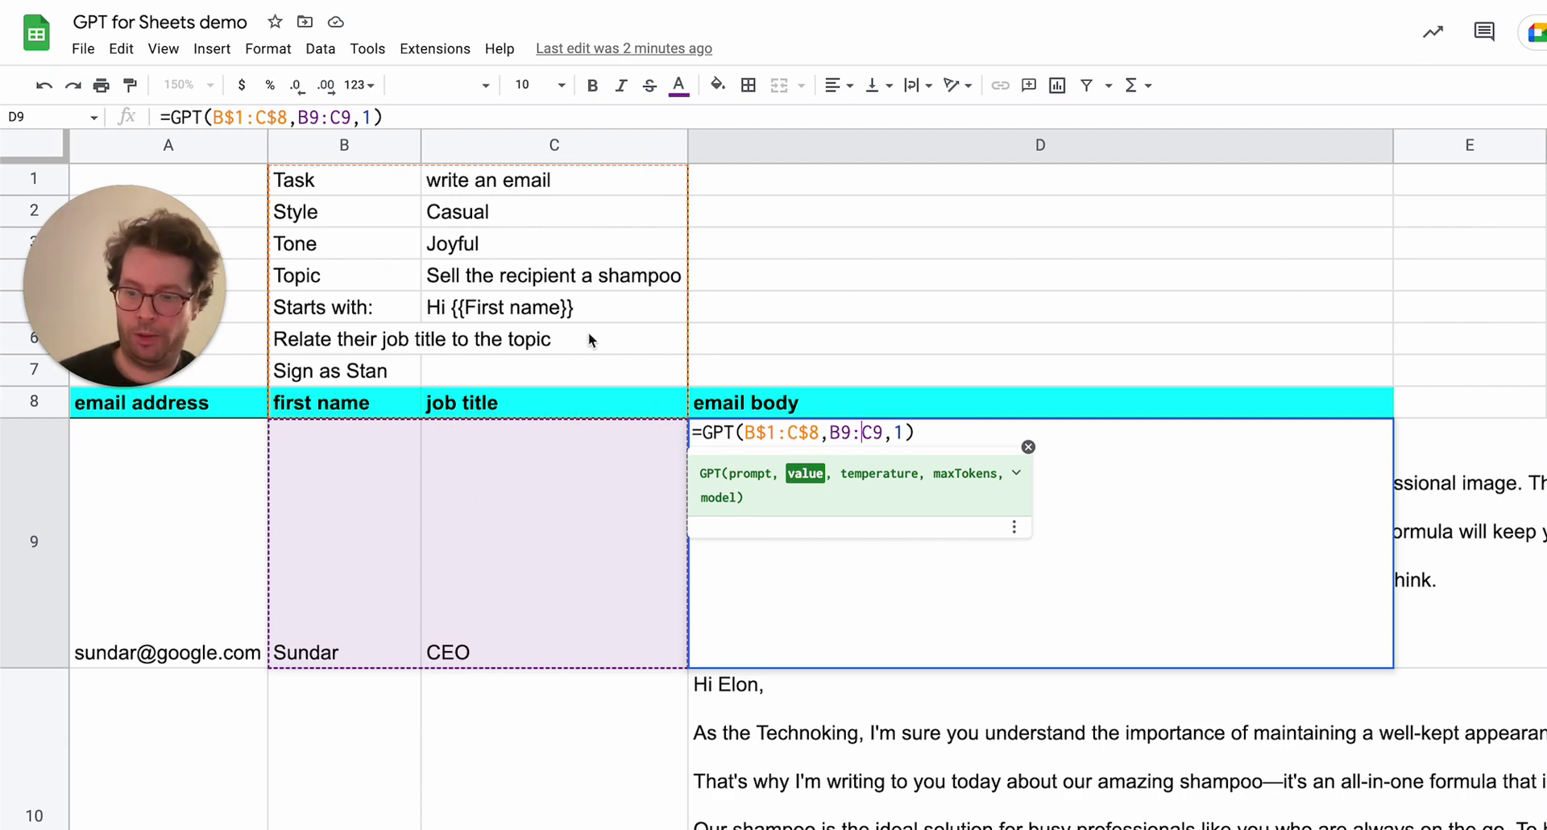
key("Escape")
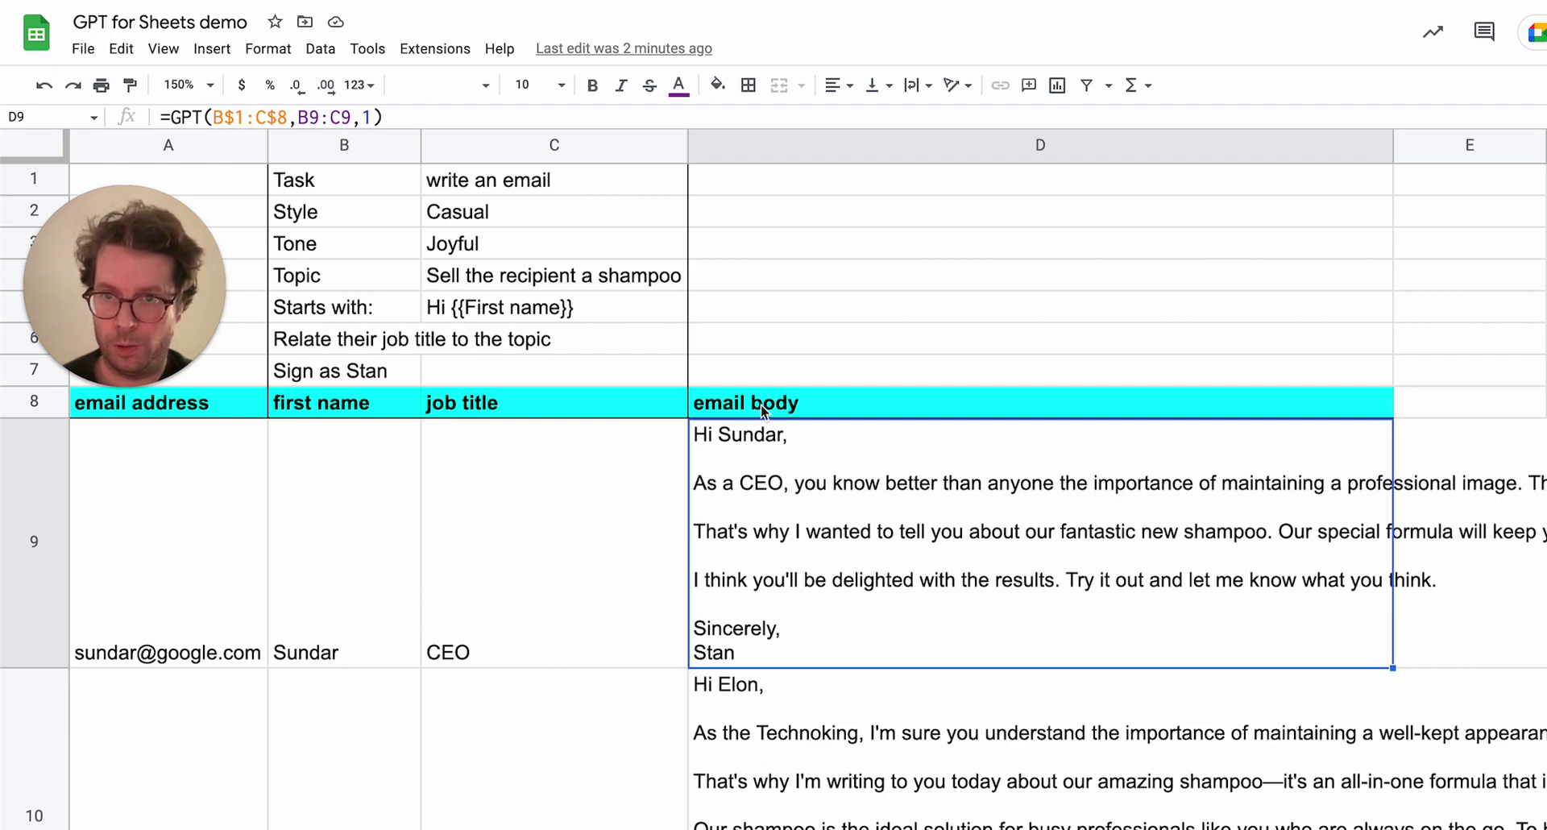
mouse_move(128, 253)
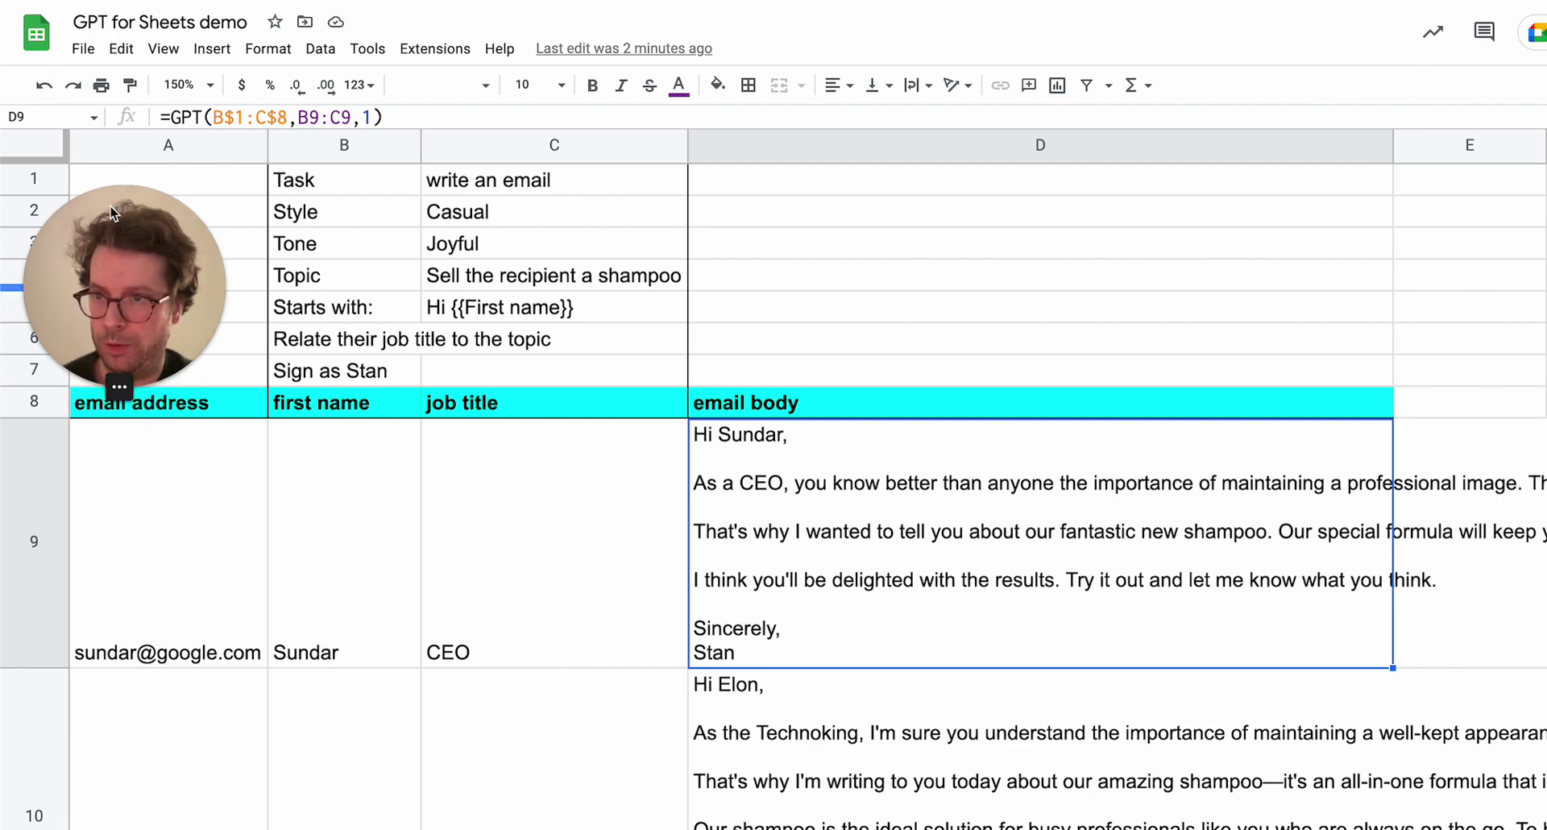
left_click_drag(110, 206, 179, 615)
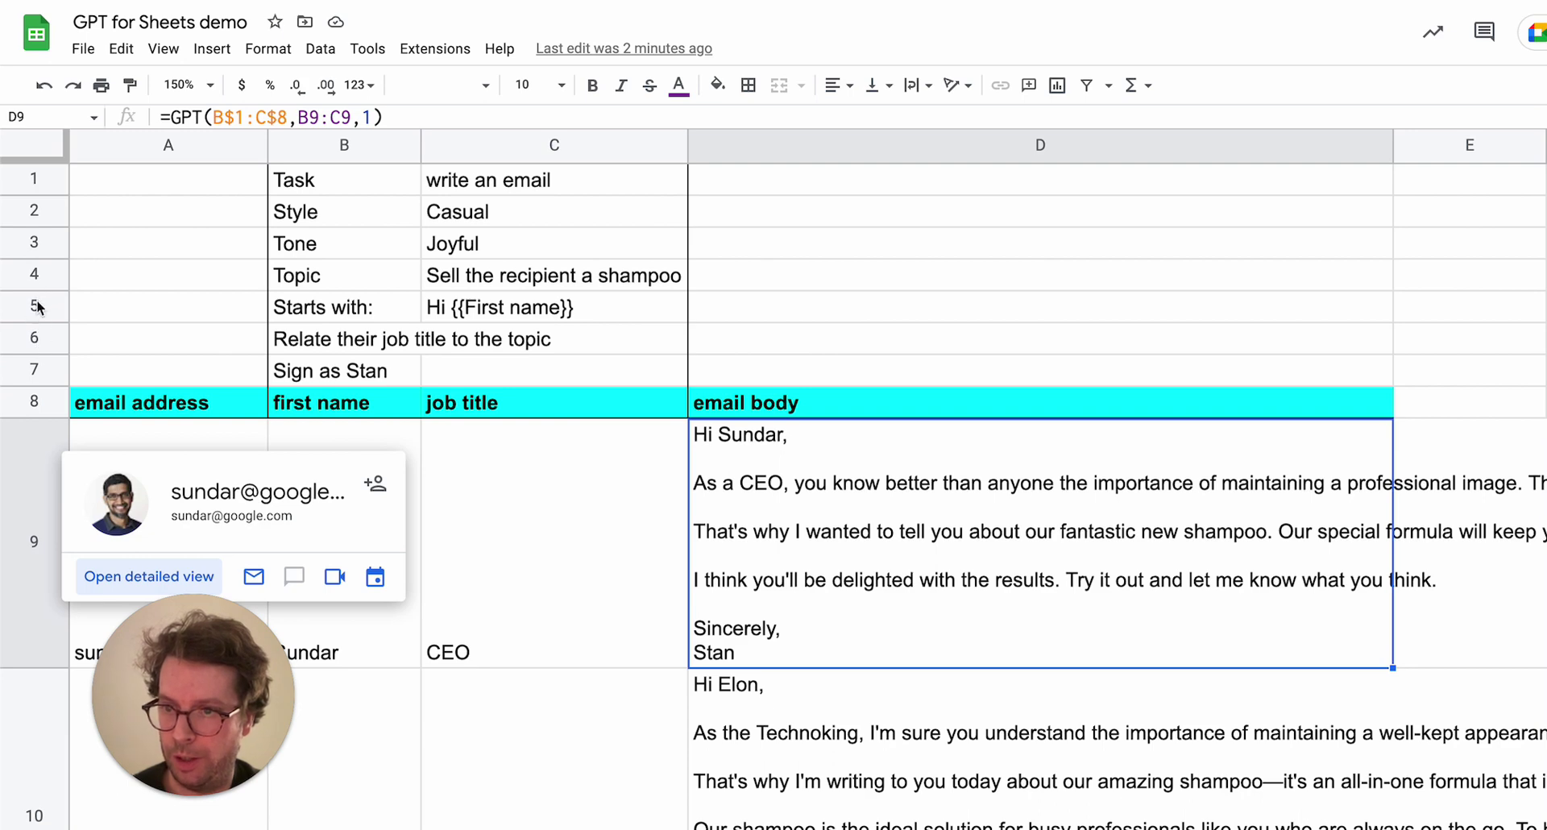
left_click(42, 358)
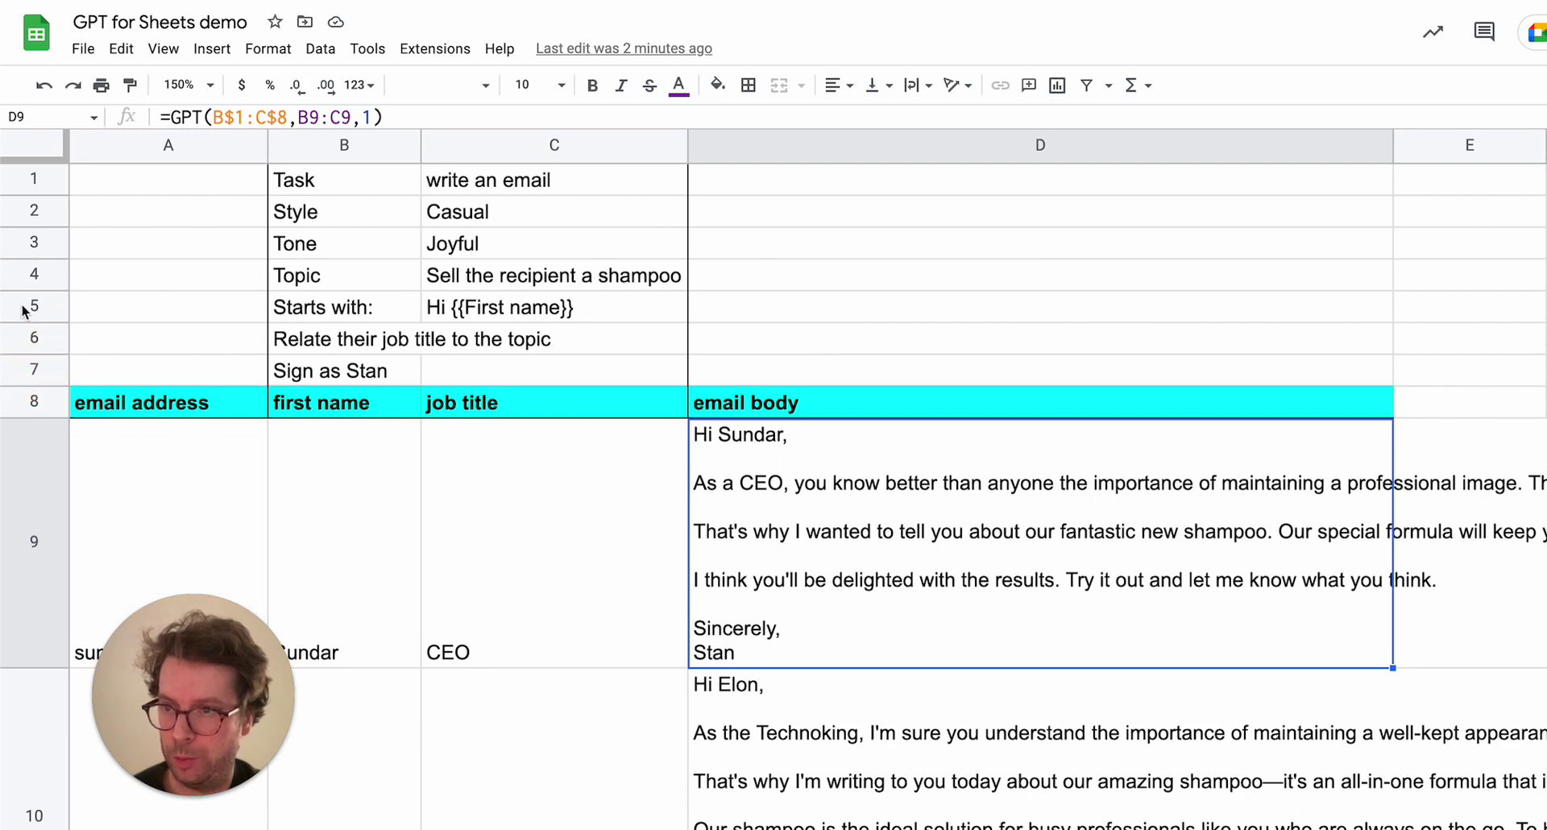
left_click_drag(33, 310, 34, 370)
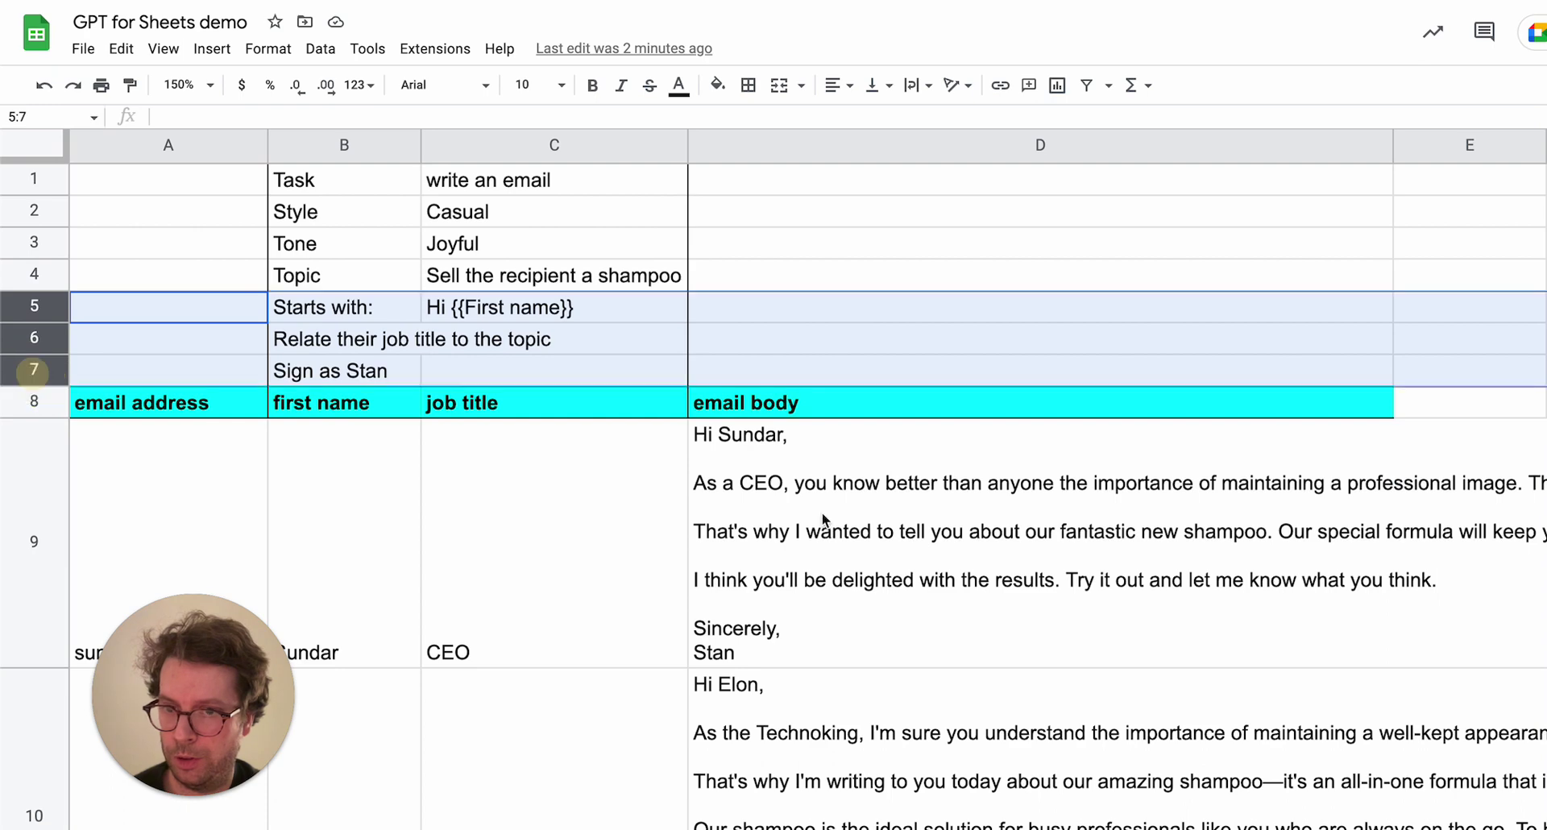
Clear the GPT formulas from the email body cells D9 through D11.
left_click(767, 504)
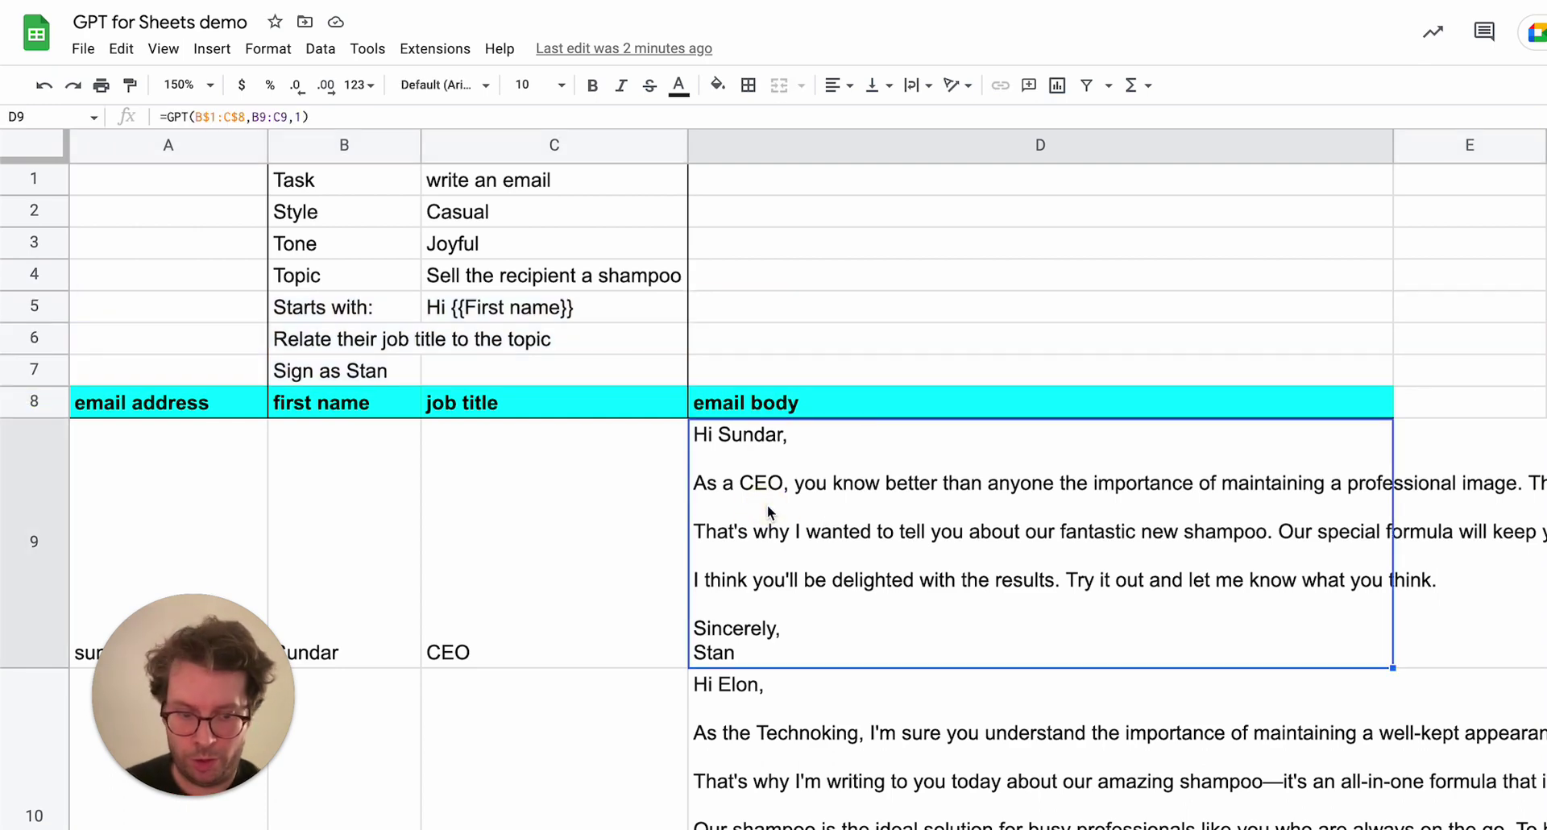
key("Delete")
key("Down")
key("Delete")
key("Down")
key("Delete")
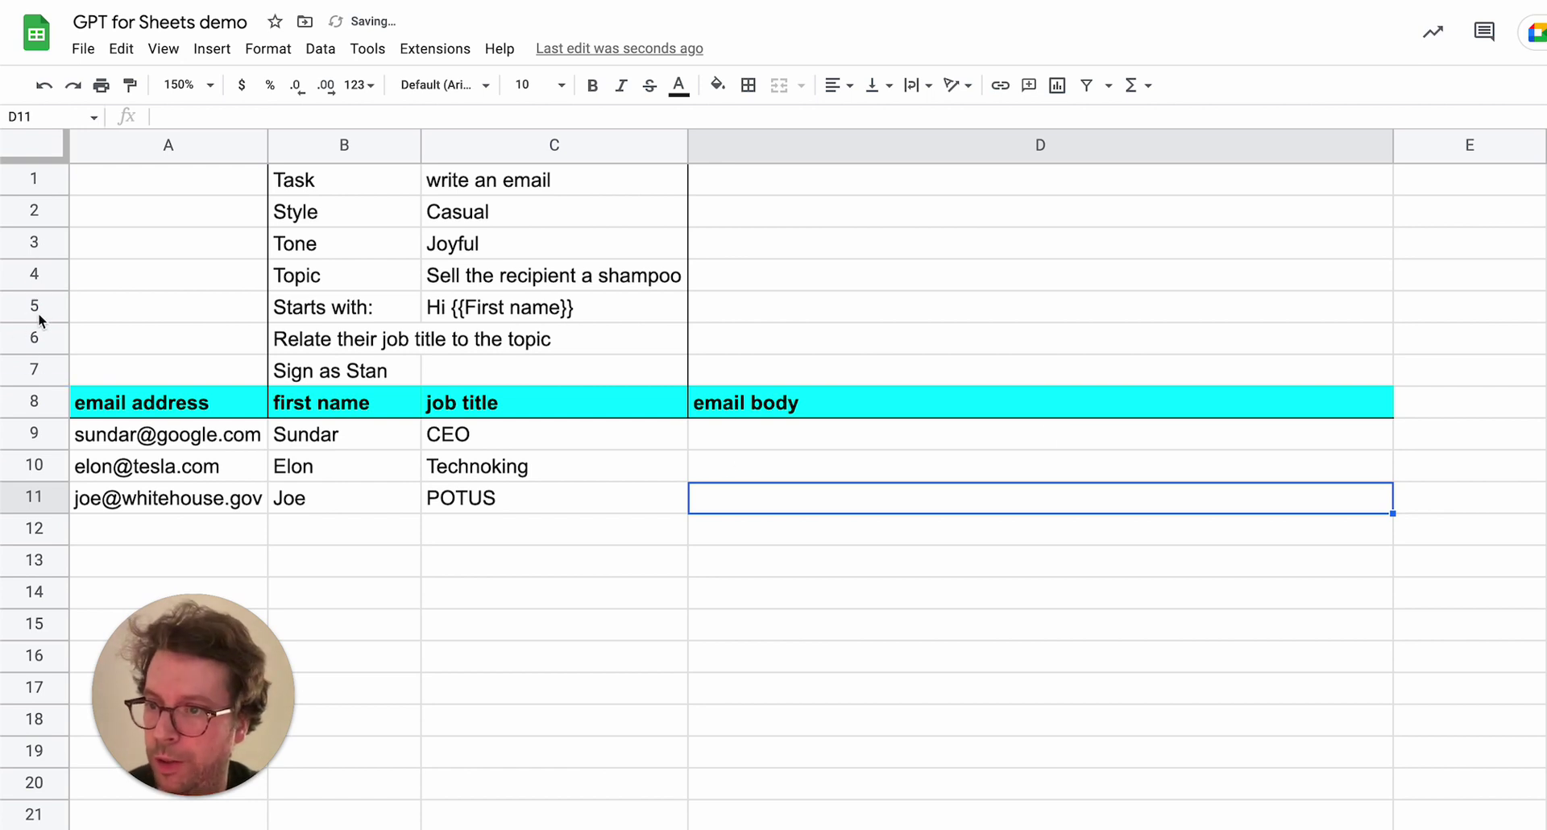
Insert three blank rows below row 7, between the prompt and the contact table header.
left_click_drag(37, 306, 35, 369)
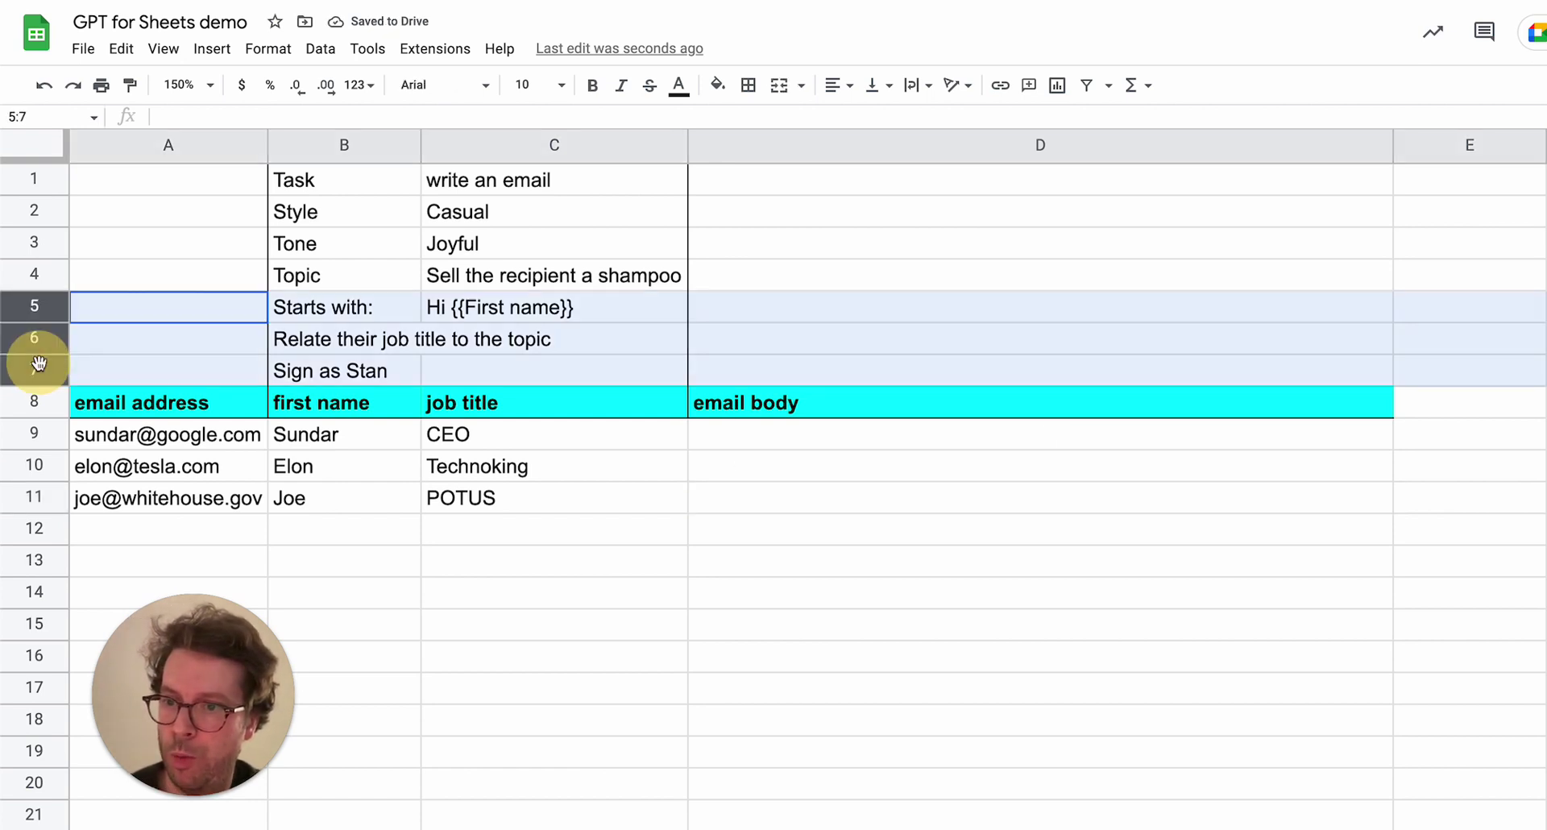
right_click(39, 311)
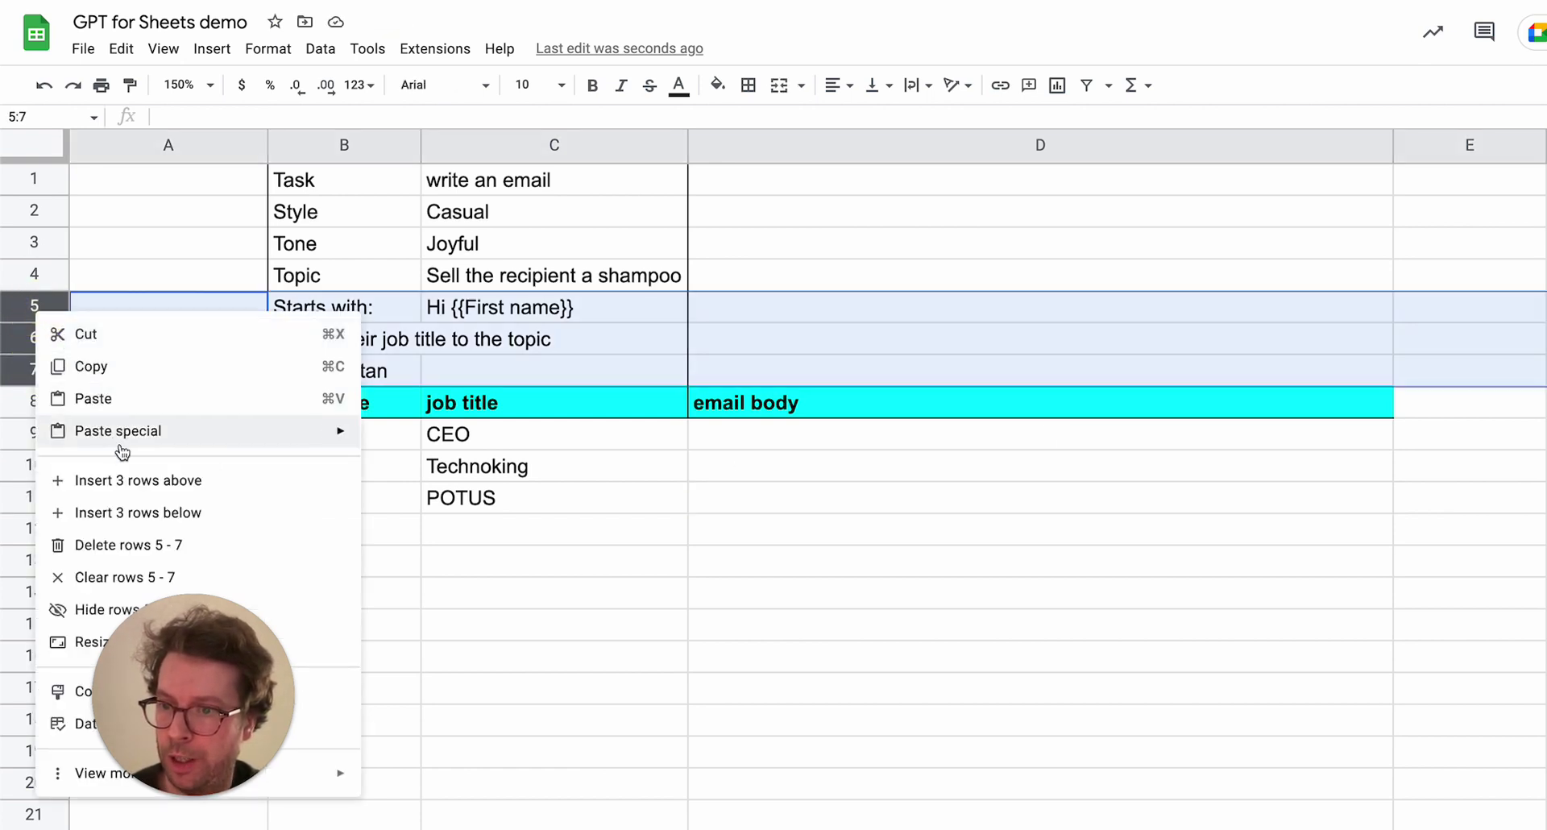
left_click(112, 512)
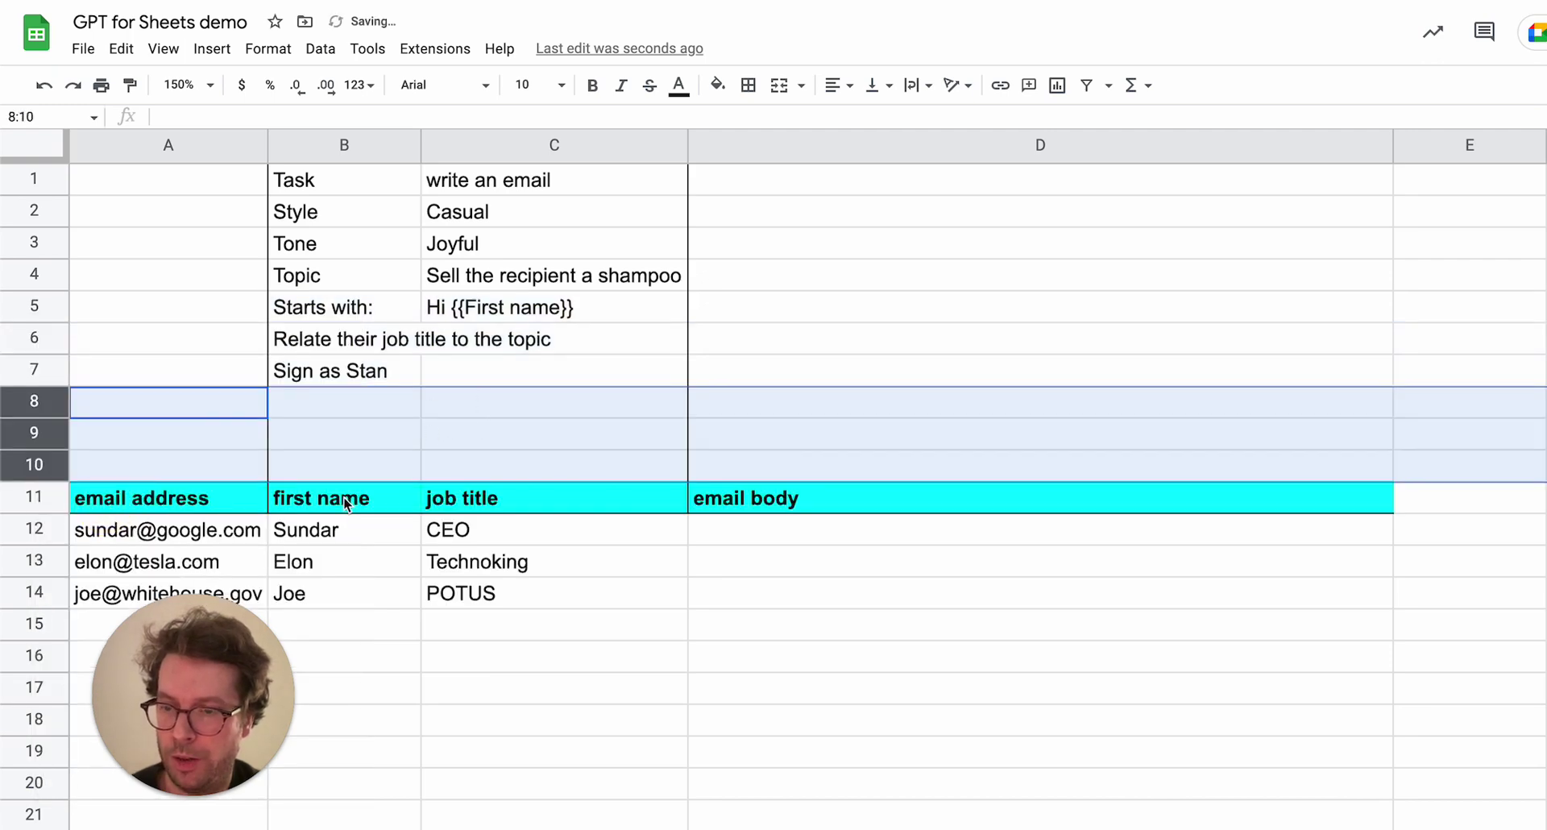
Narrow column D and move the first name, job title and email body block from B11:D14 to D11:F14.
left_click_drag(346, 504, 780, 608)
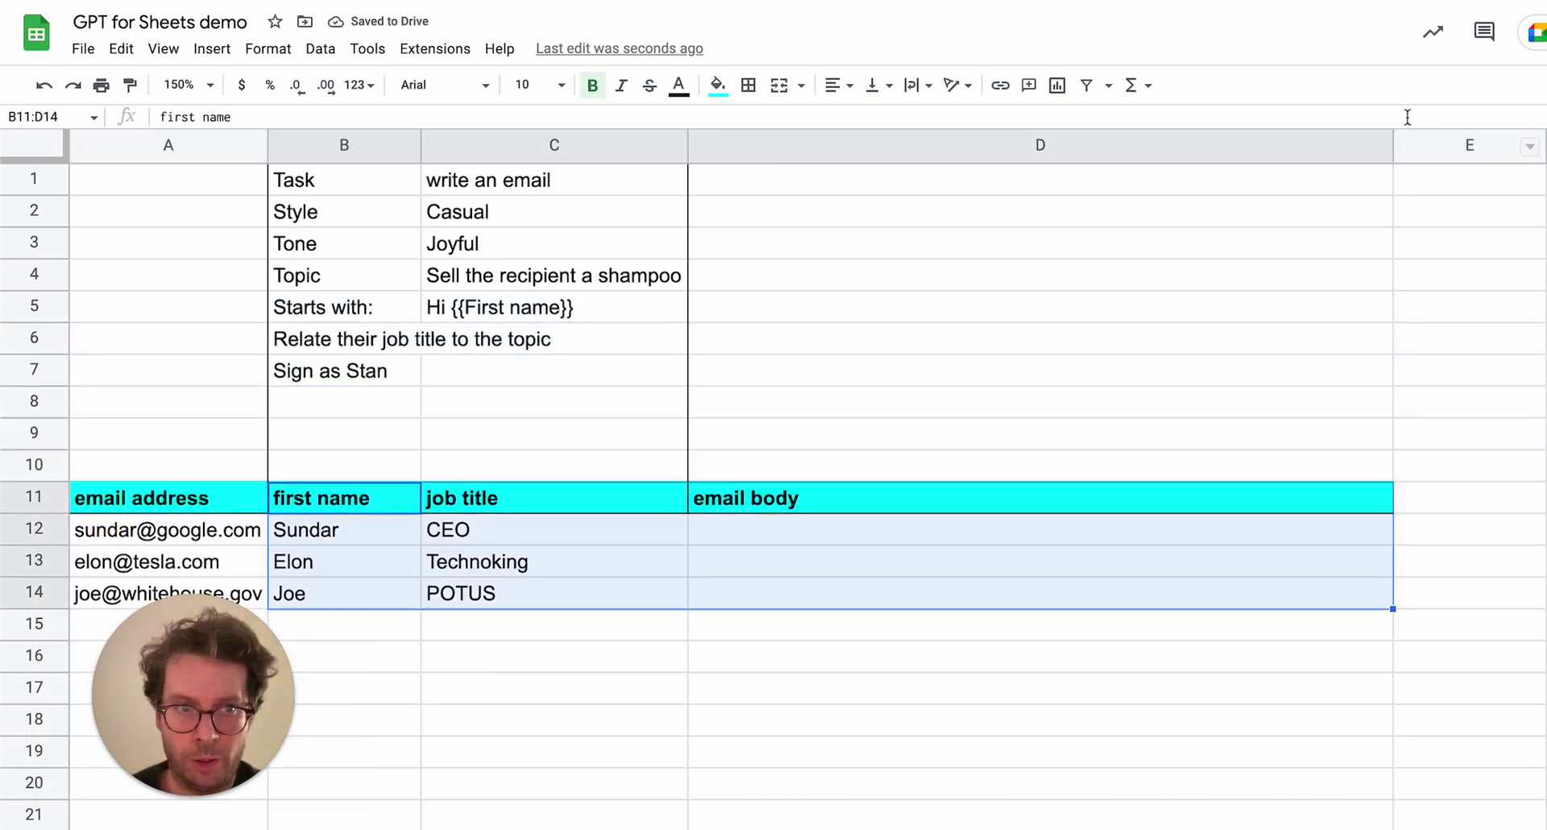
left_click_drag(1391, 151, 1024, 173)
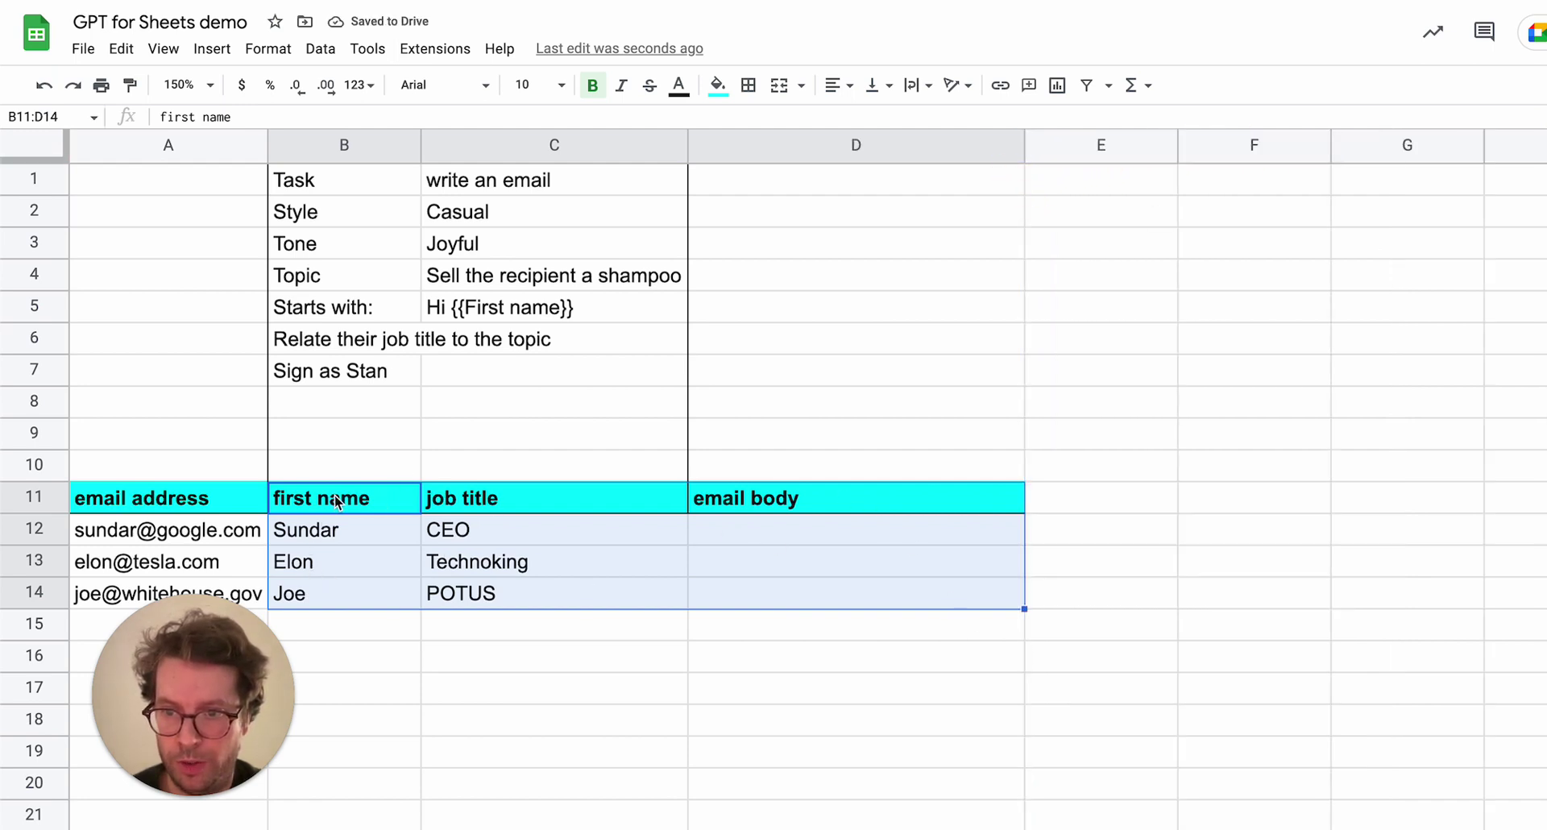
left_click(858, 497, "shift")
left_click_drag(351, 501, 723, 601)
left_click_drag(798, 484, 1240, 505)
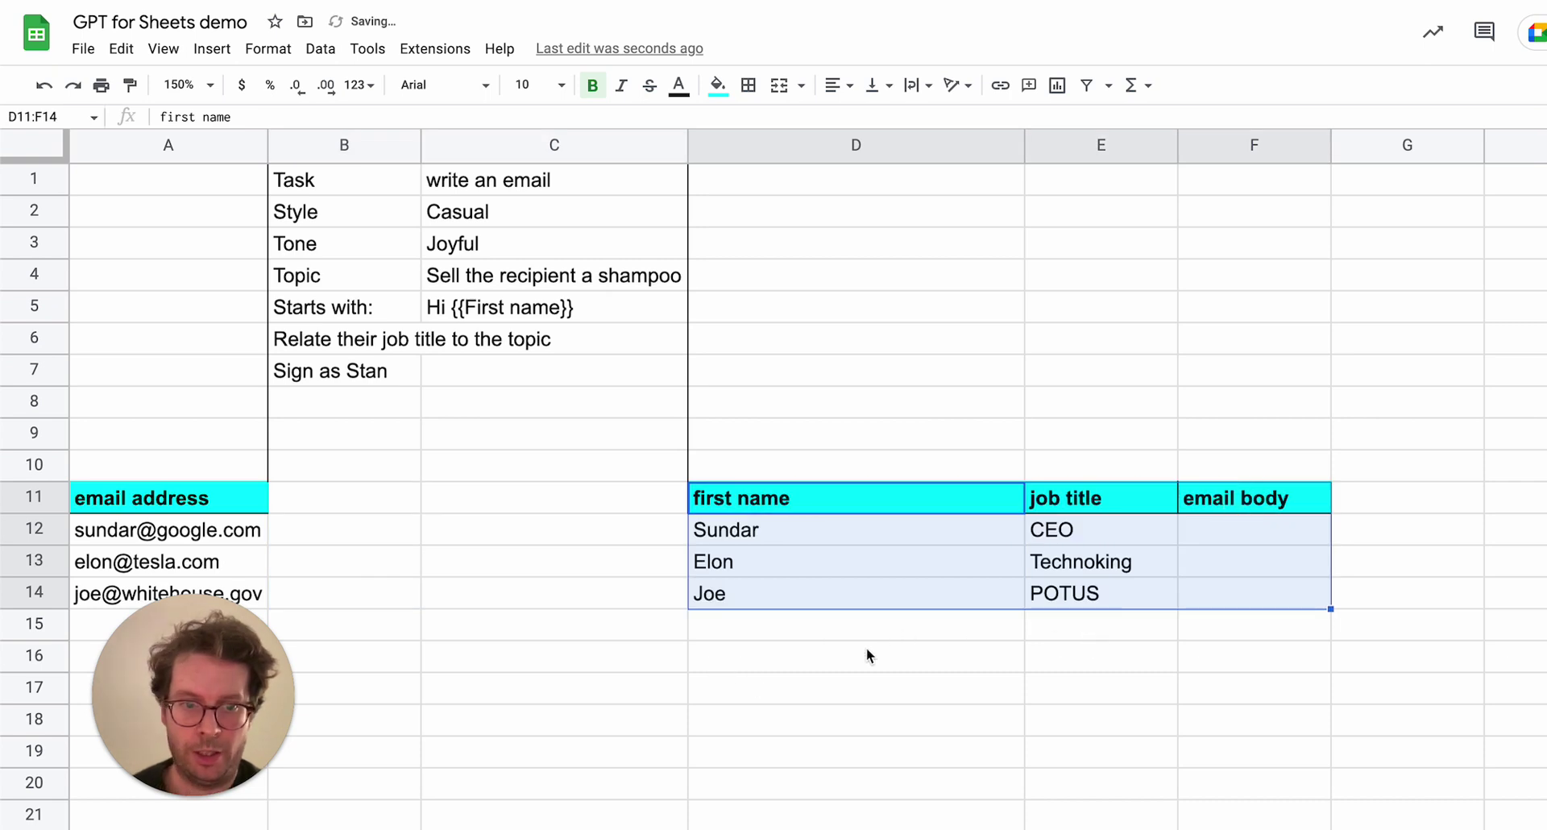
left_click(867, 649)
left_click(1226, 538)
type("=gpt")
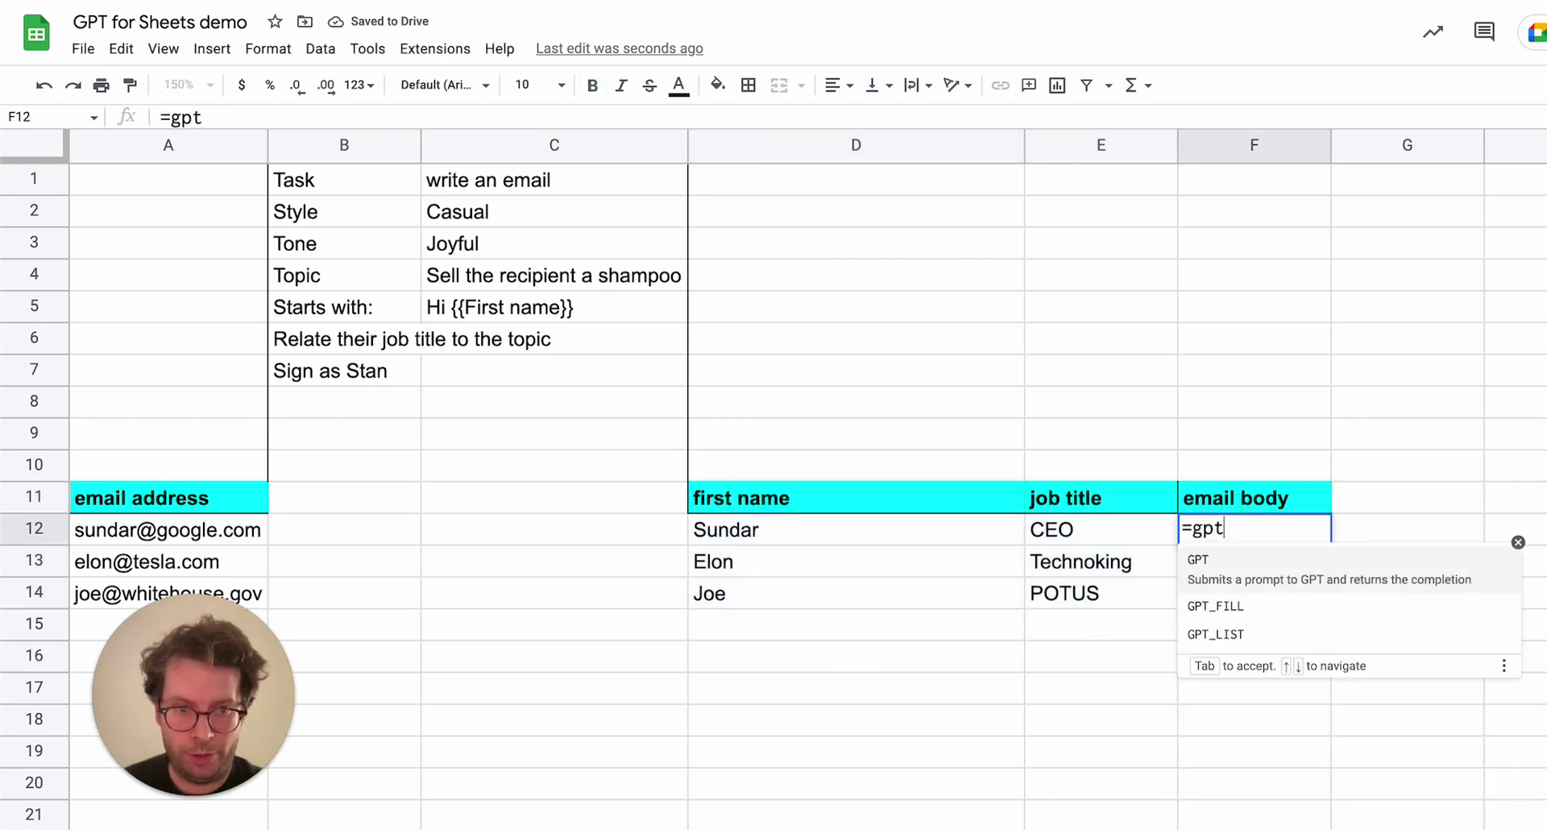
key("Tab")
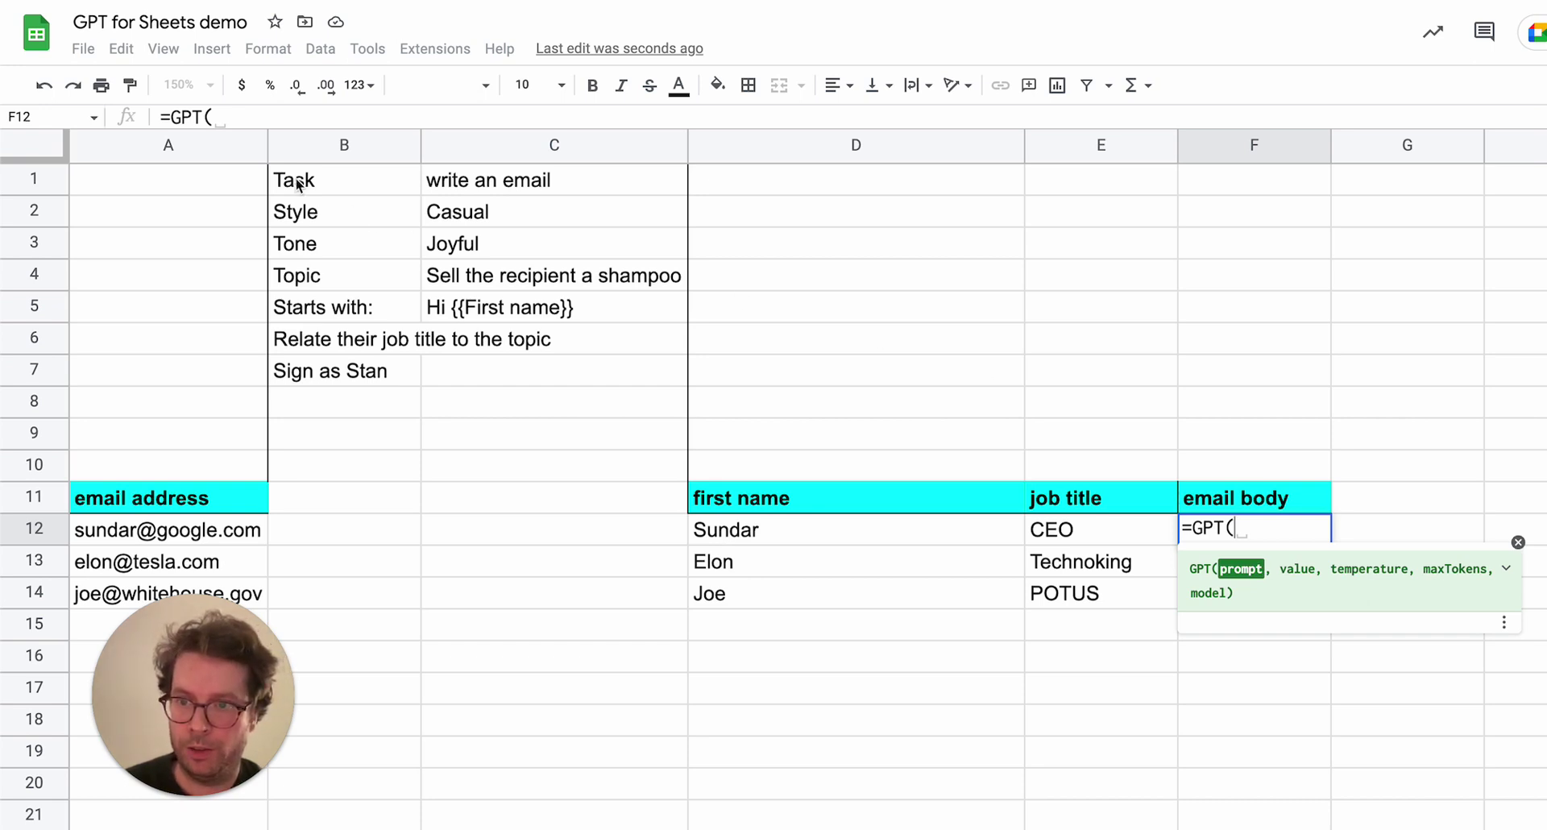
key("Escape")
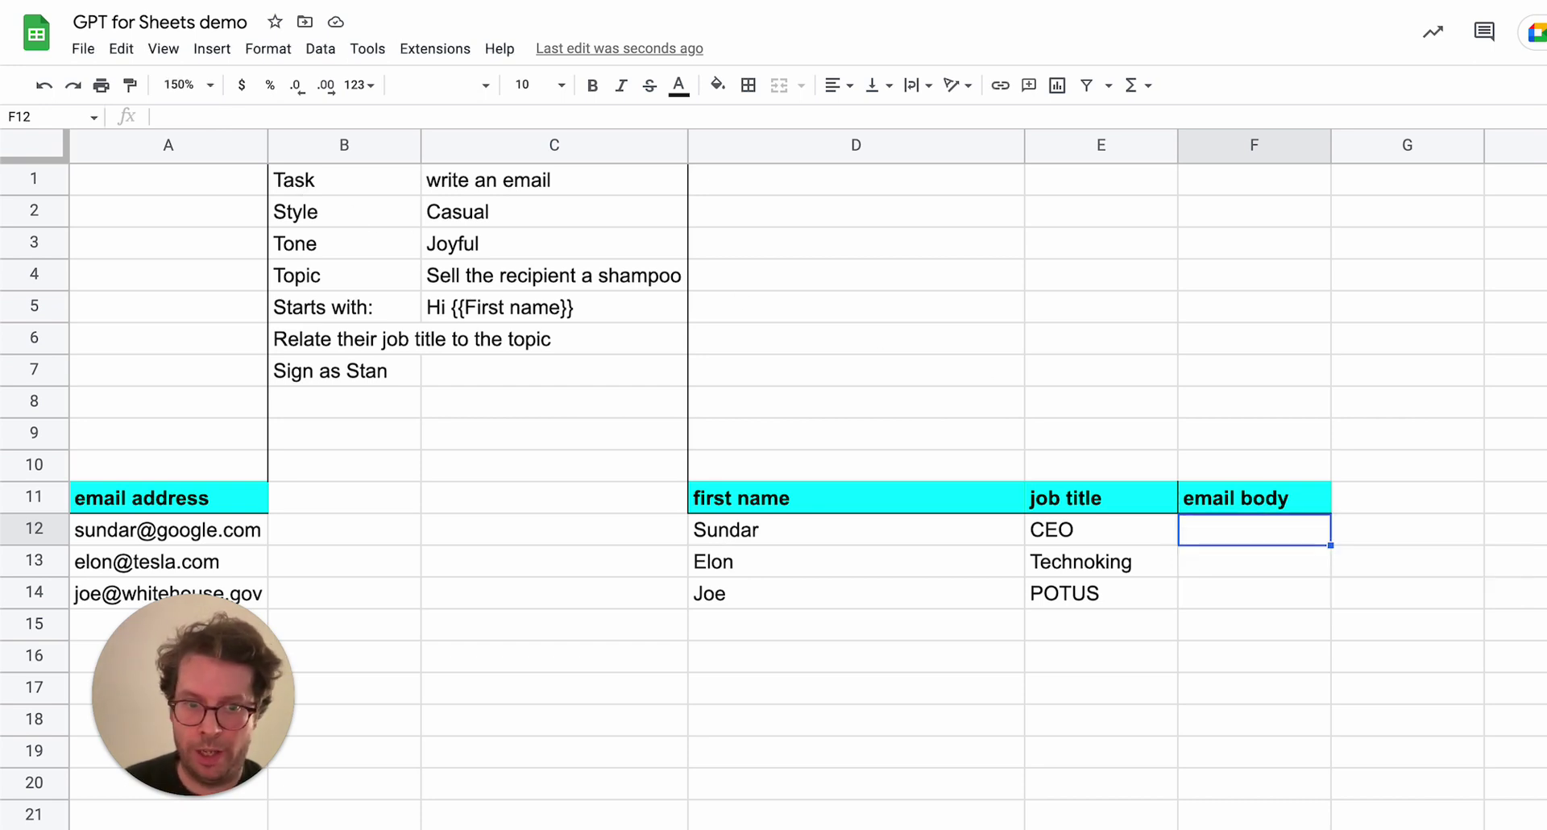
Enter "first name" in B8 and "job title" in C8 below the prompt instructions.
left_click(327, 404)
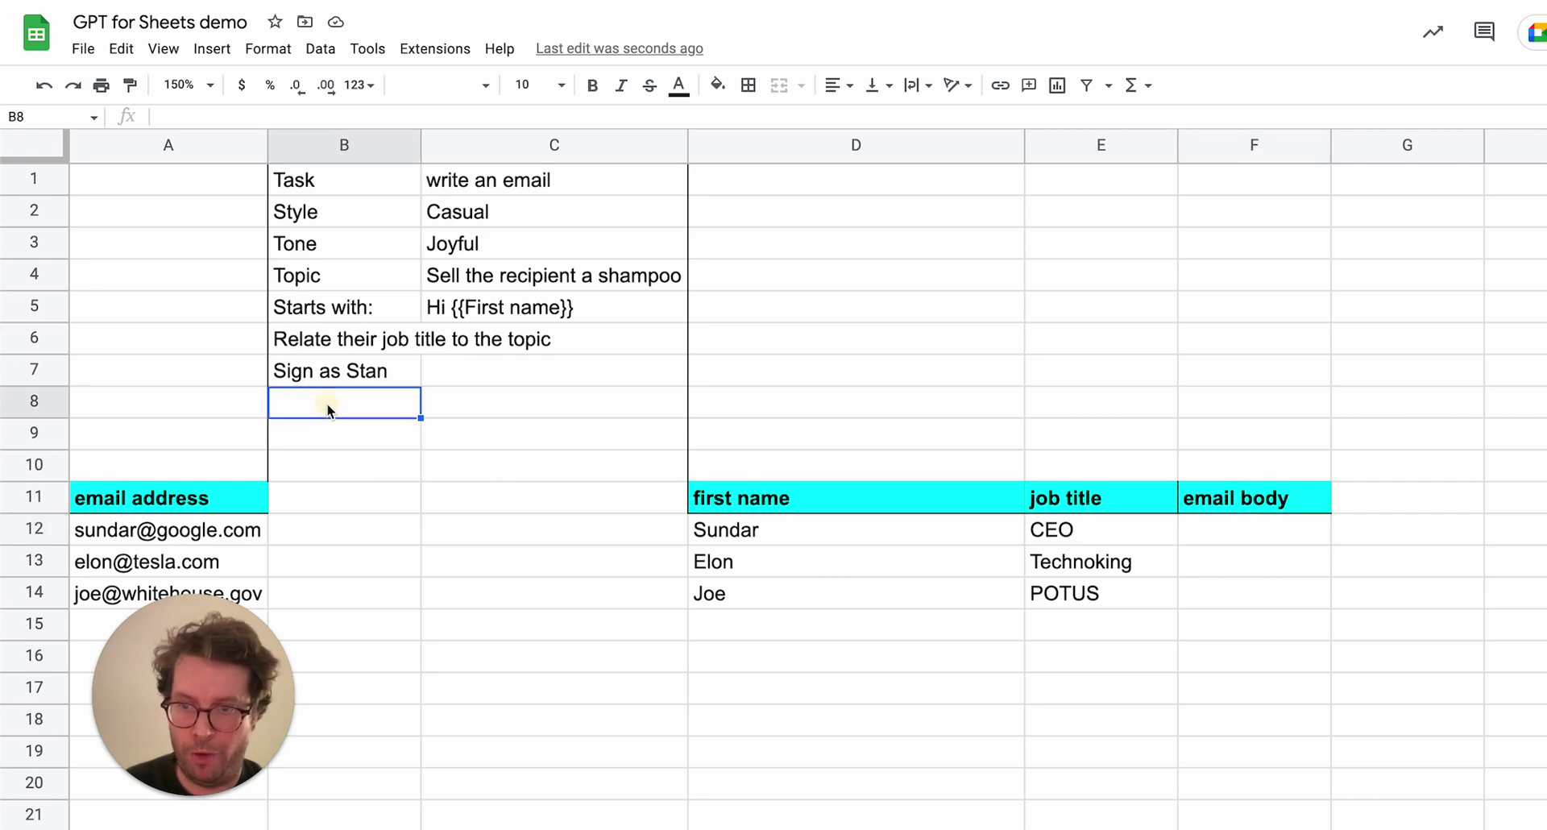
type("first name")
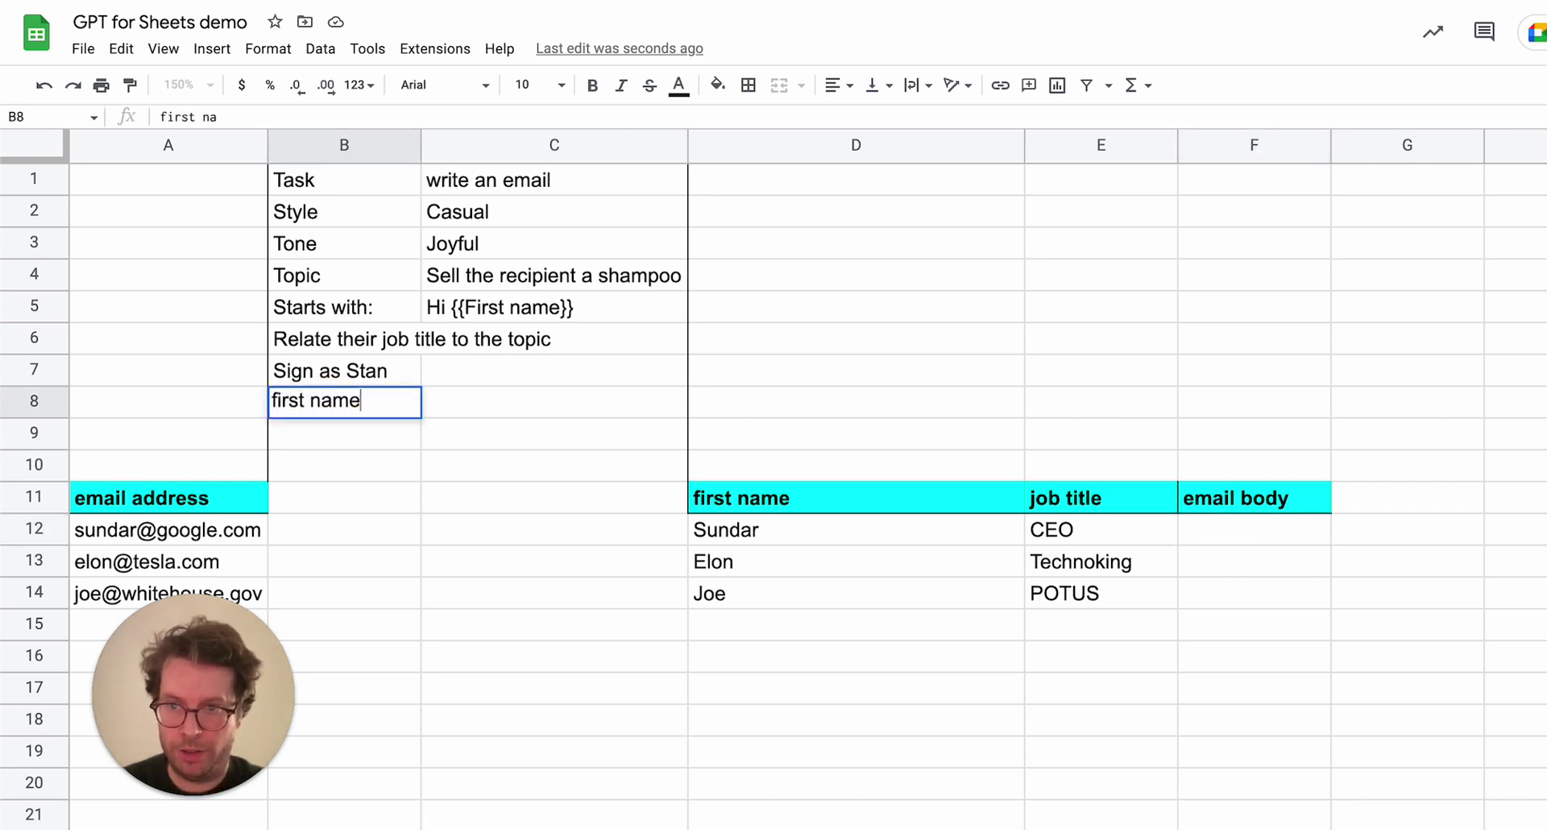
key("Tab")
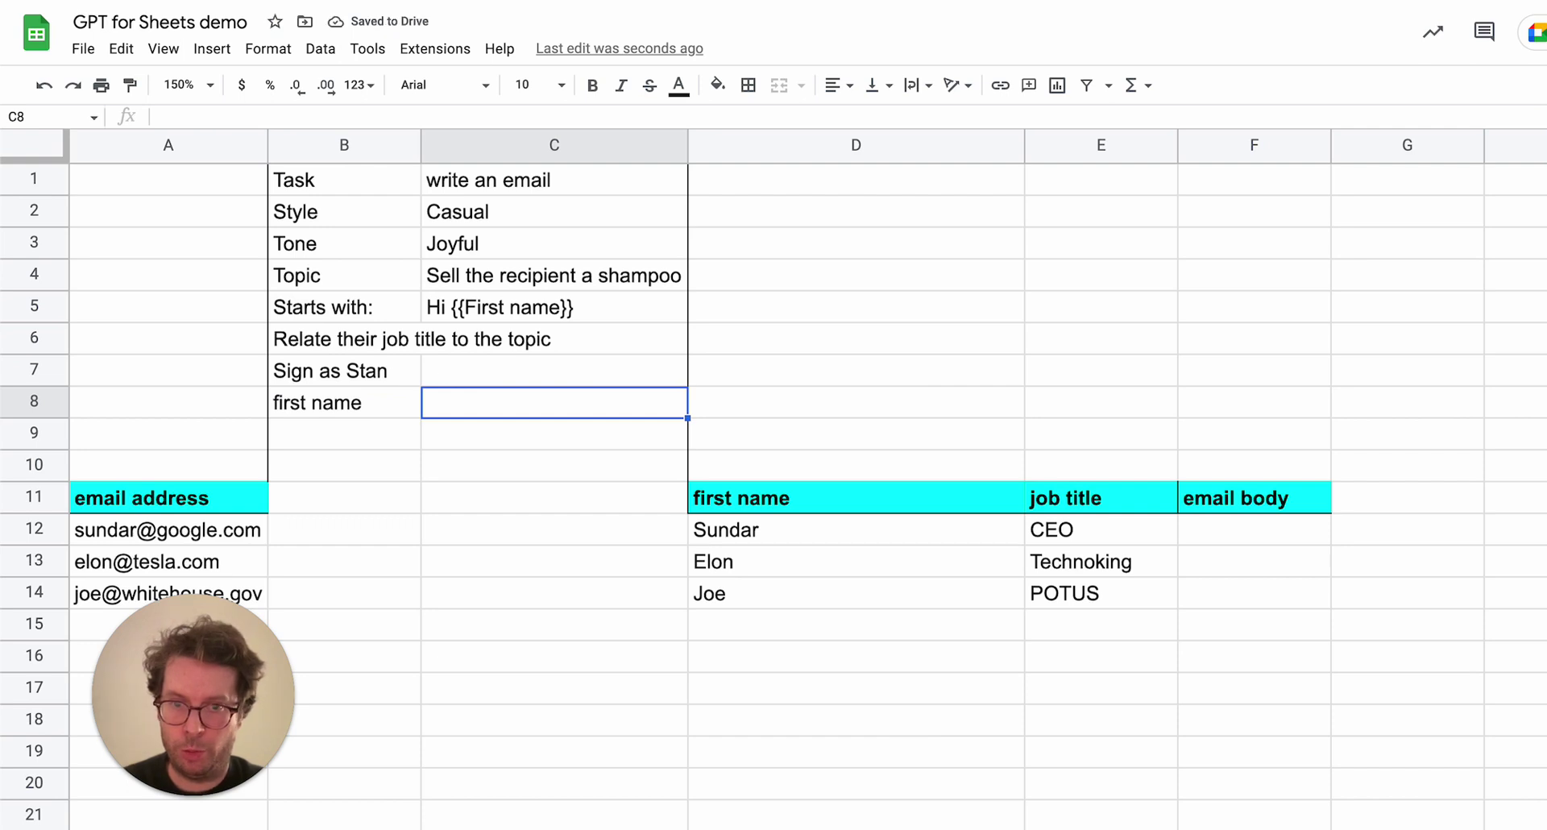
type("job title")
key("Return")
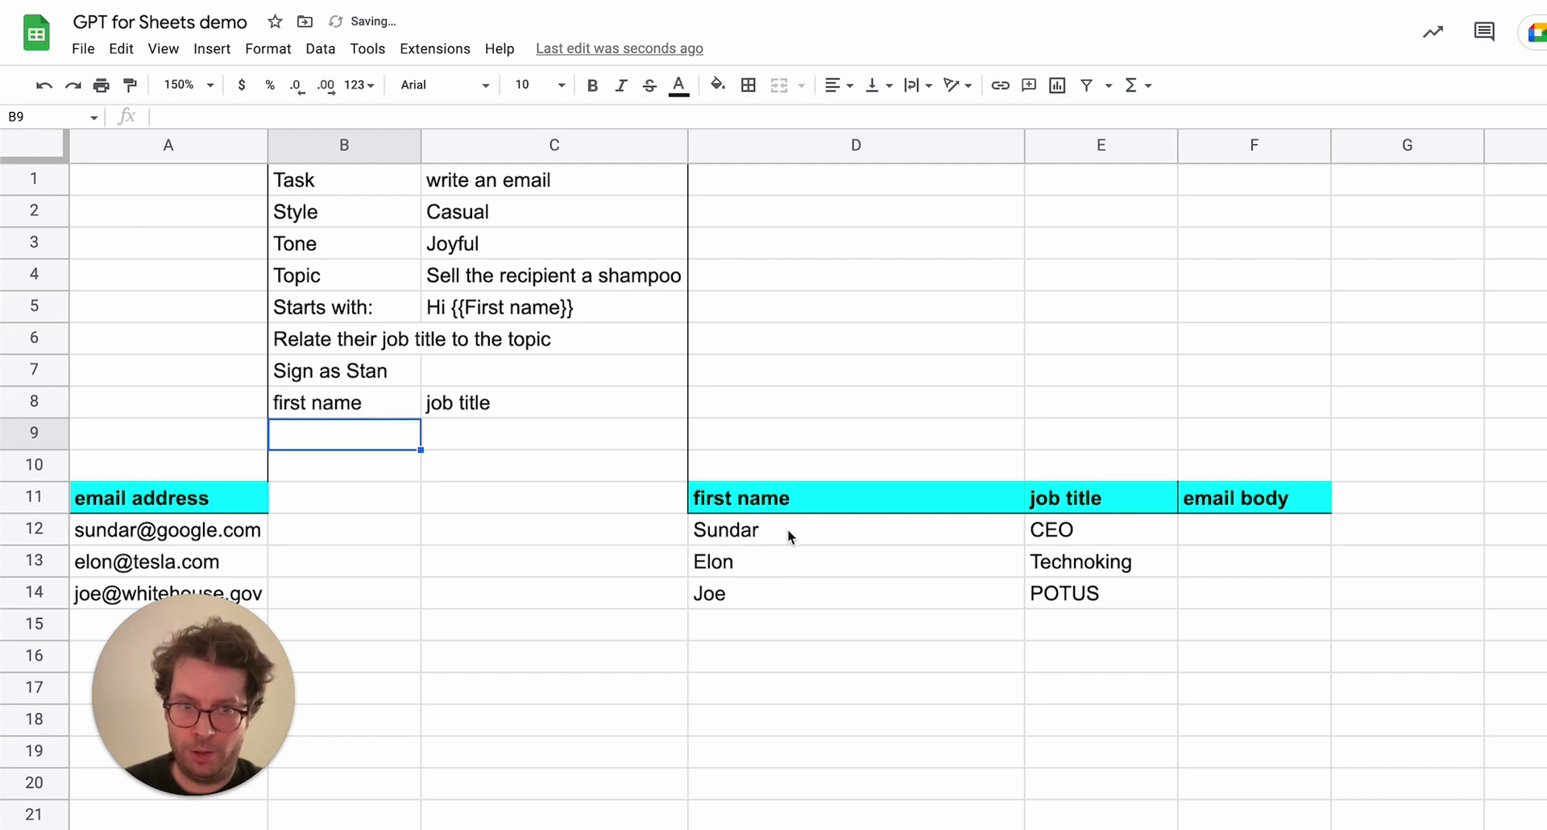
Enter =GPT(B1:C8,D12:E12,0.7) in F12 to generate the first contact's email body from the prompt and contact values.
left_click(1254, 529)
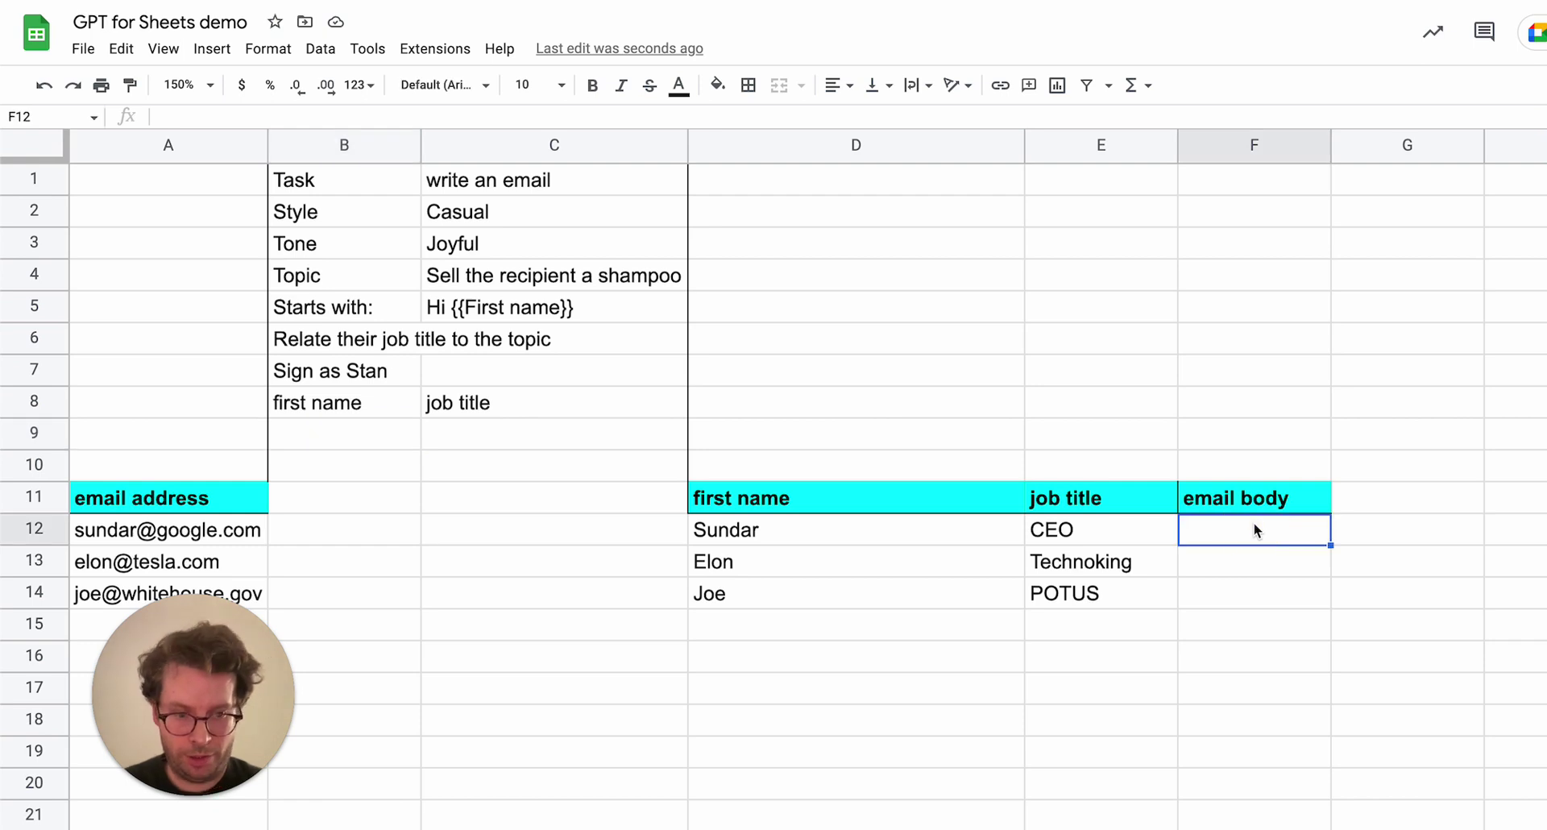
type("=gpt")
key("Tab")
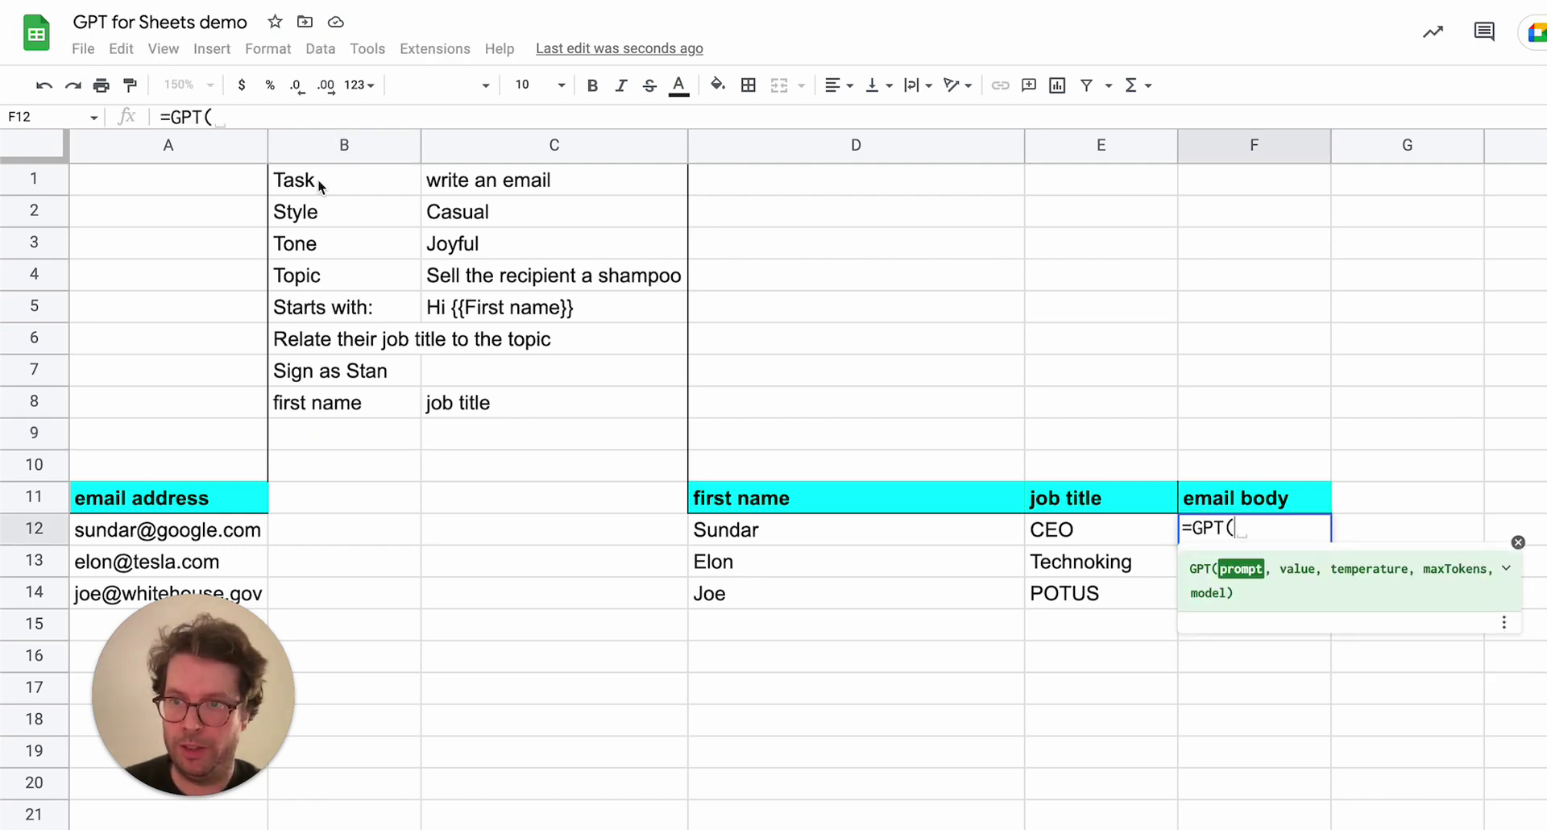
left_click_drag(318, 178, 549, 414)
type(",")
left_click_drag(756, 534, 1055, 541)
type(",")
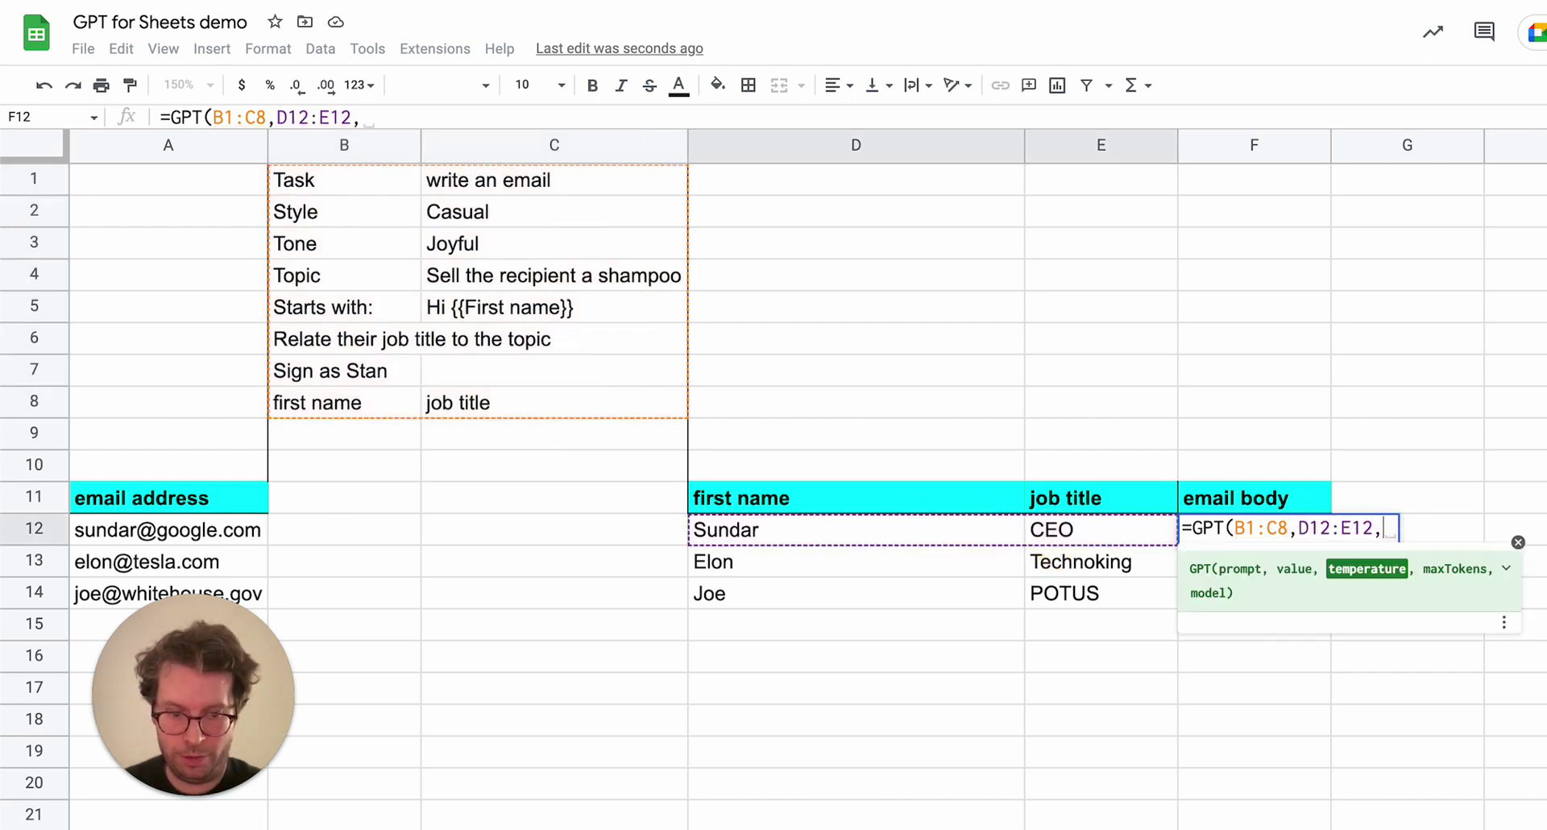
type("0.7)")
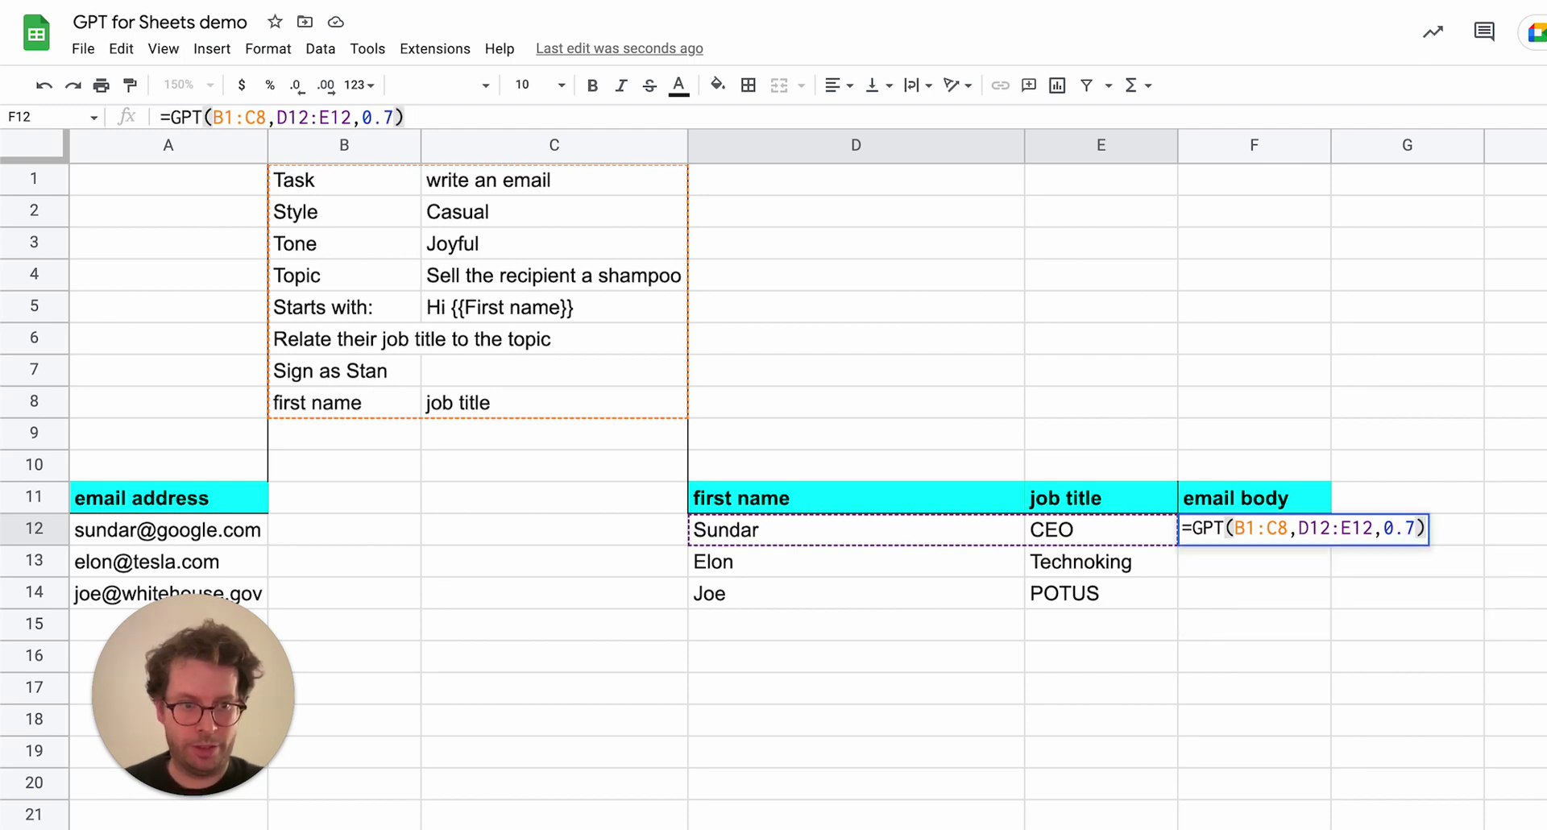
key("Return")
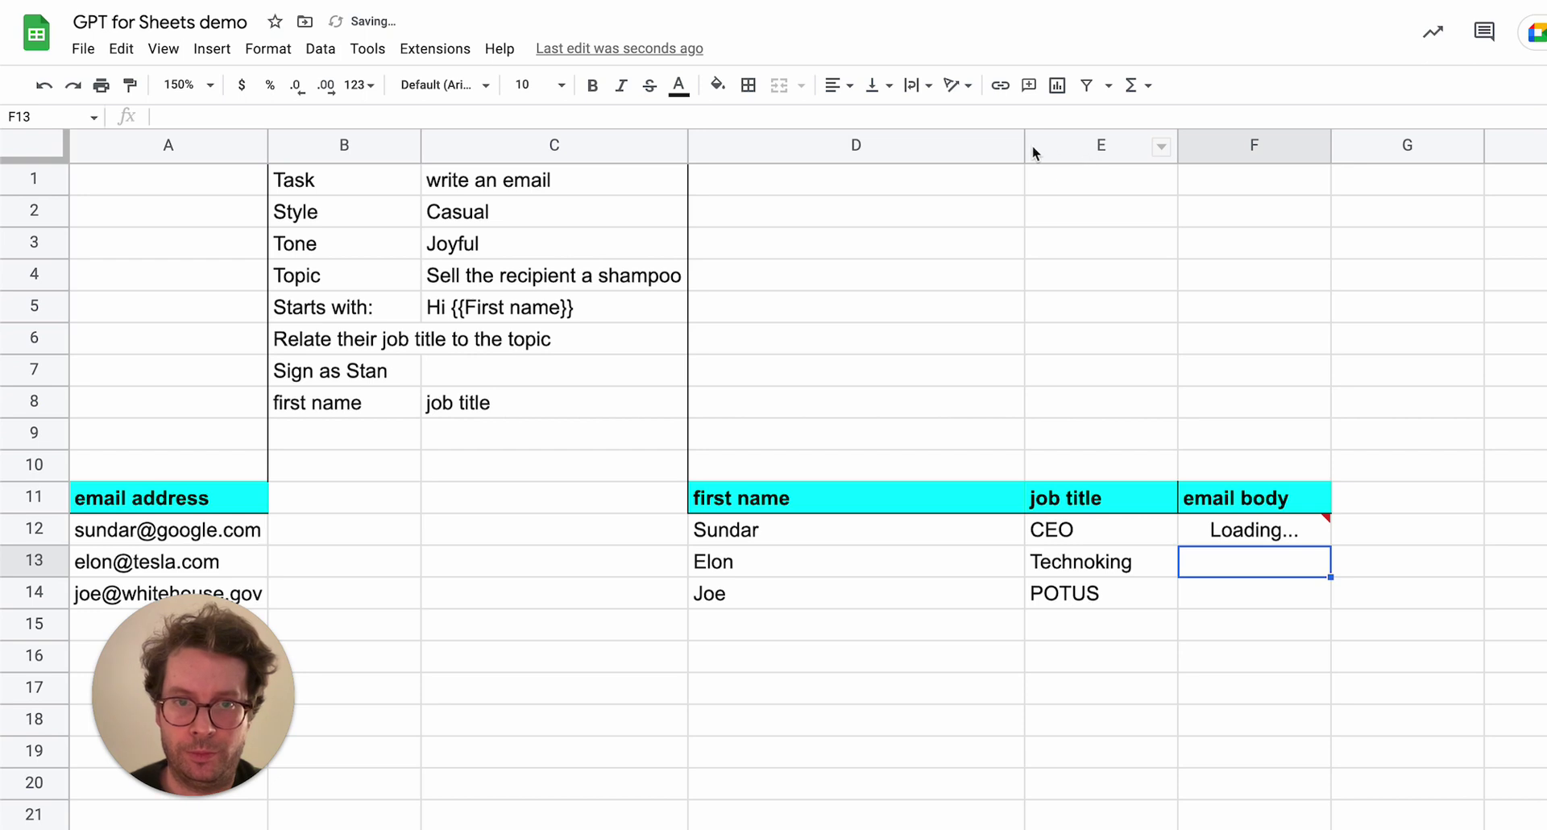
Narrow column D, widen the email body column F and review the generated email in F12.
left_click_drag(1024, 145, 833, 145)
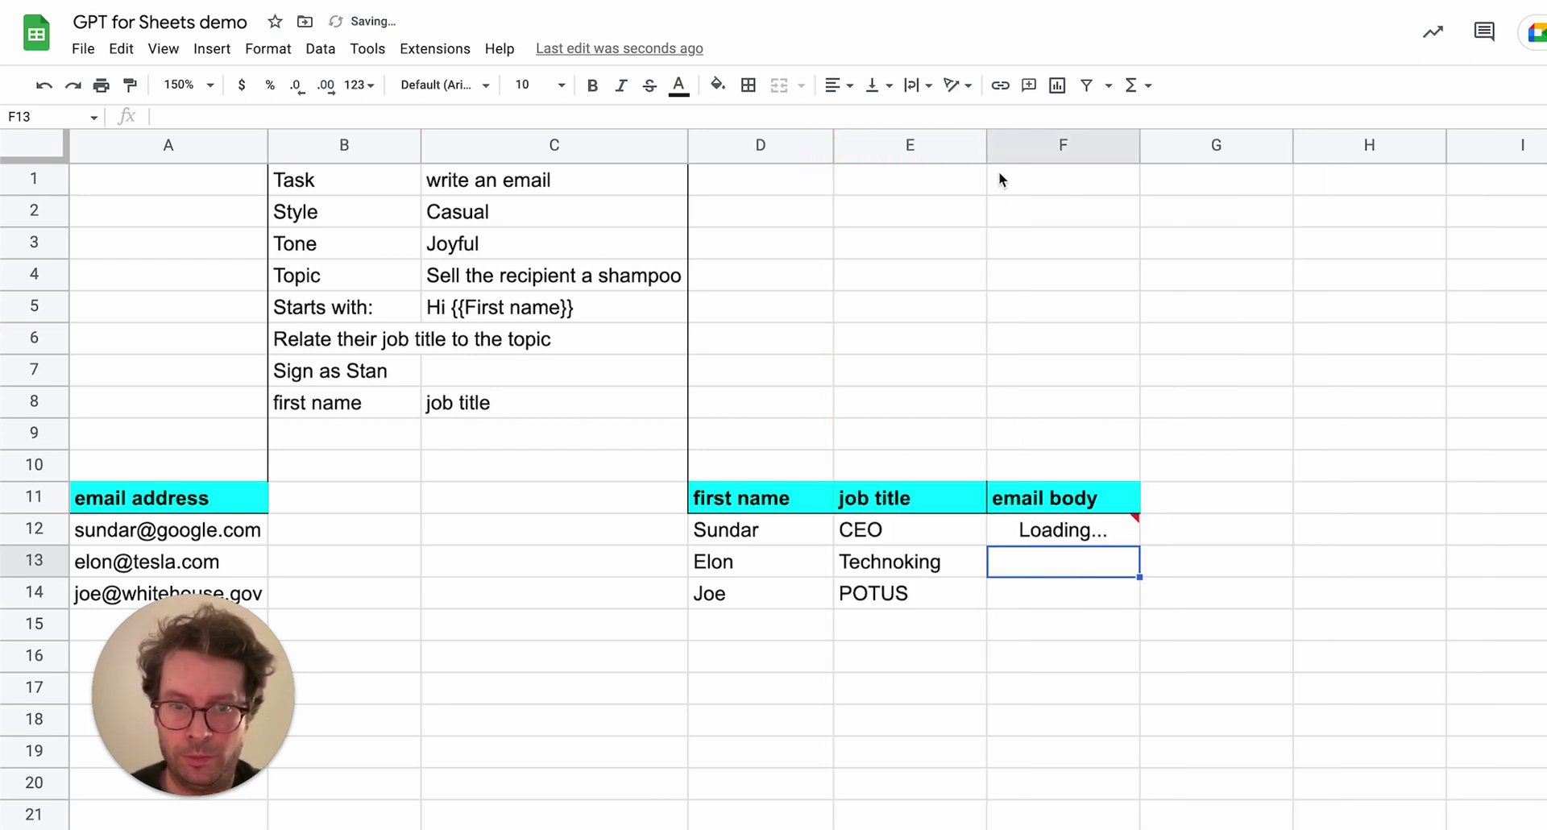
left_click_drag(1137, 143, 1432, 143)
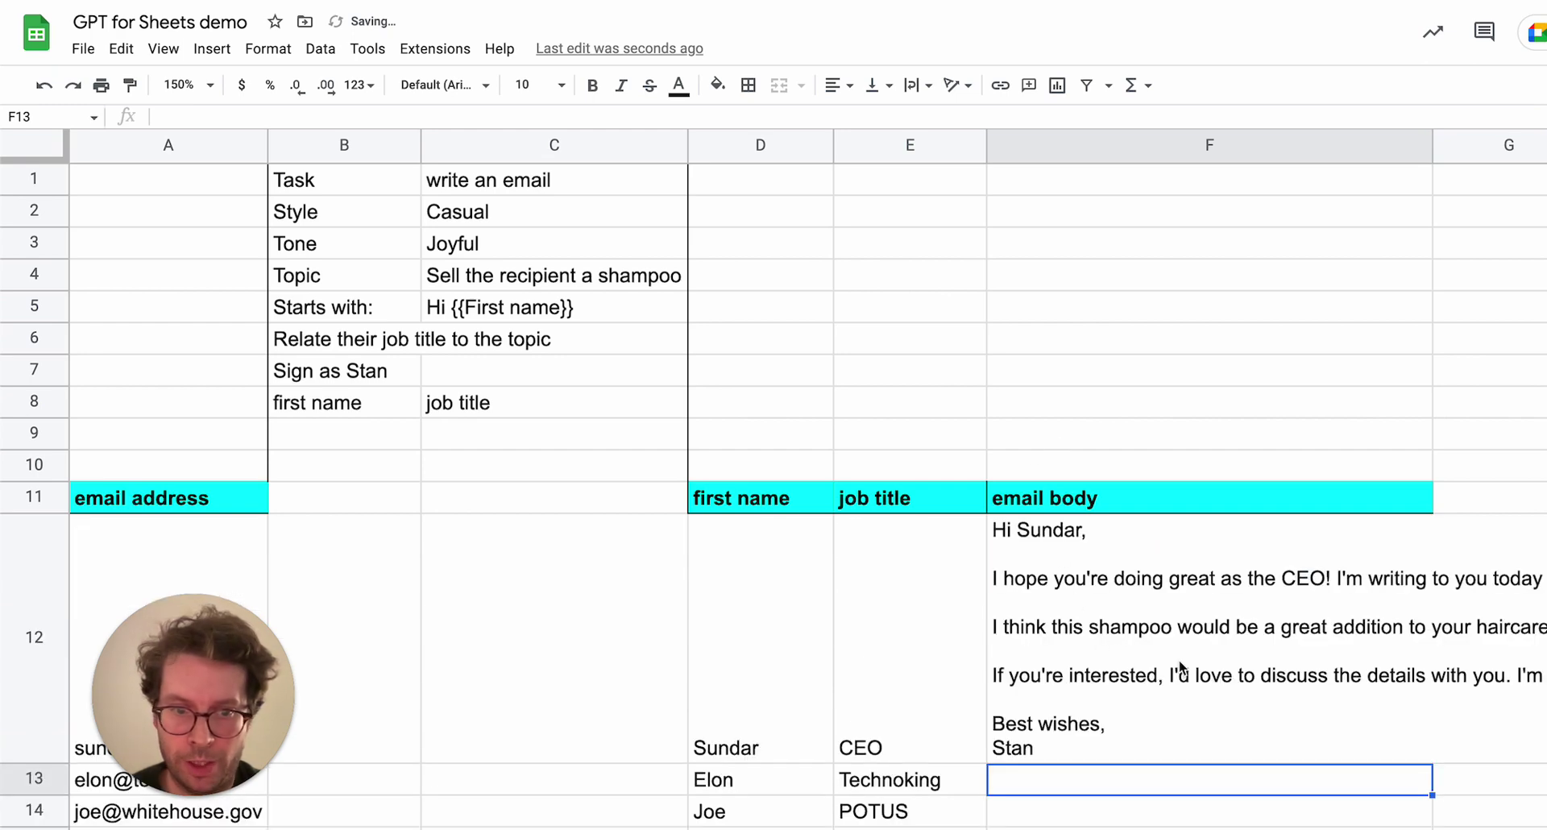
left_click(1234, 681)
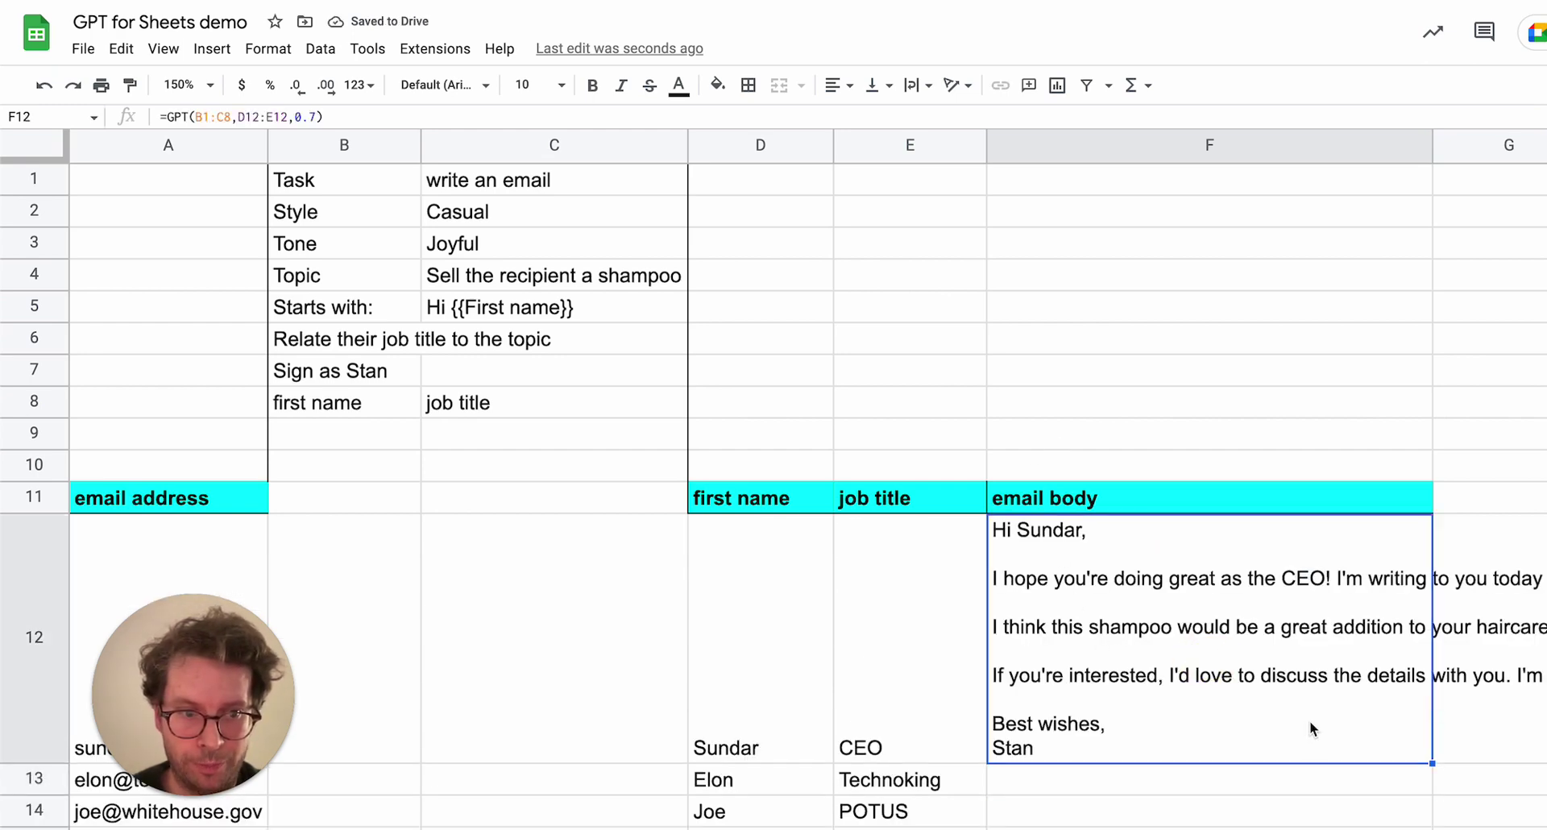
scroll(1308, 720, "right", 5)
scroll(1308, 720, "left", 5)
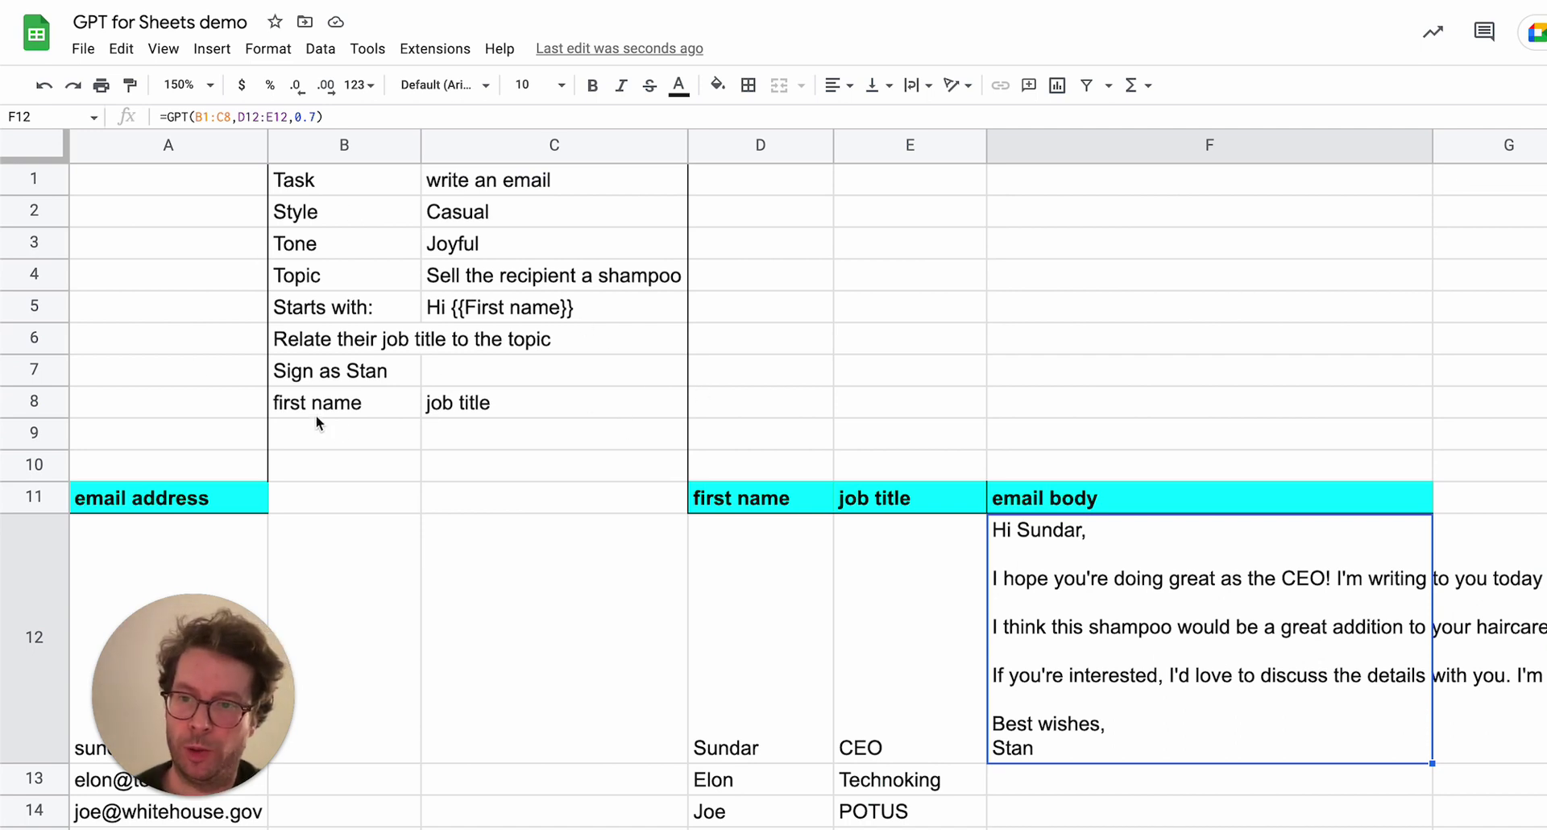
Compare the prompt's first name and job title labels in B8:C8 with the contact table headers in D11:E11.
left_click_drag(315, 414, 504, 409)
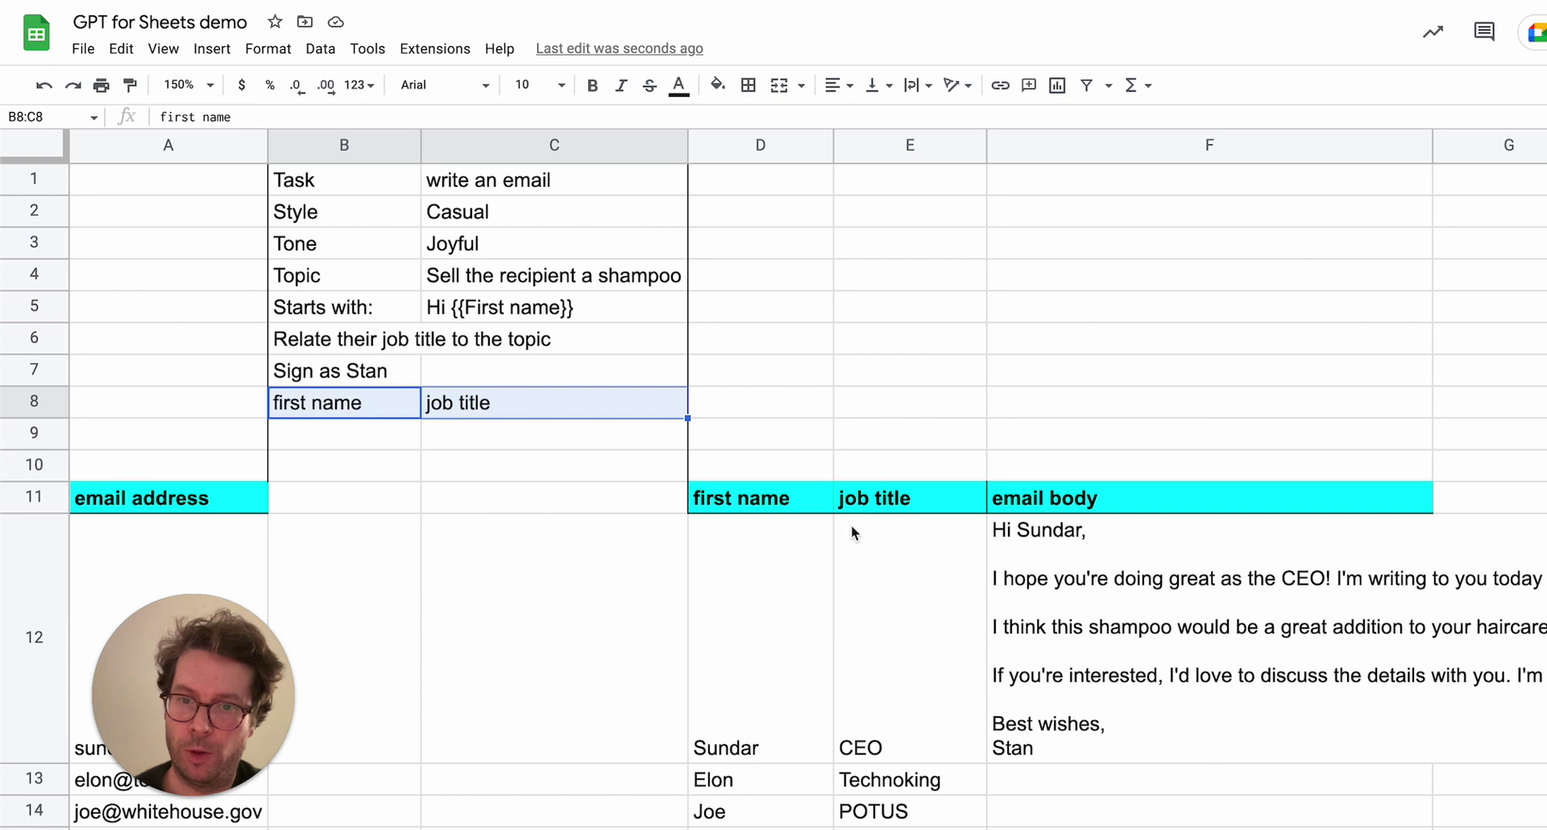
left_click_drag(769, 504, 886, 494)
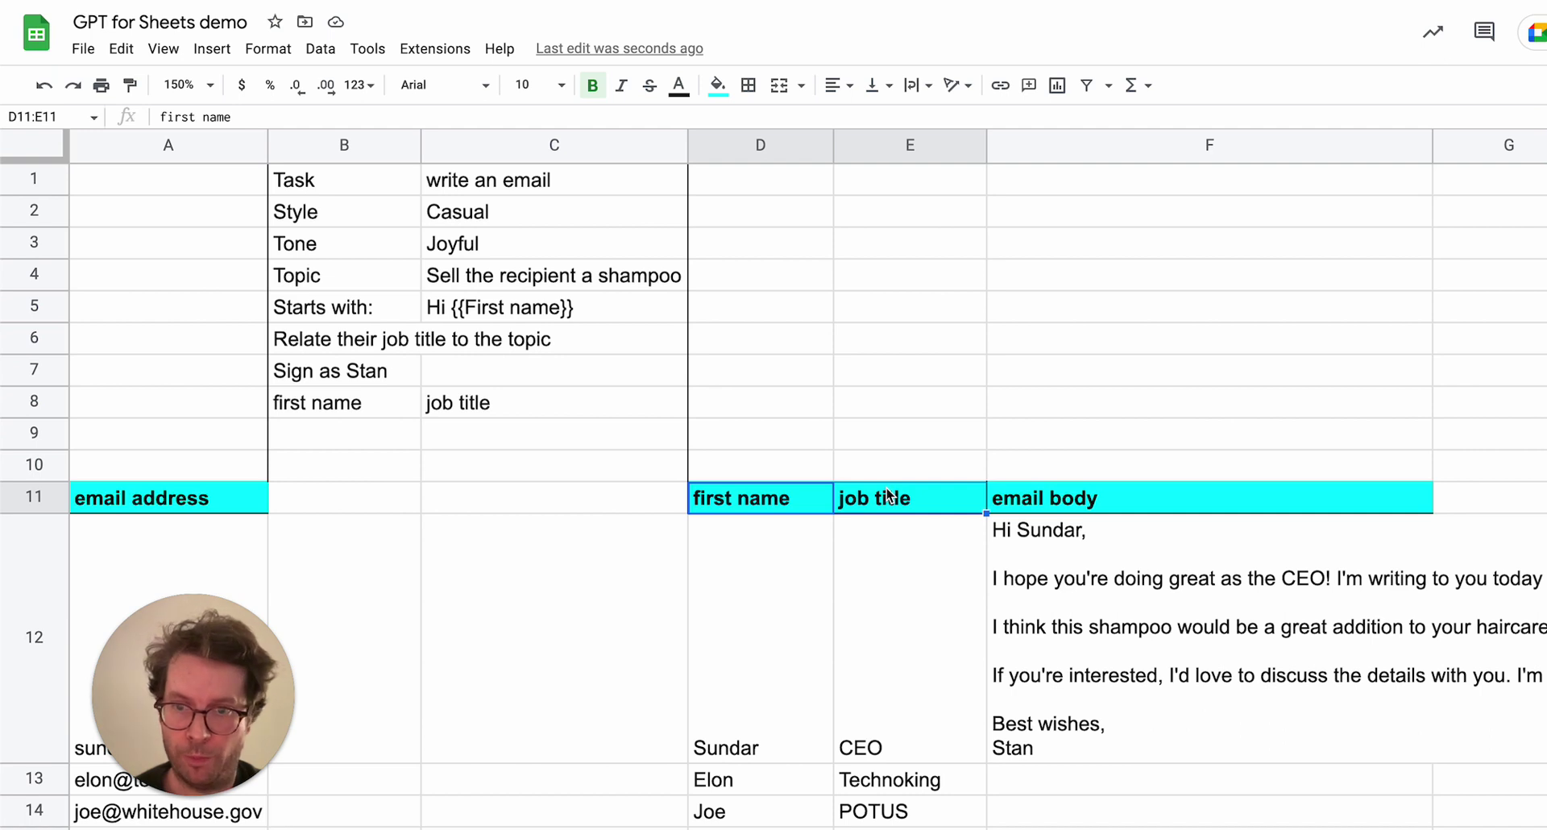
scroll(882, 620, "down", 1)
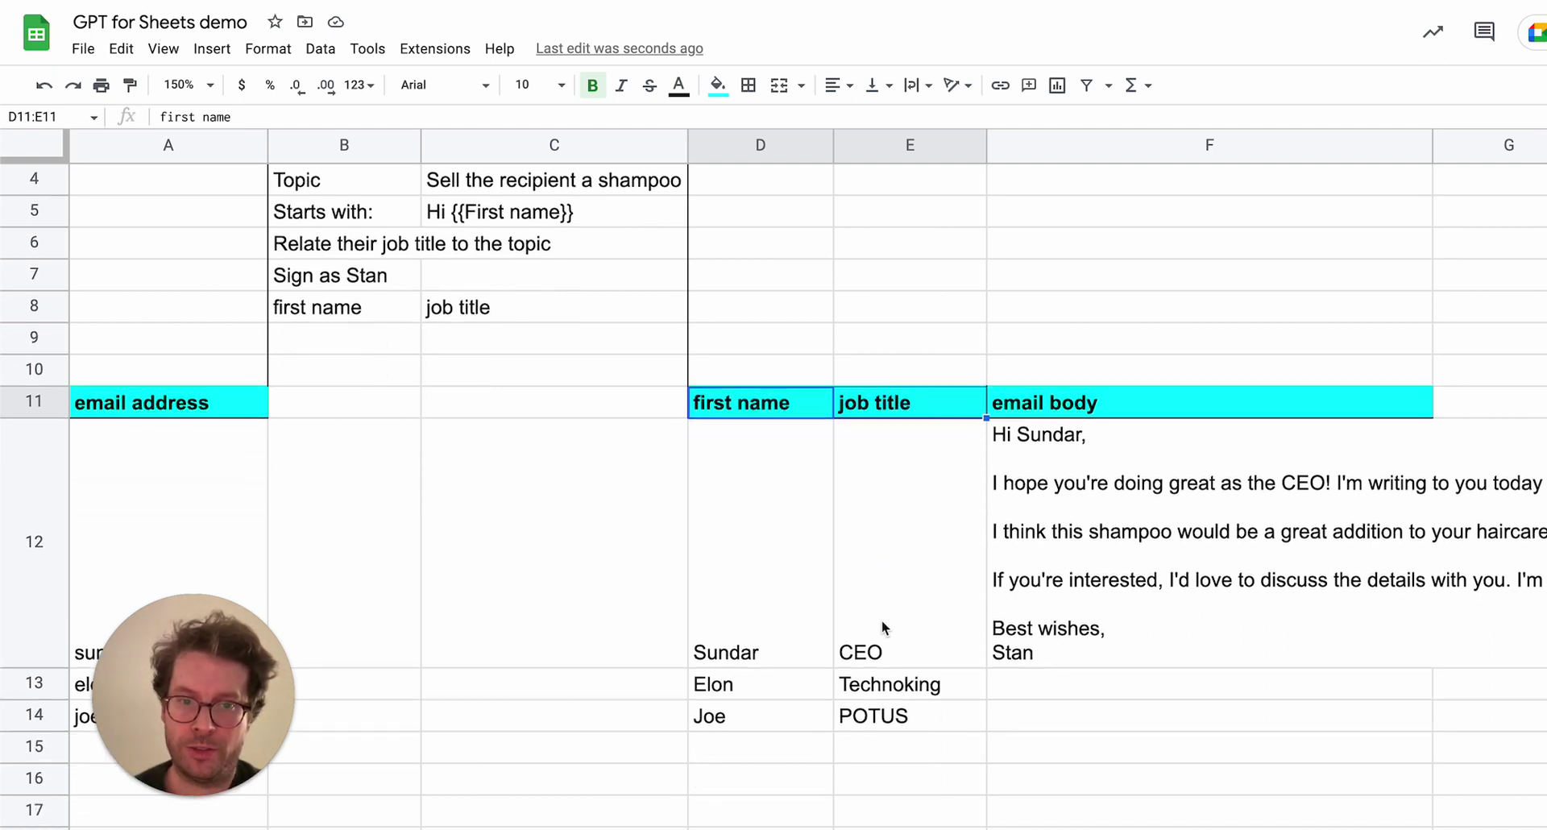
Lock the prompt rows in the F12 formula as B$1:C$8 and fill it down to F14.
left_click(1195, 622)
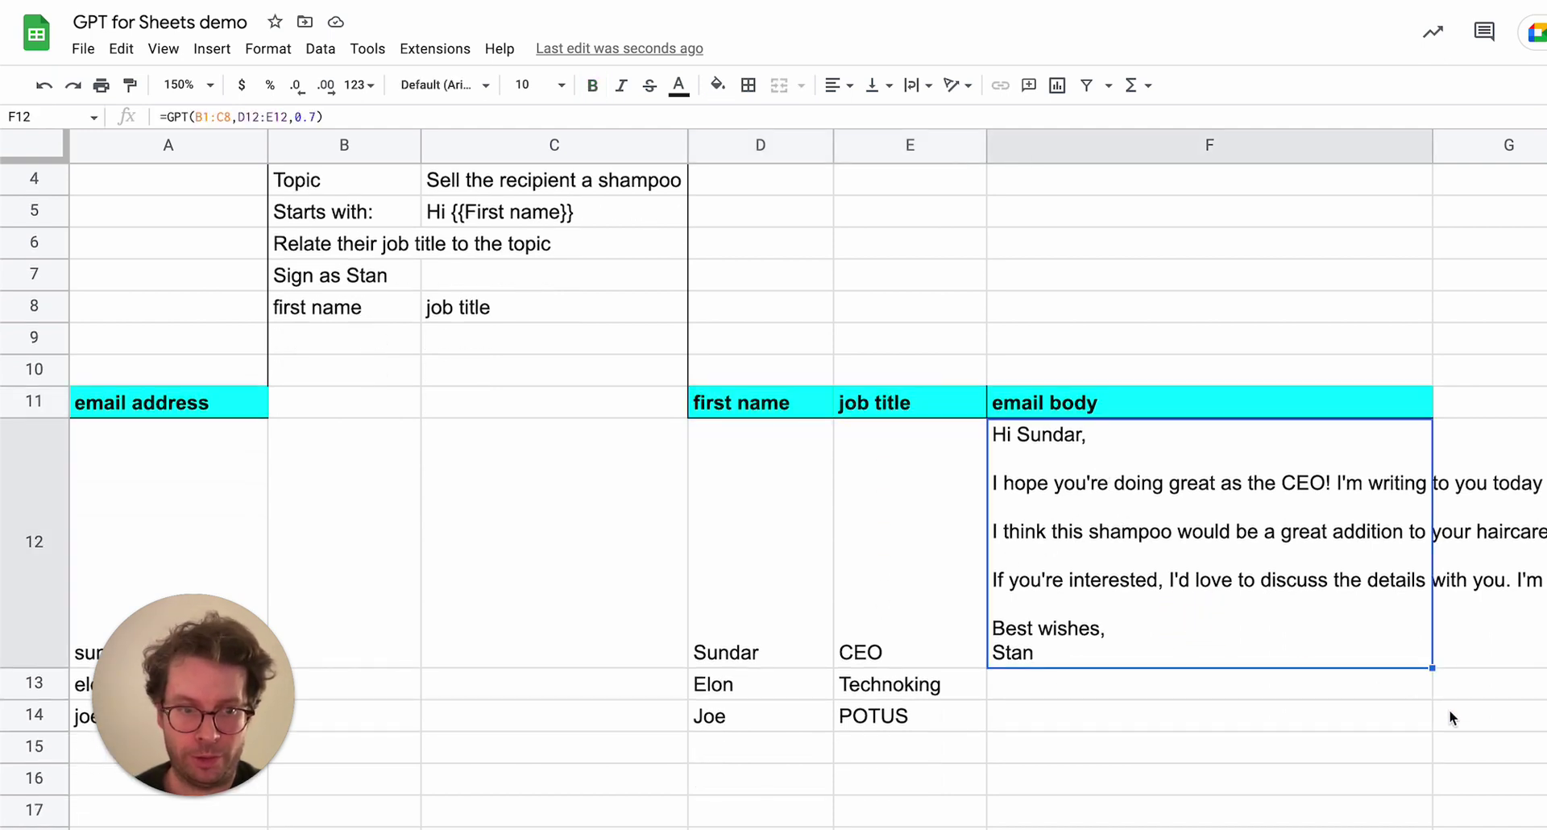
left_click(205, 119)
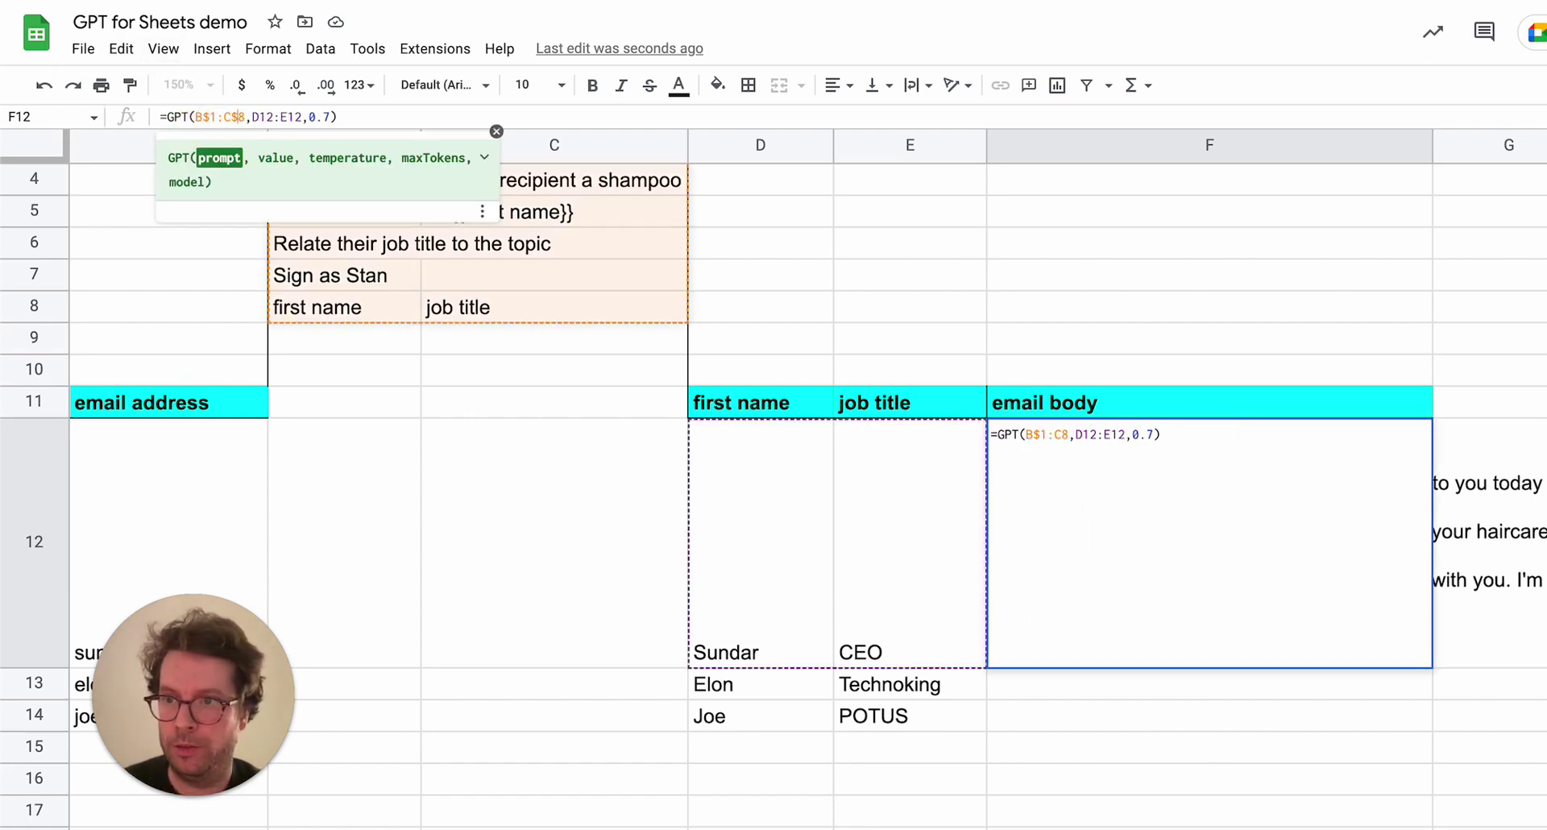
key("Return")
left_click(1199, 575)
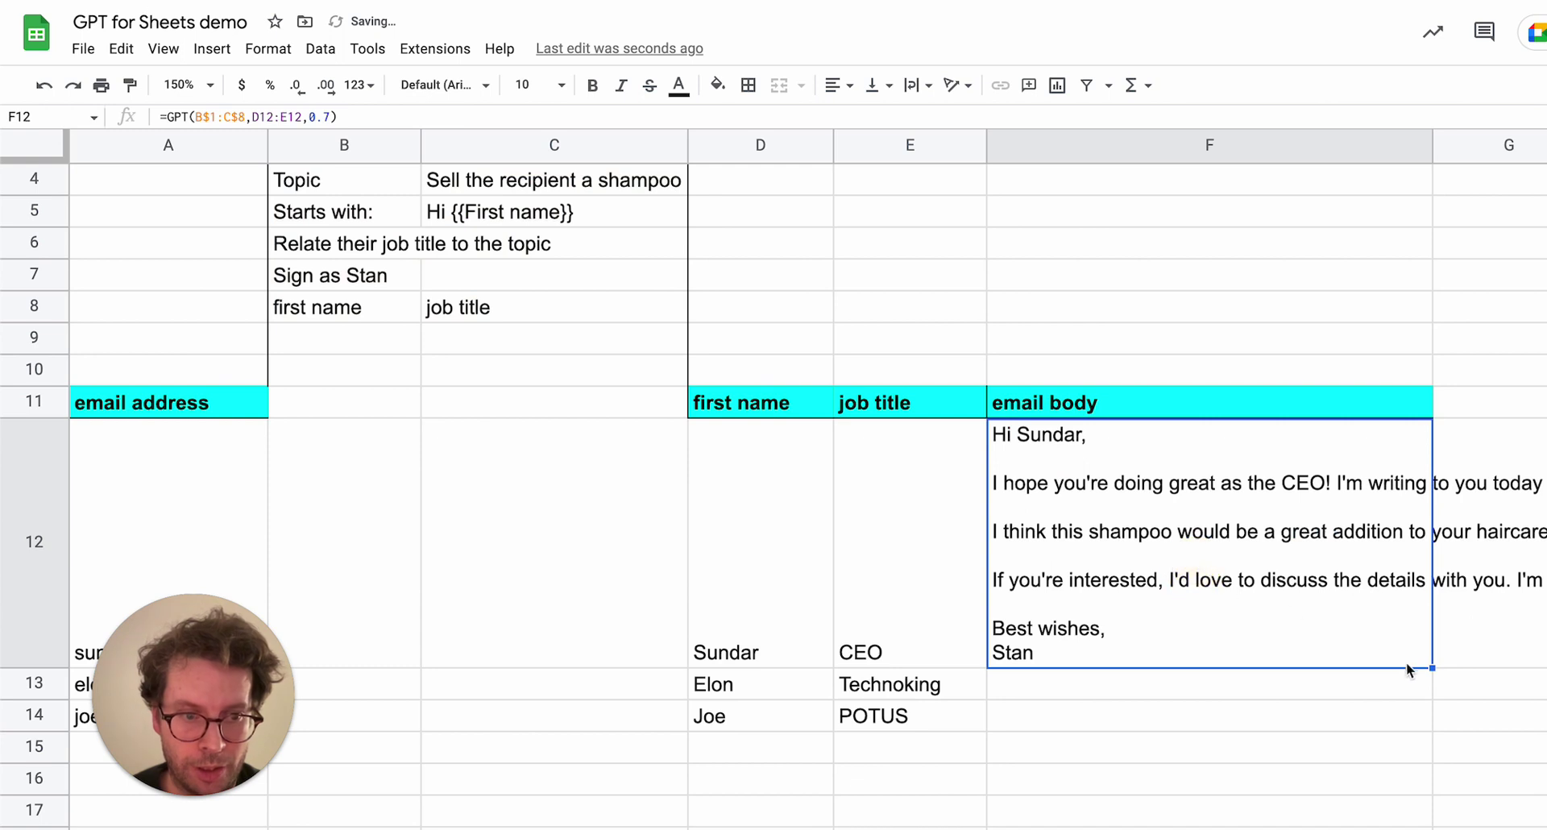
left_click_drag(1432, 668, 1424, 716)
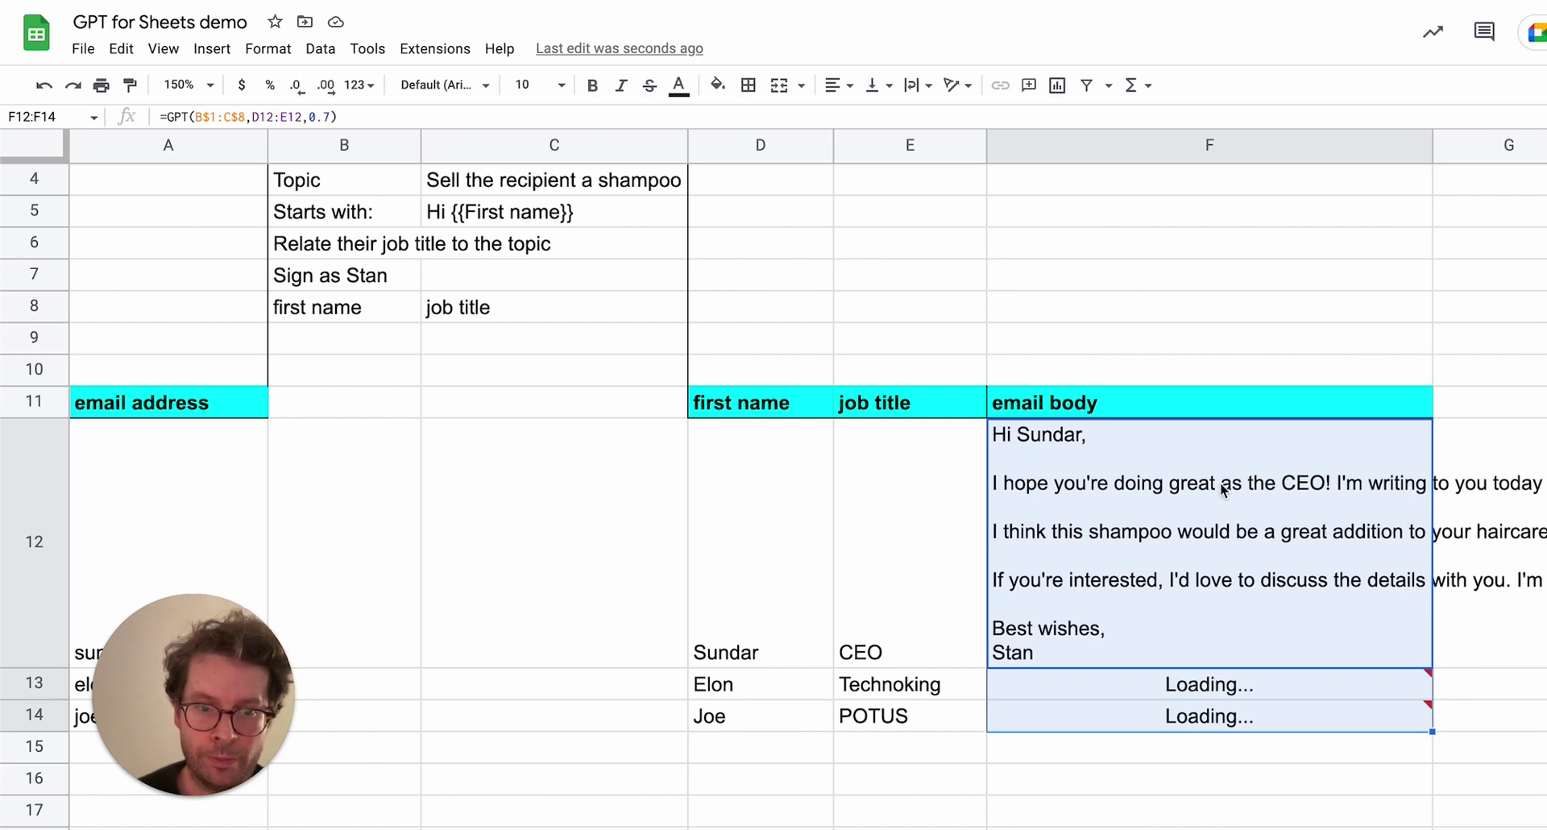
Review the generated emails and their formulas in F13 and F14.
scroll(1219, 683, "down", 3)
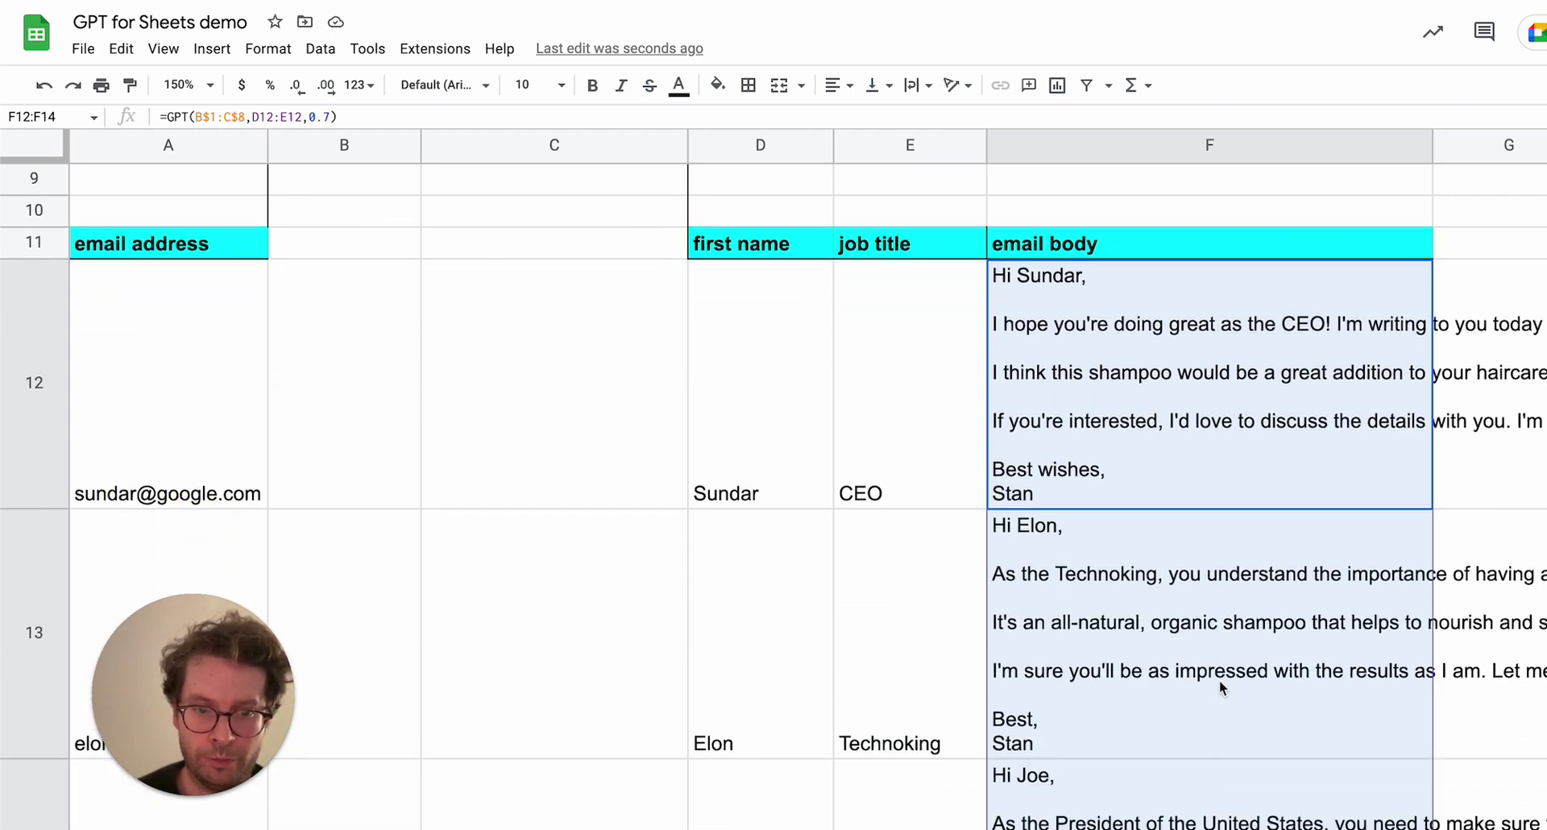
left_click(1192, 767)
scroll(1205, 633, "down", 1)
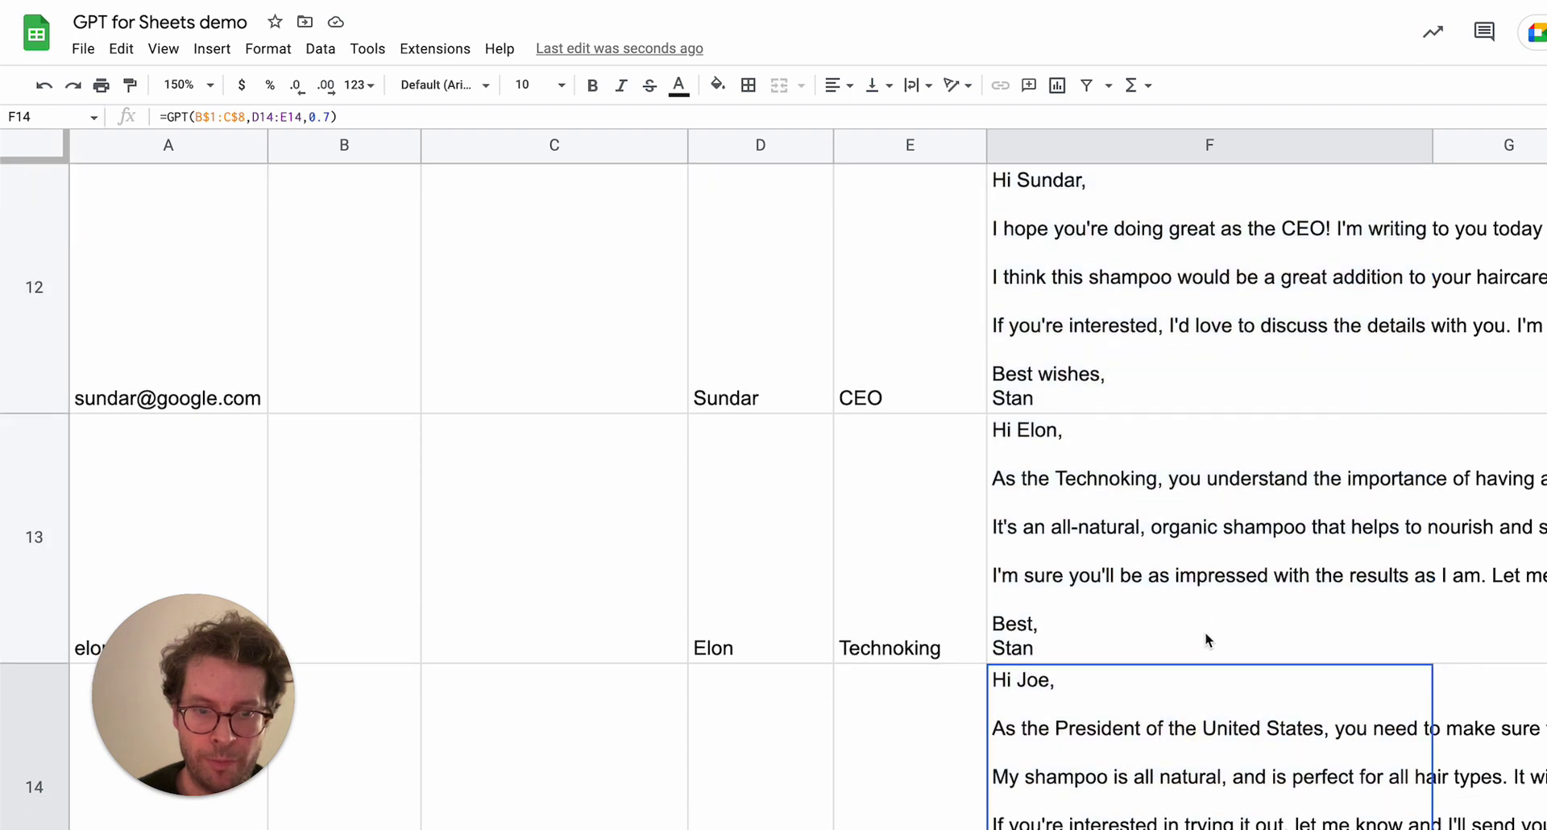
left_click(1206, 552)
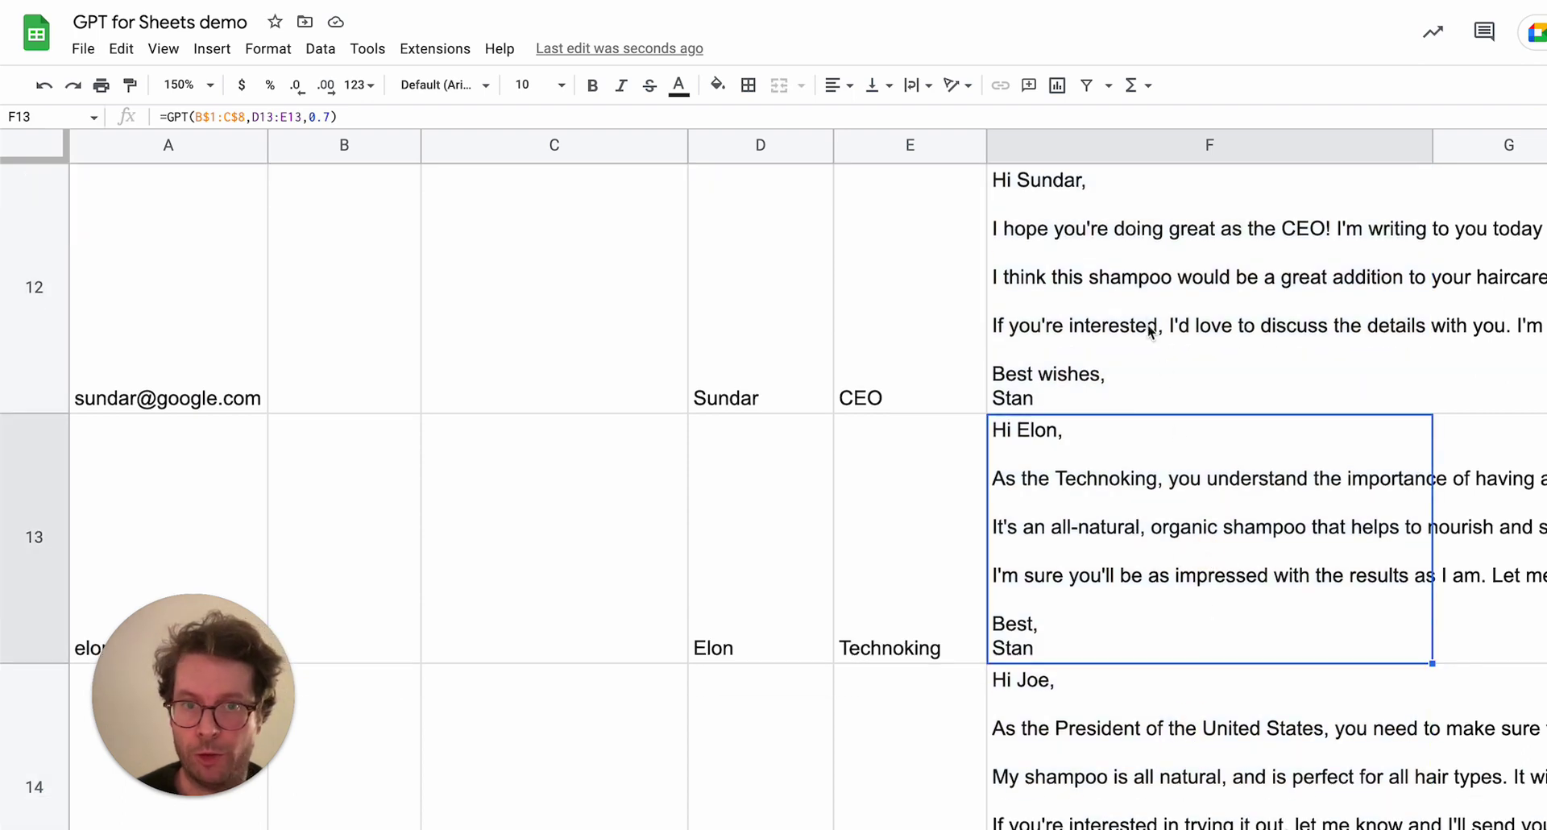
scroll(1144, 322, "up", 3)
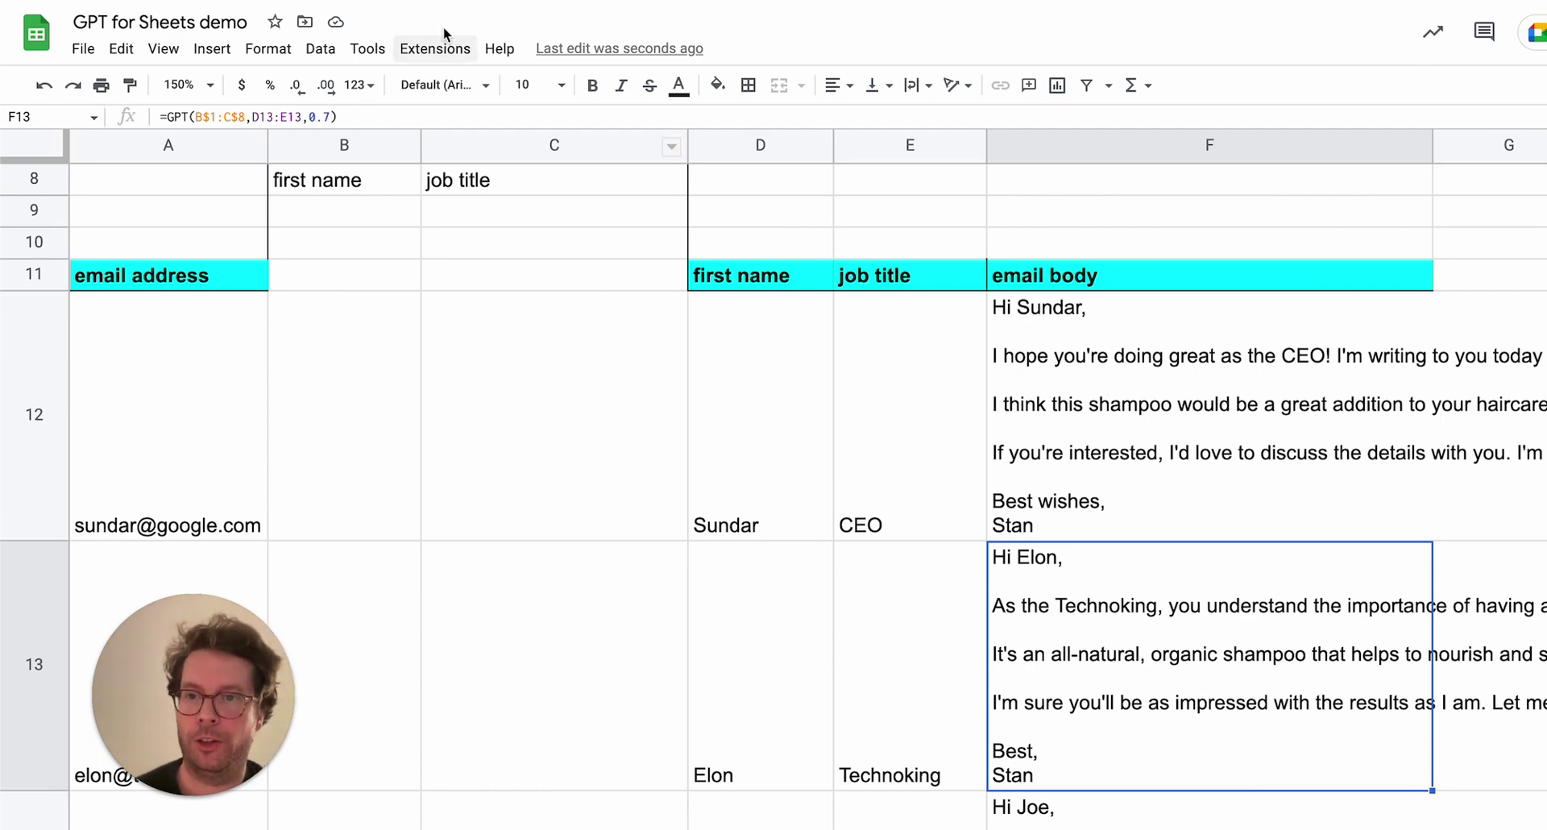
Look at the options of the Yet Another Mail Merge add-on without starting a merge.
left_click(429, 49)
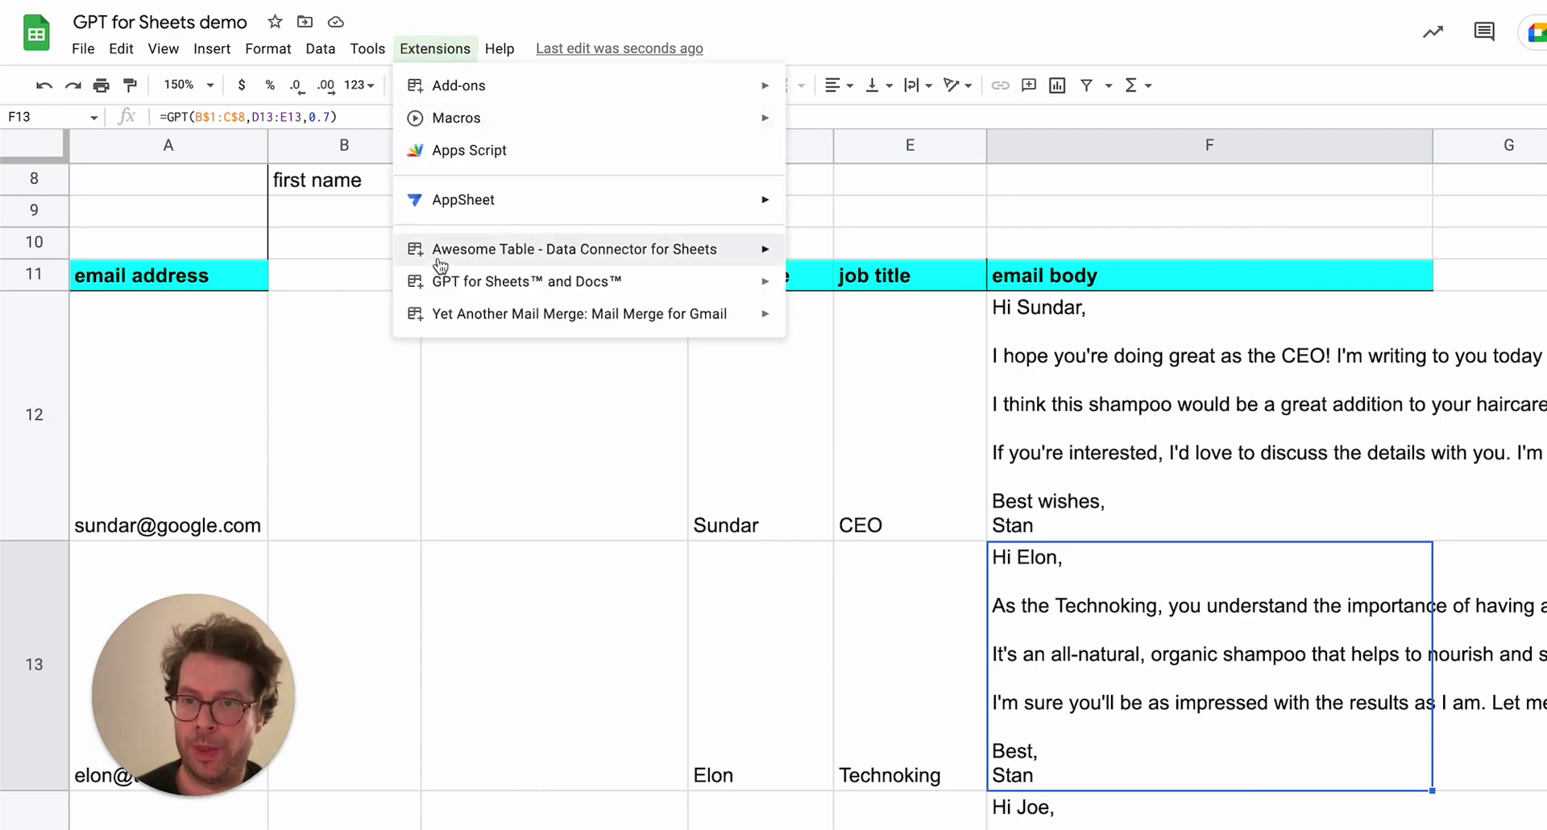
mouse_move(503, 322)
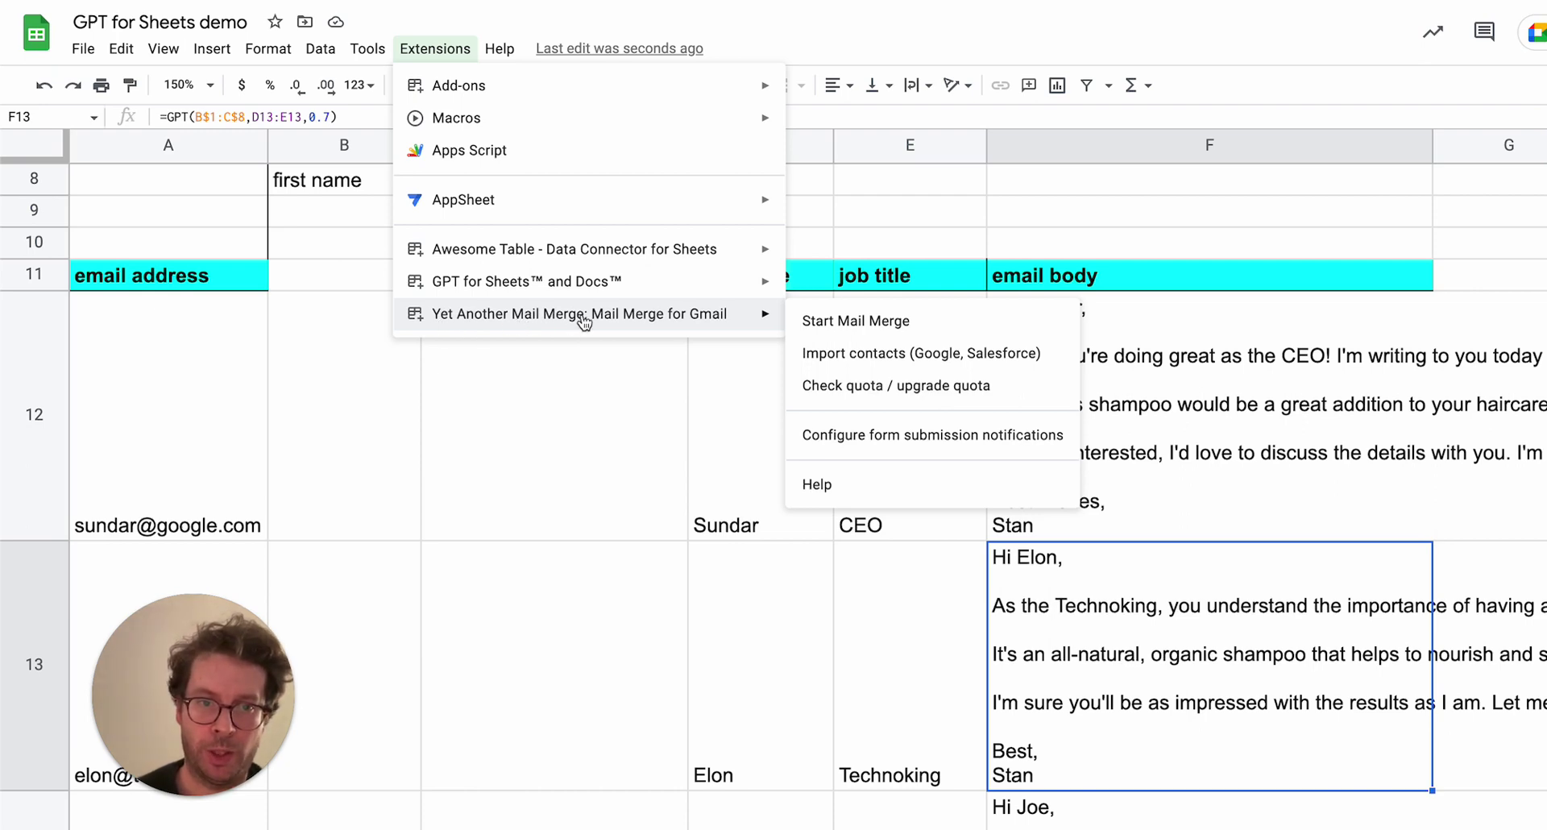
left_click(1139, 278)
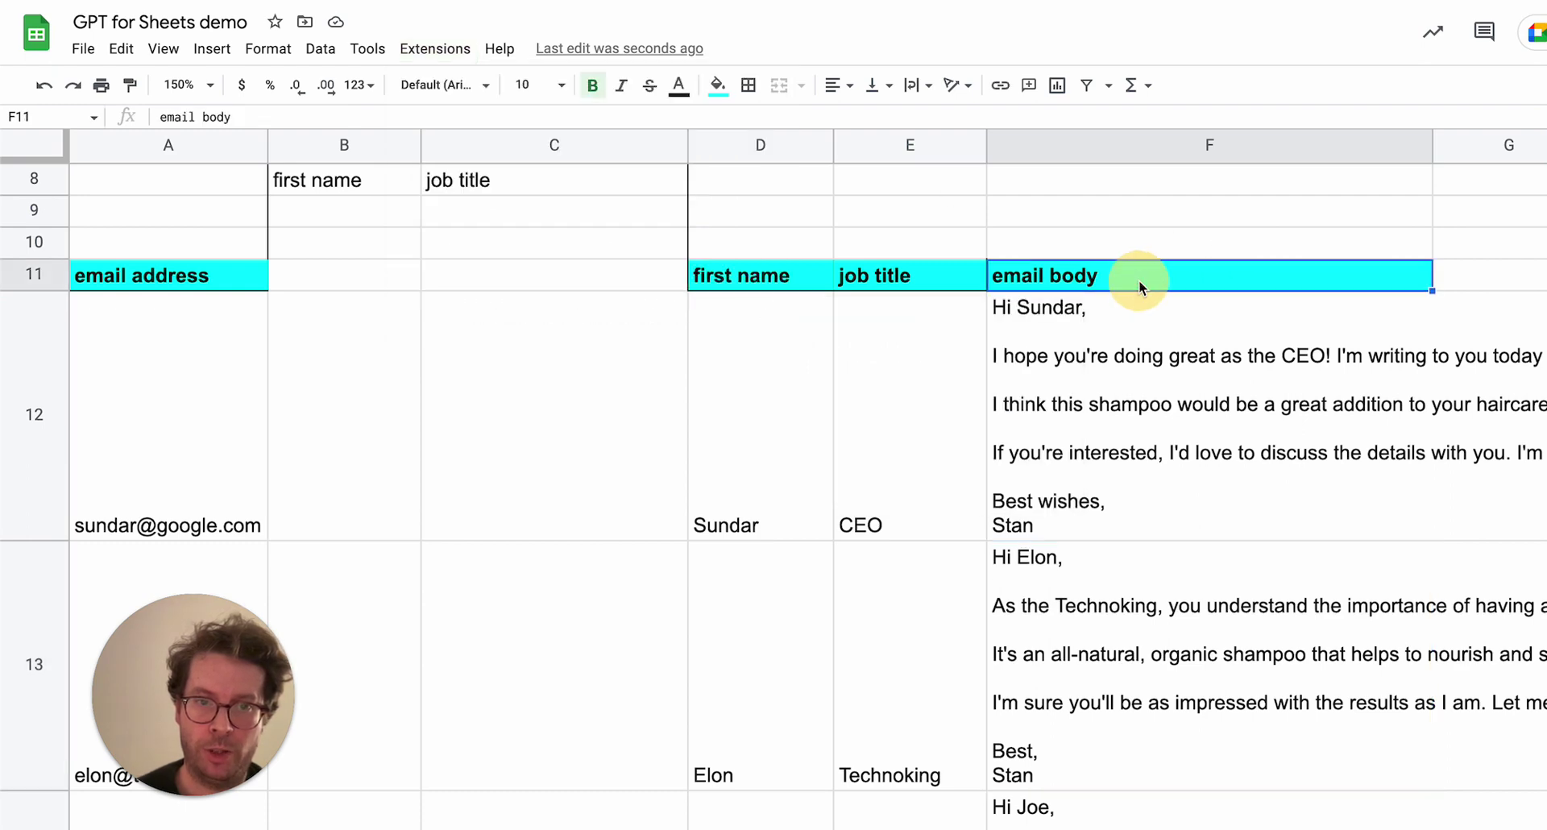
Enter the mail merge placeholder "<<email body>>" in F10, above the email body header.
left_click(1112, 384)
left_click(1047, 279)
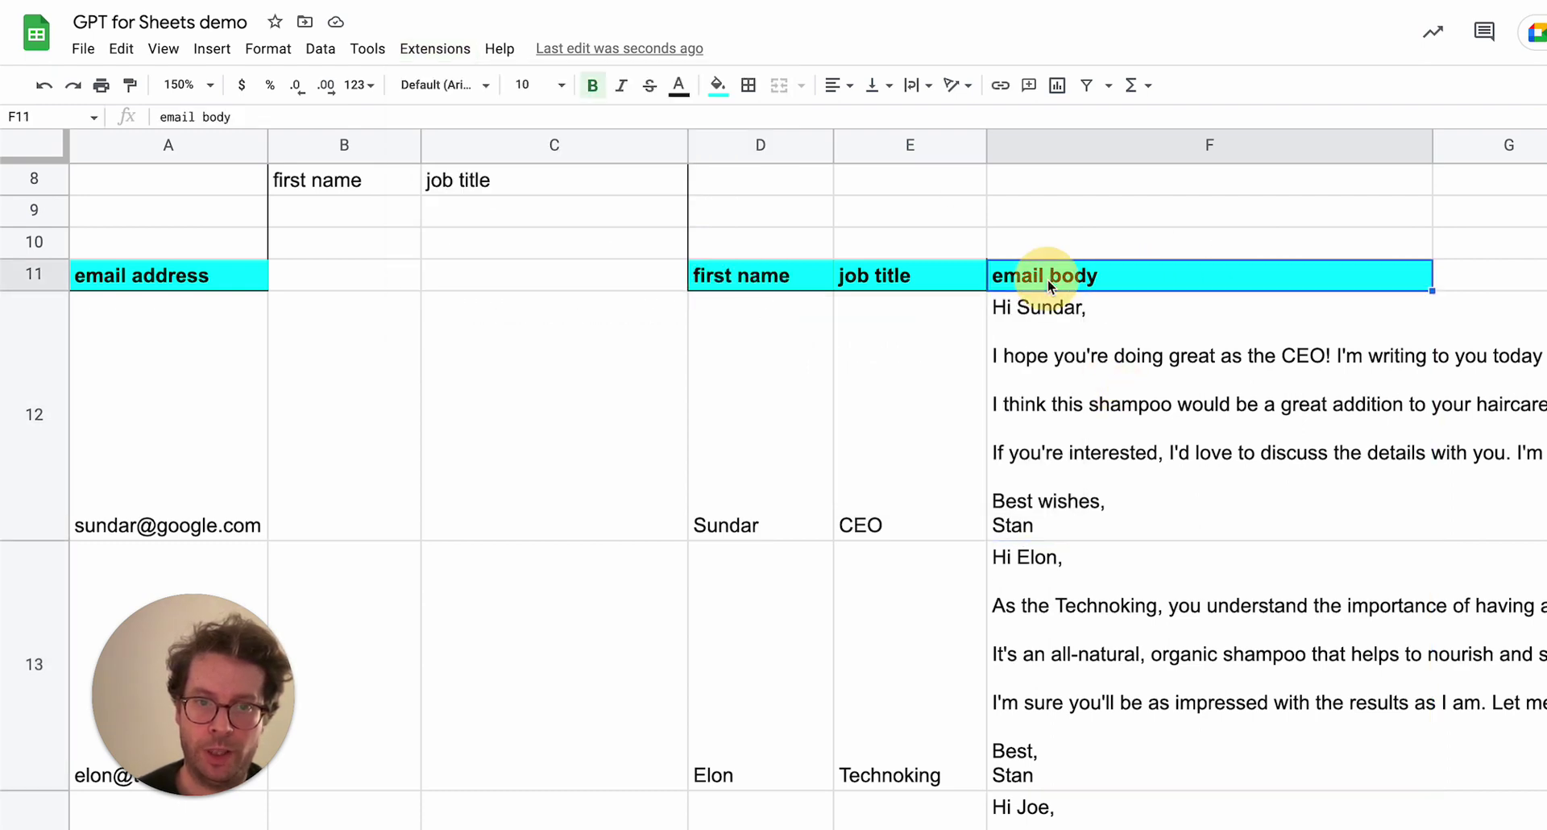
left_click(1056, 240)
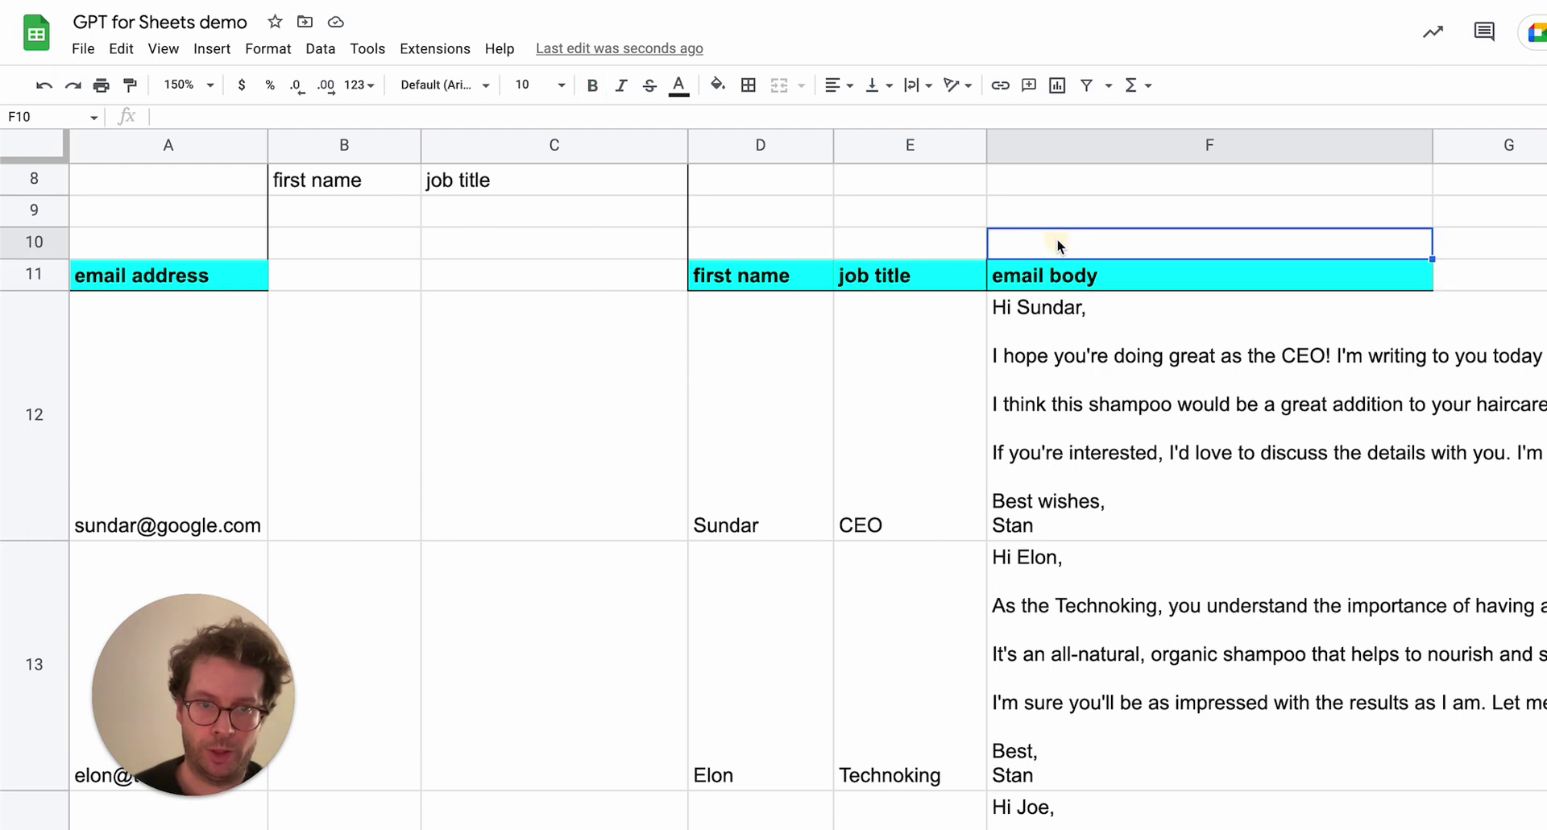
type("<<email ")
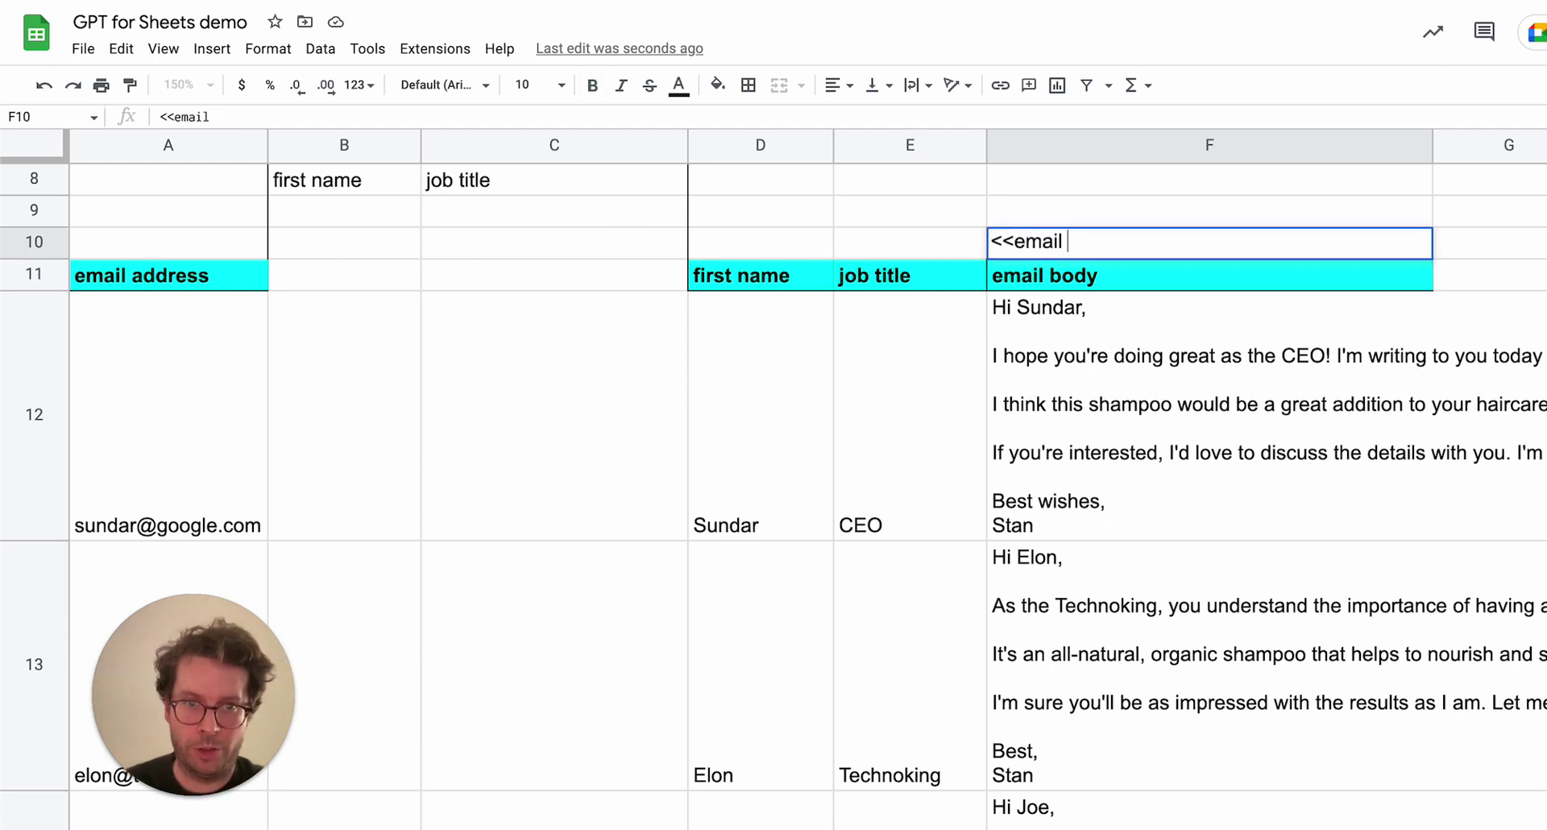
type("body>>")
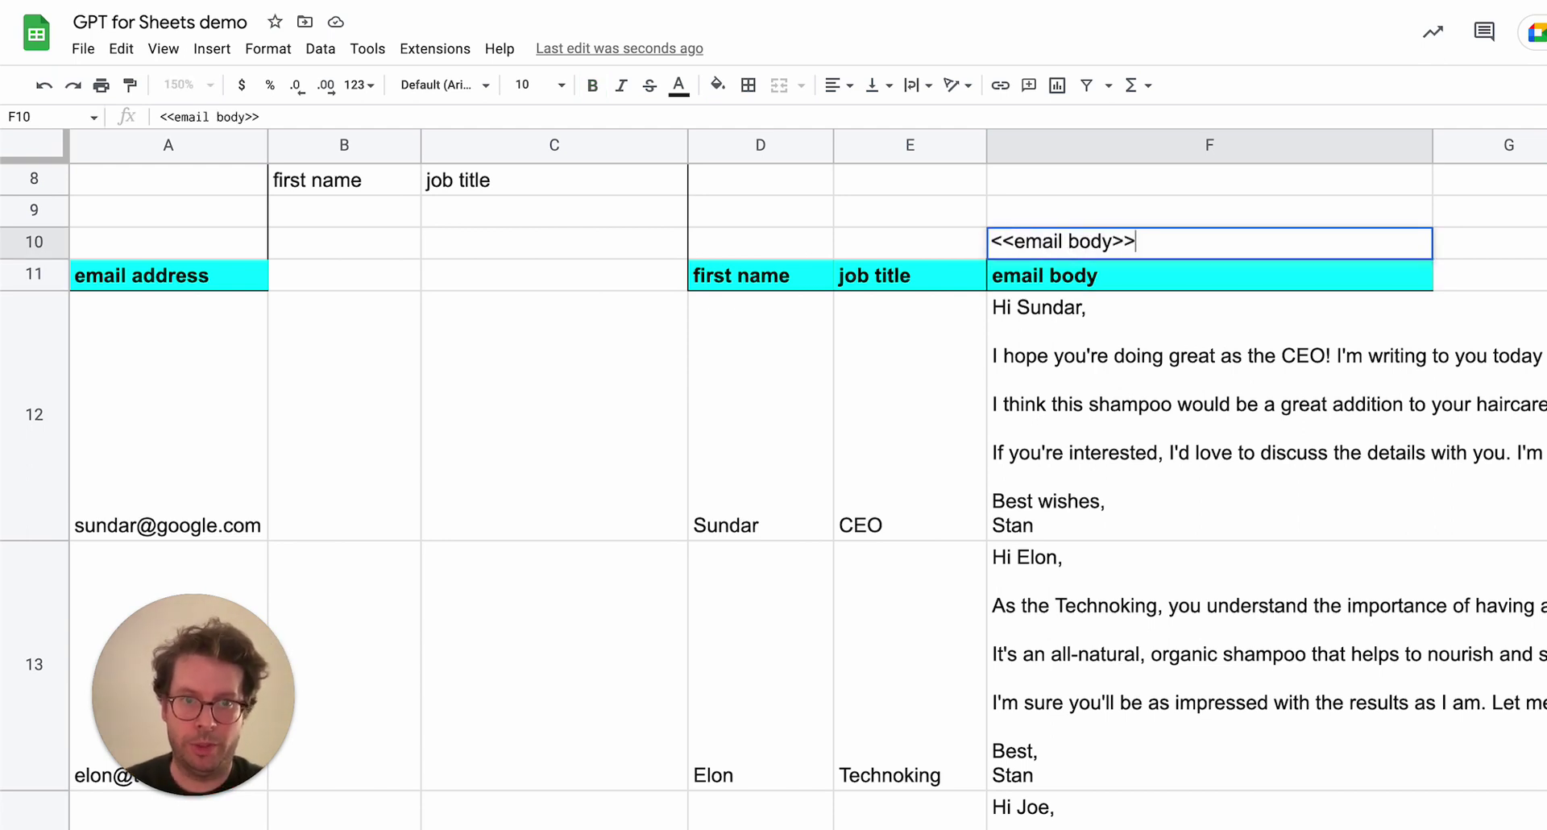
key("Return")
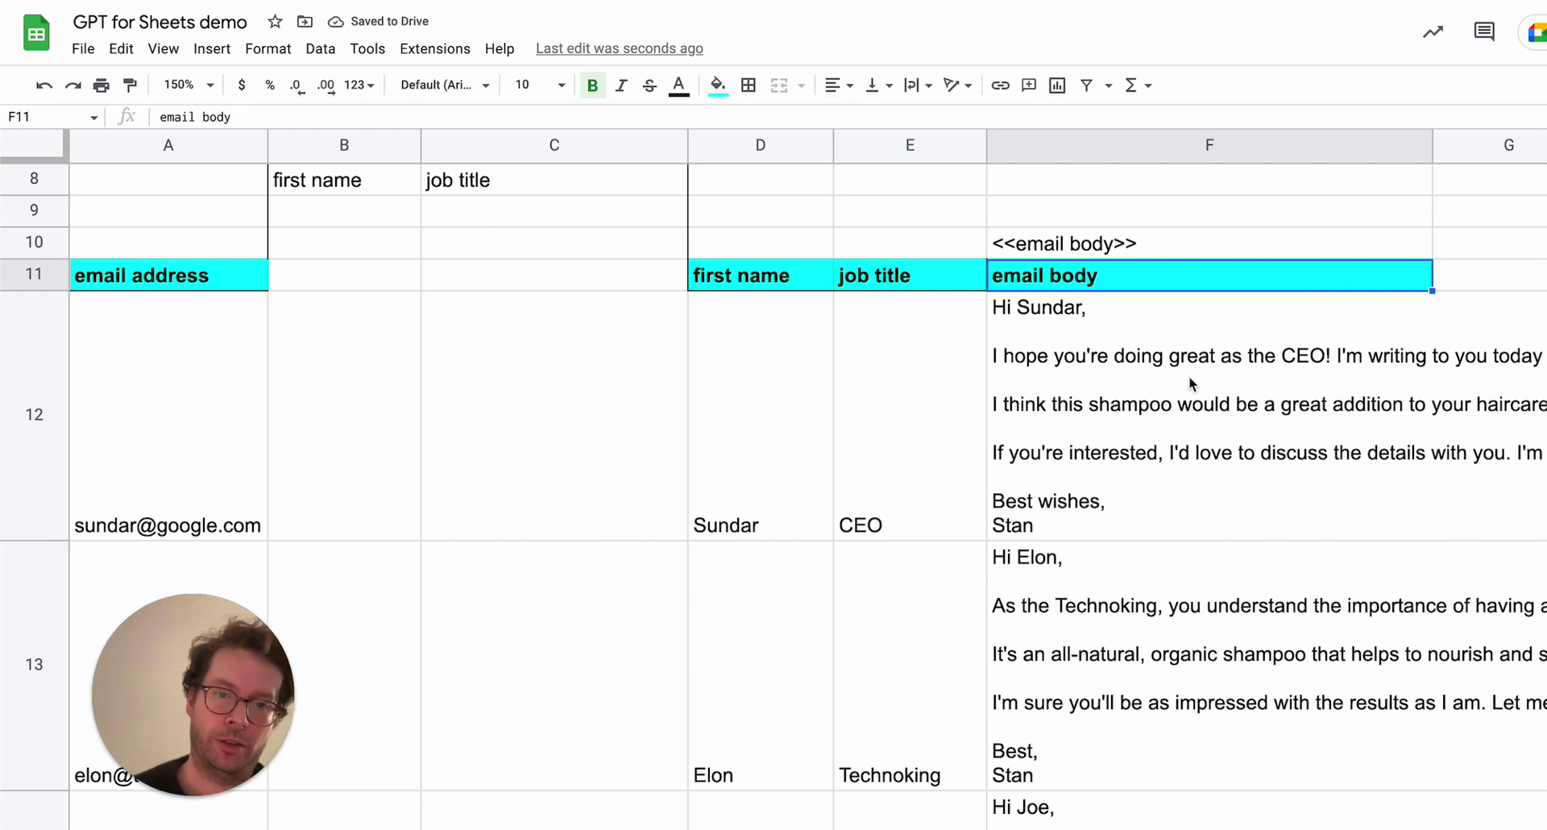
Compare the placeholder in F10 with the generated email bodies in F12 and F13.
left_click(1170, 406)
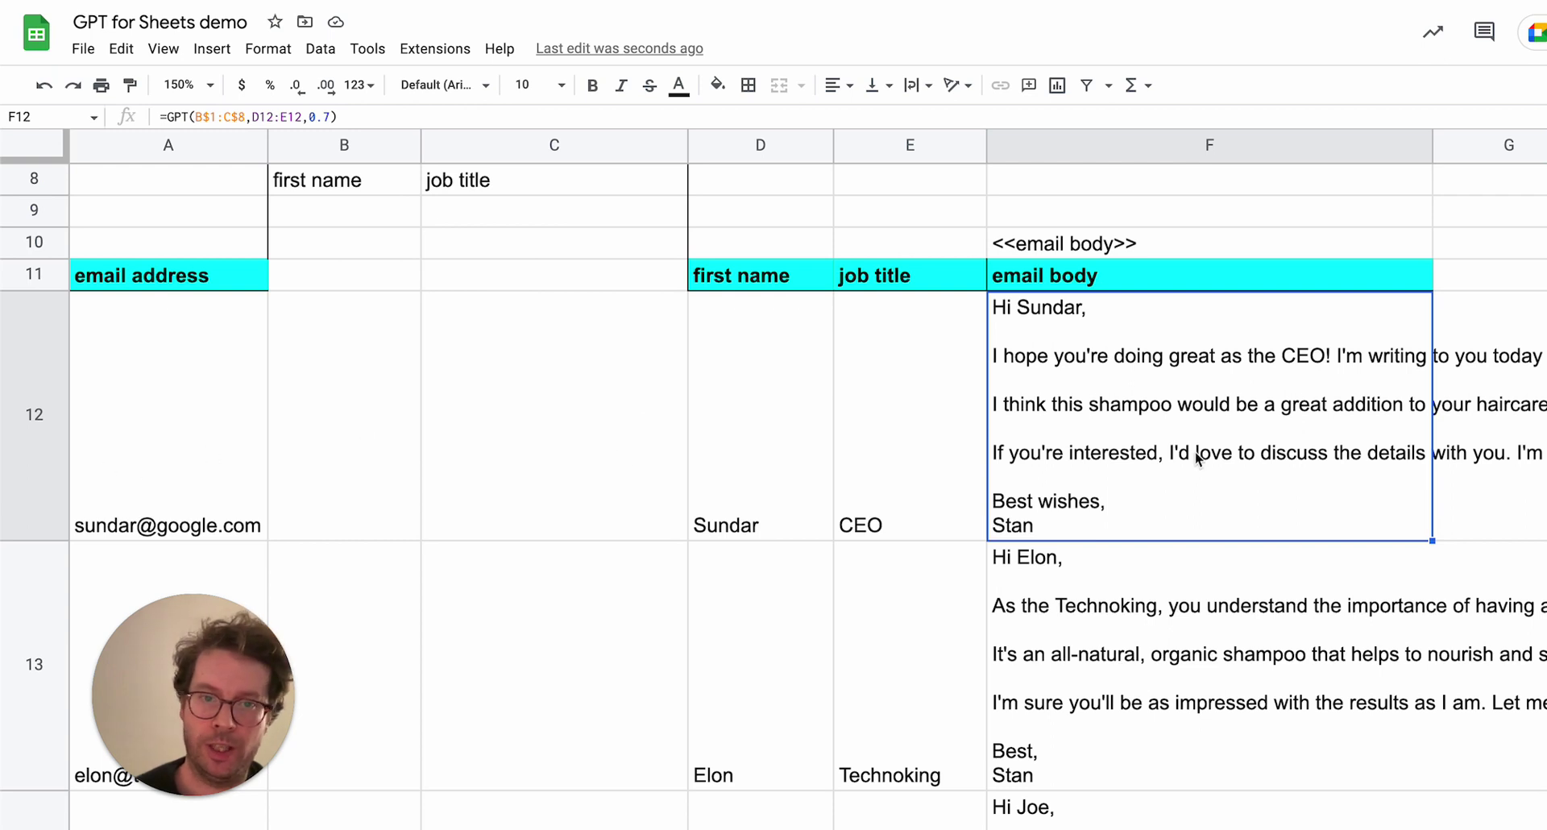
left_click(1069, 249)
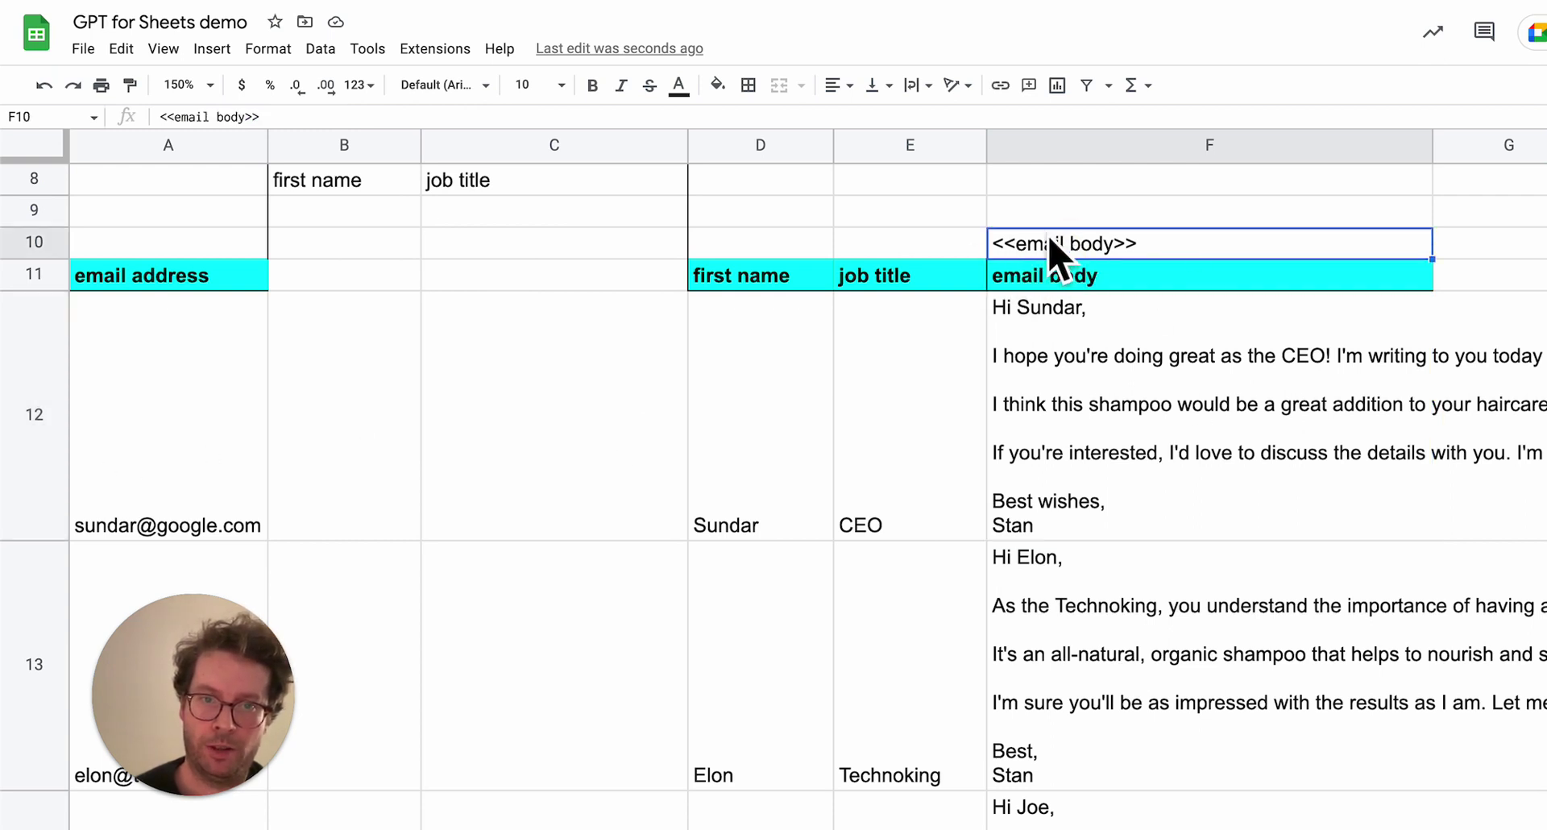
left_click(1127, 494)
left_click(1119, 704)
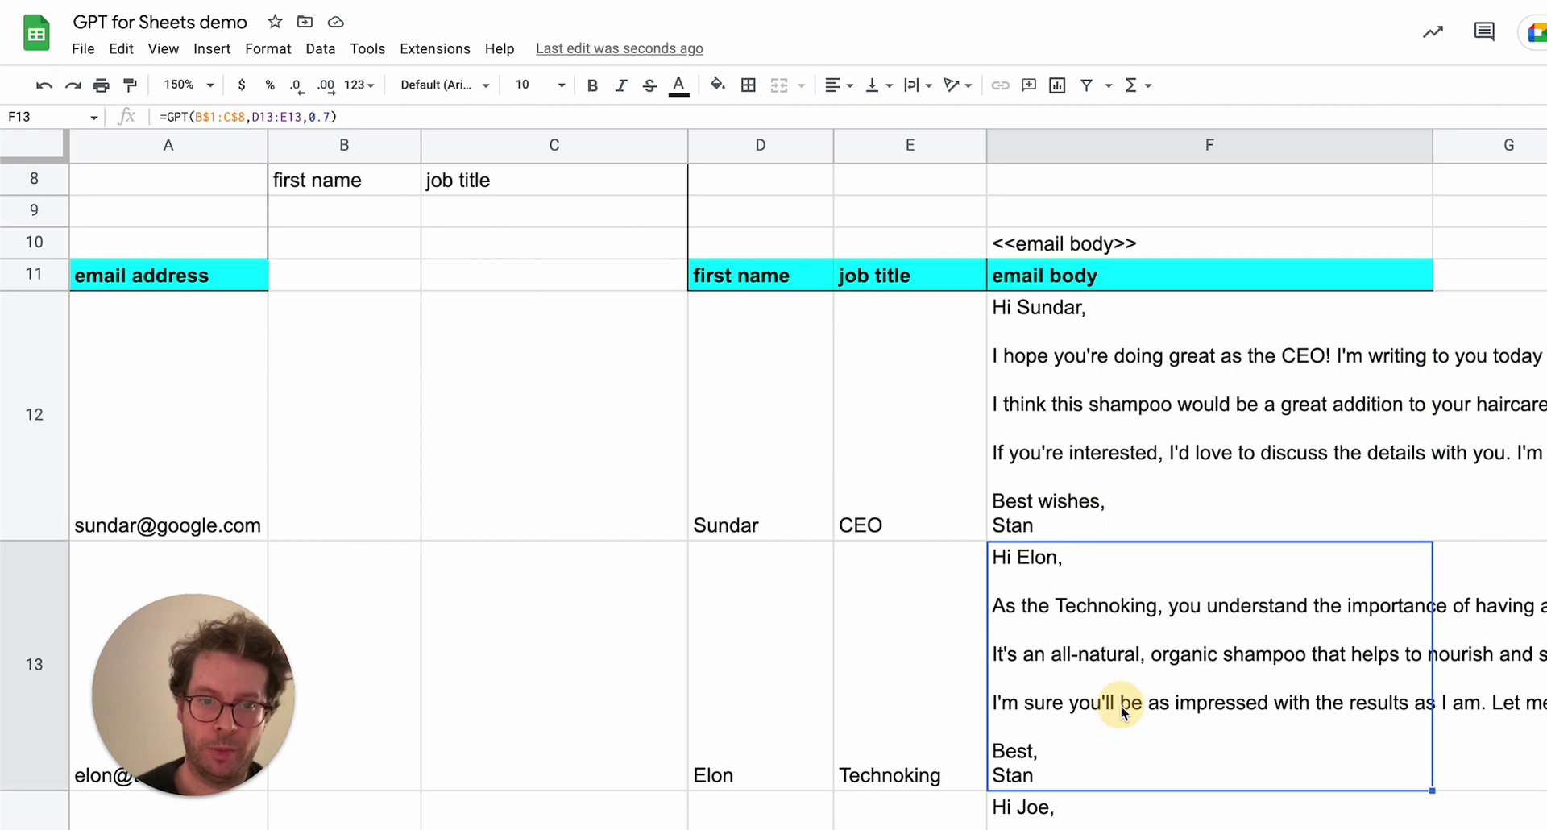